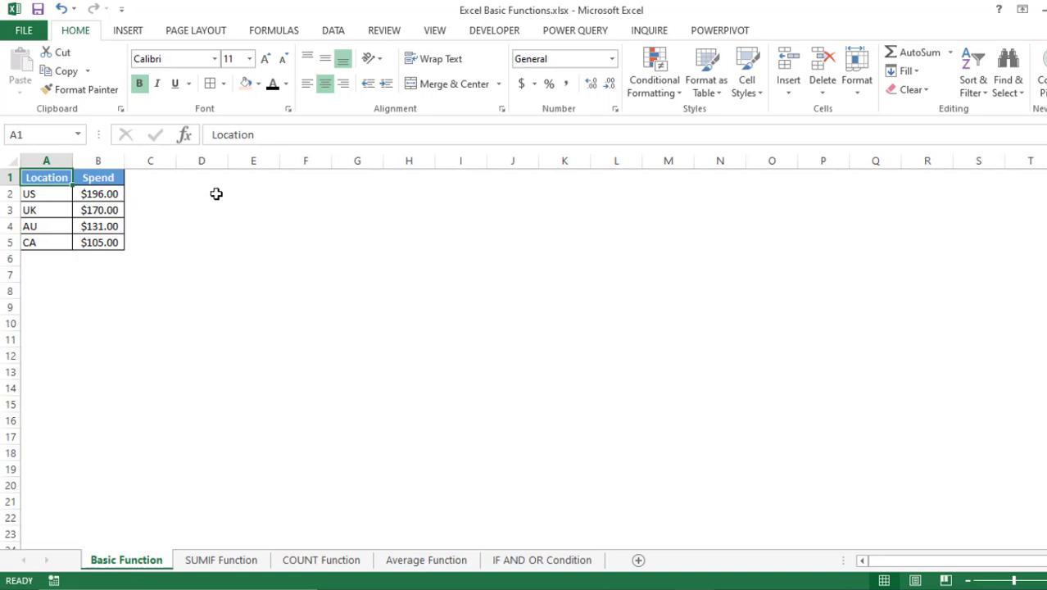
- Enter the formula =B2+B4 in cell D2 to add the US and AU spend
{"action": "left_click", "coordinate": [216, 193]}
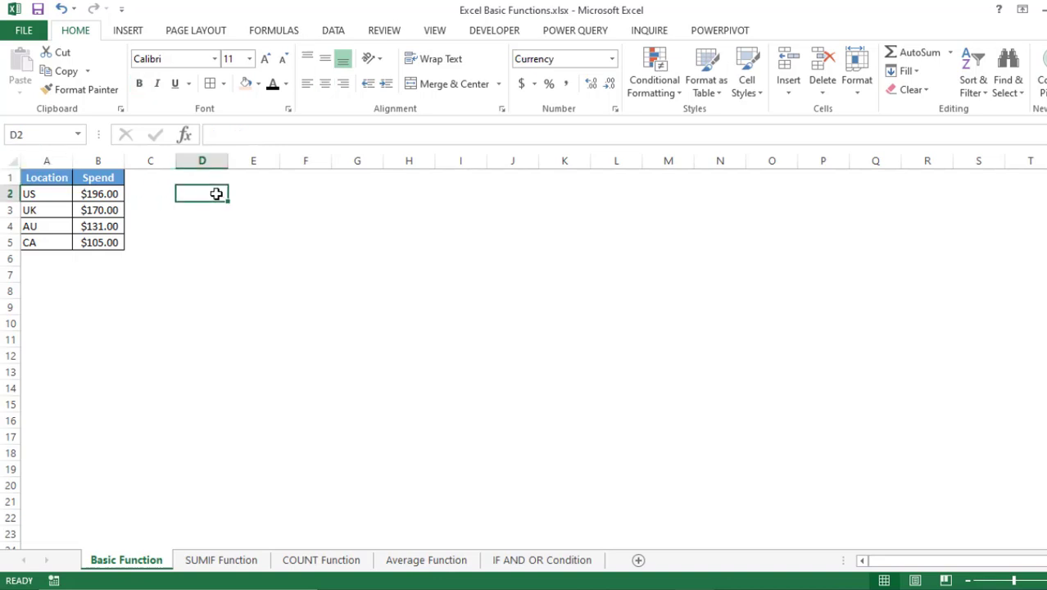
{"action": "type", "text": "="}
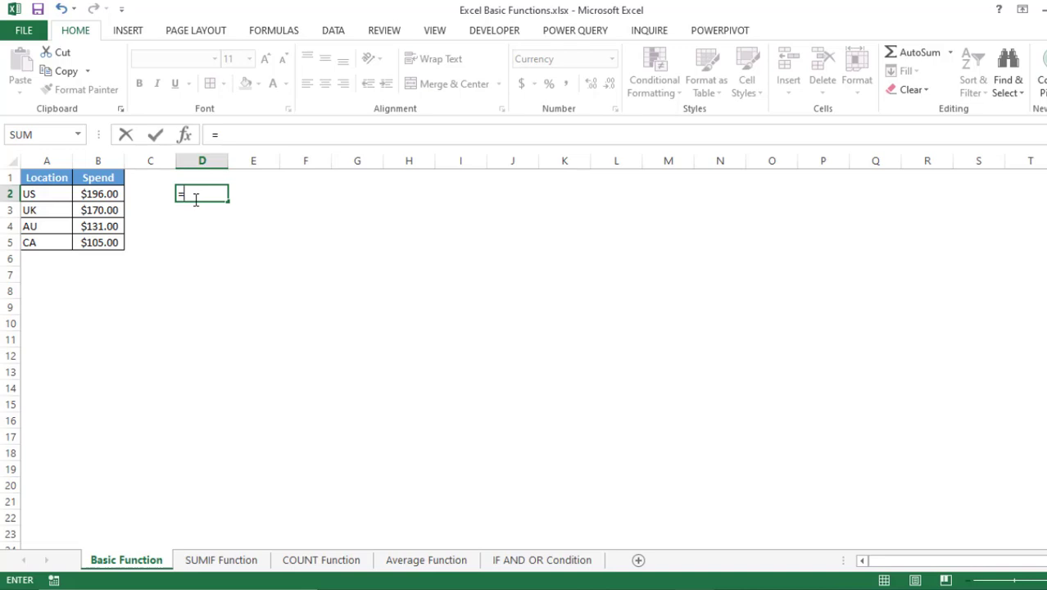
{"action": "left_click", "coordinate": [109, 194]}
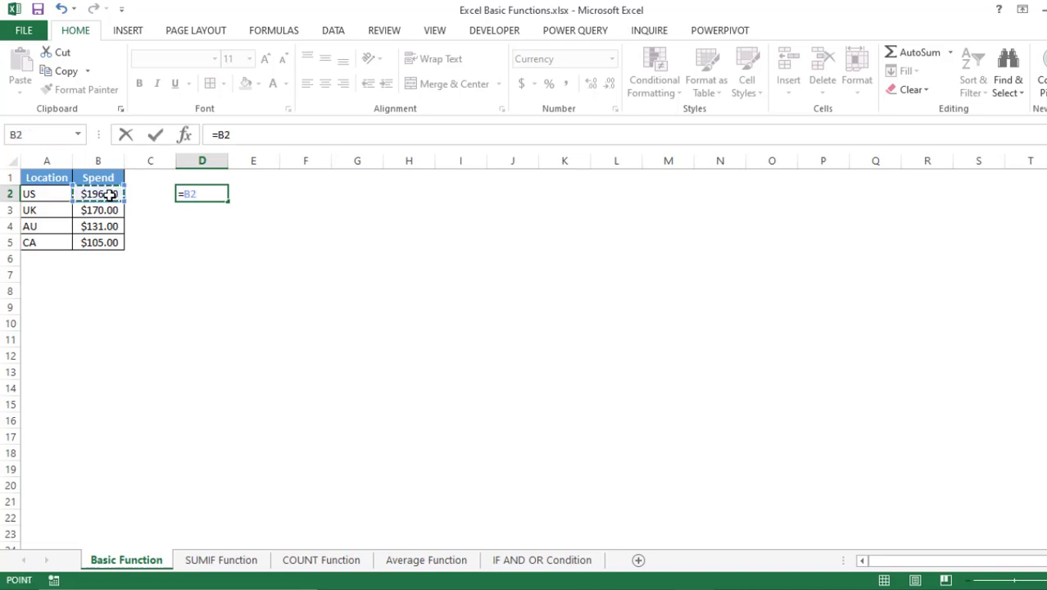
{"action": "type", "text": "+"}
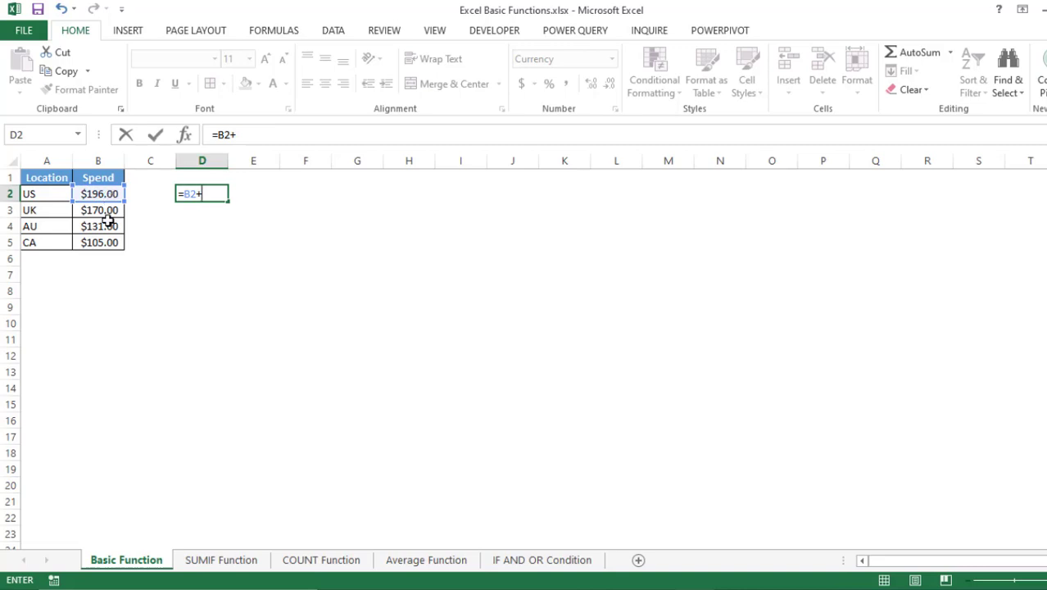
{"action": "left_click", "coordinate": [100, 228]}
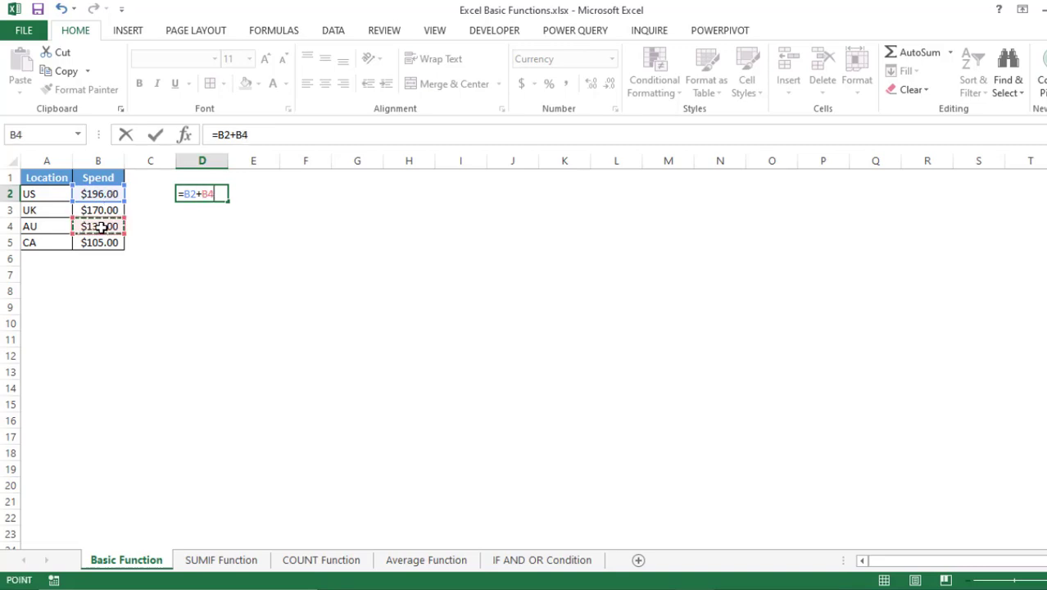
{"action": "key", "text": "Return"}
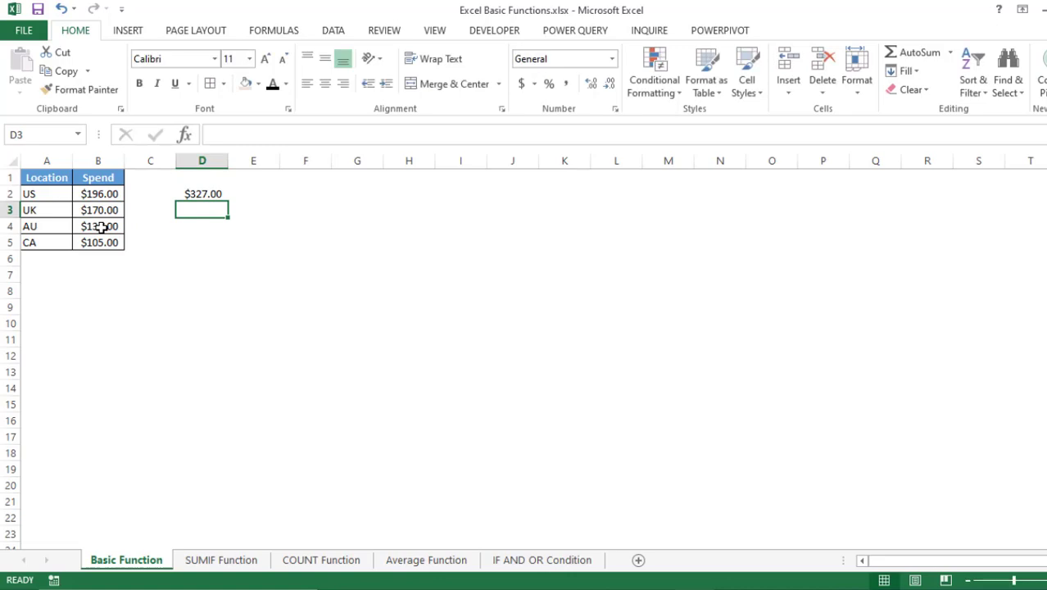
{"action": "left_click", "coordinate": [199, 195]}
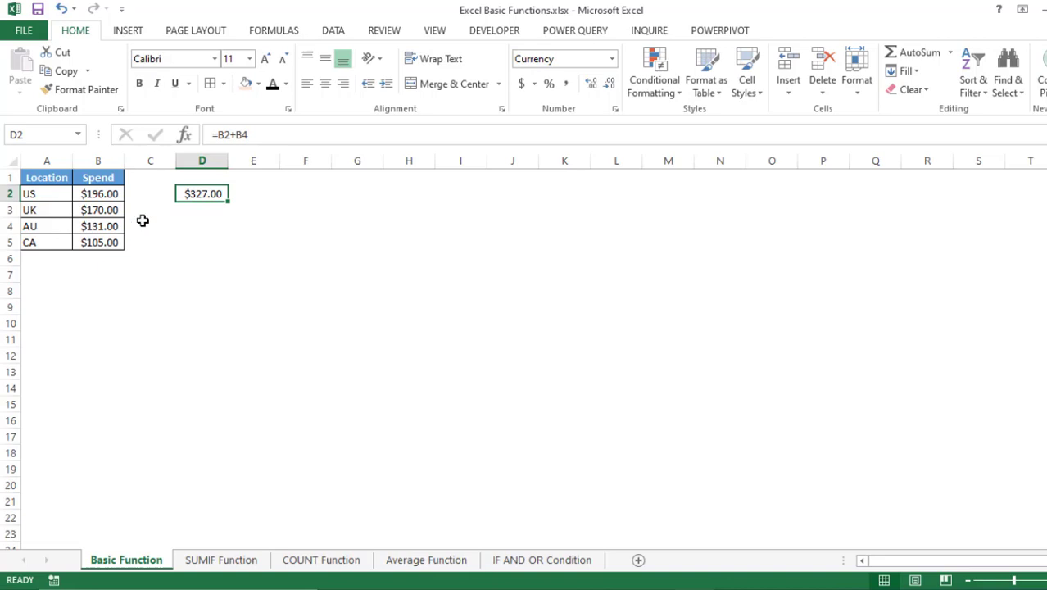
{"action": "left_click", "coordinate": [203, 214]}
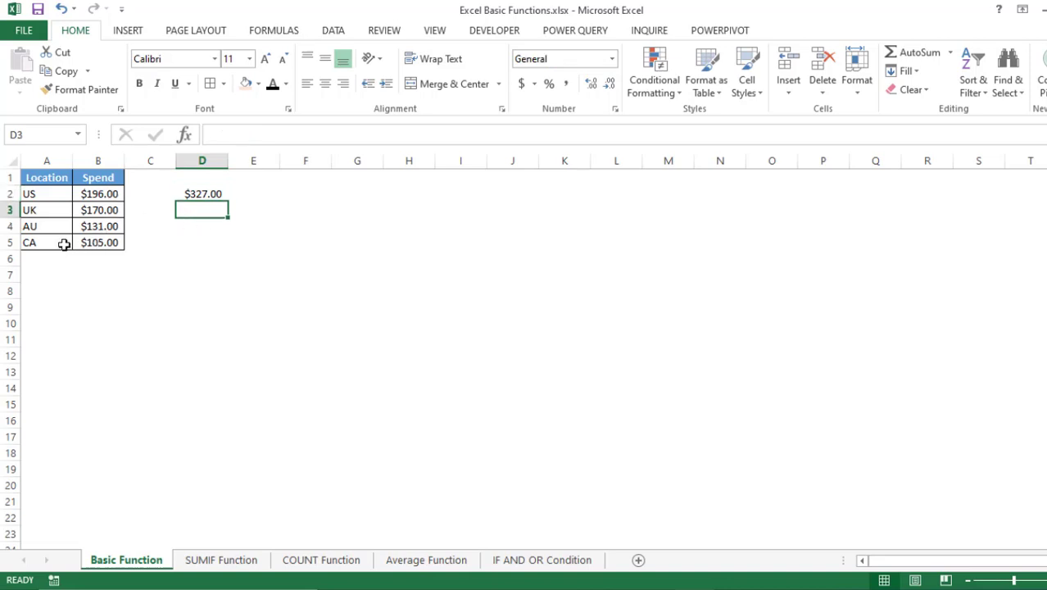
- Enter a SUM formula over B2:B5 in cell B6 below the Spend column
{"action": "left_click", "coordinate": [89, 259]}
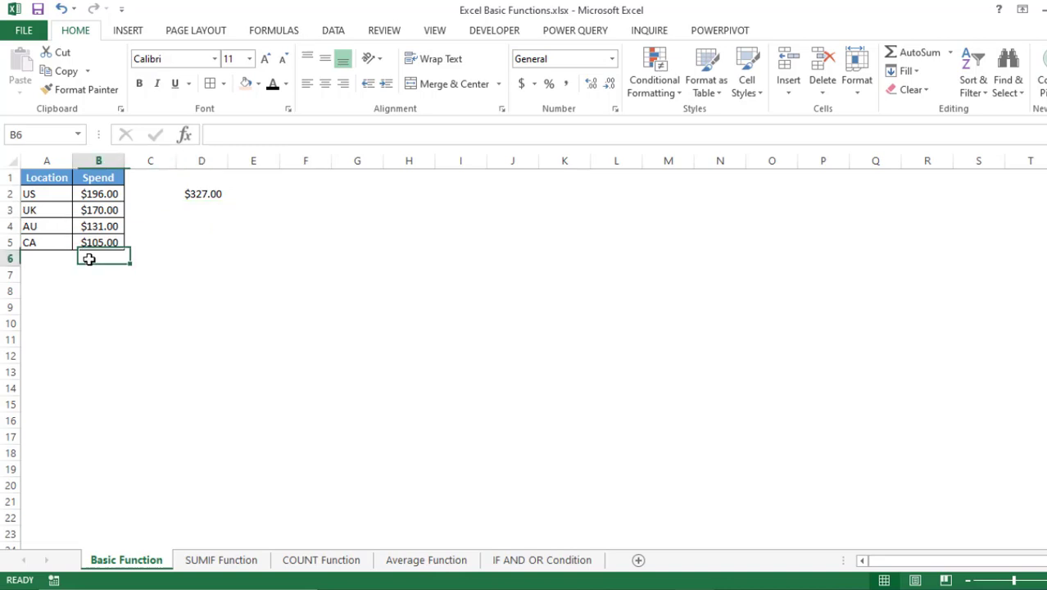
{"action": "type", "text": "=sum"}
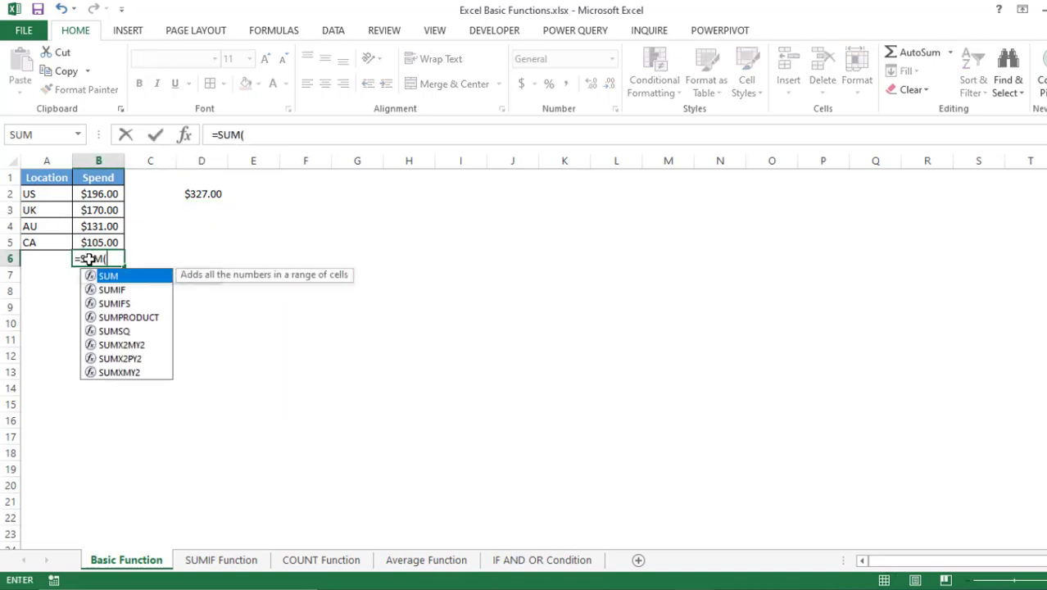
{"action": "key", "text": "Tab"}
{"action": "key", "text": "Up"}
{"action": "key", "text": "ctrl+shift+Up"}
{"action": "key", "text": "shift+Down"}
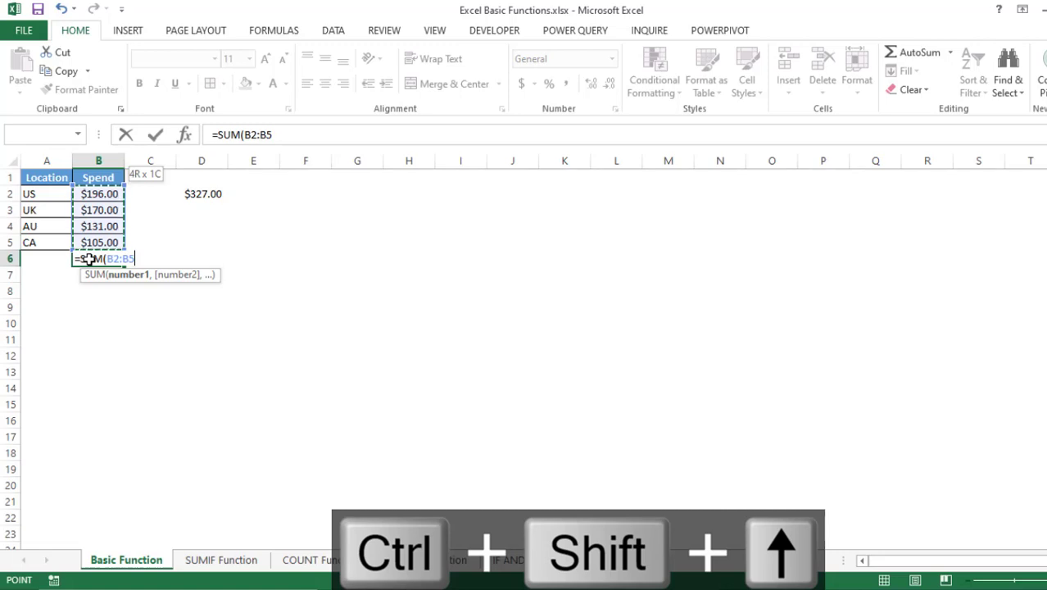
{"action": "key", "text": "Return"}
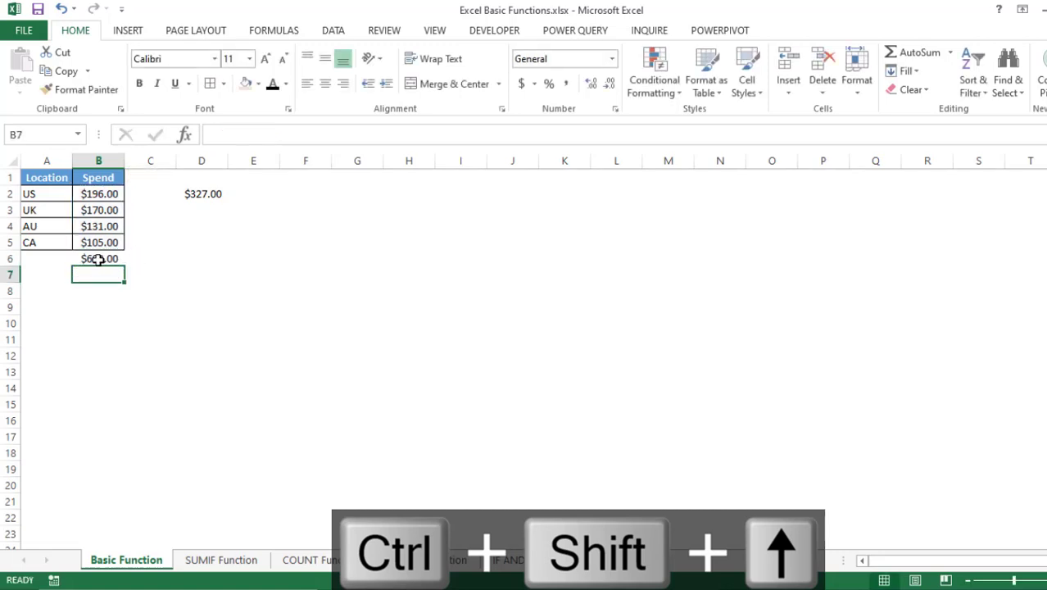
- Clear the total in B6 and use AutoSum to insert =SUM(B2:B5) there instead
{"action": "left_click", "coordinate": [97, 259]}
{"action": "key", "text": "Delete"}
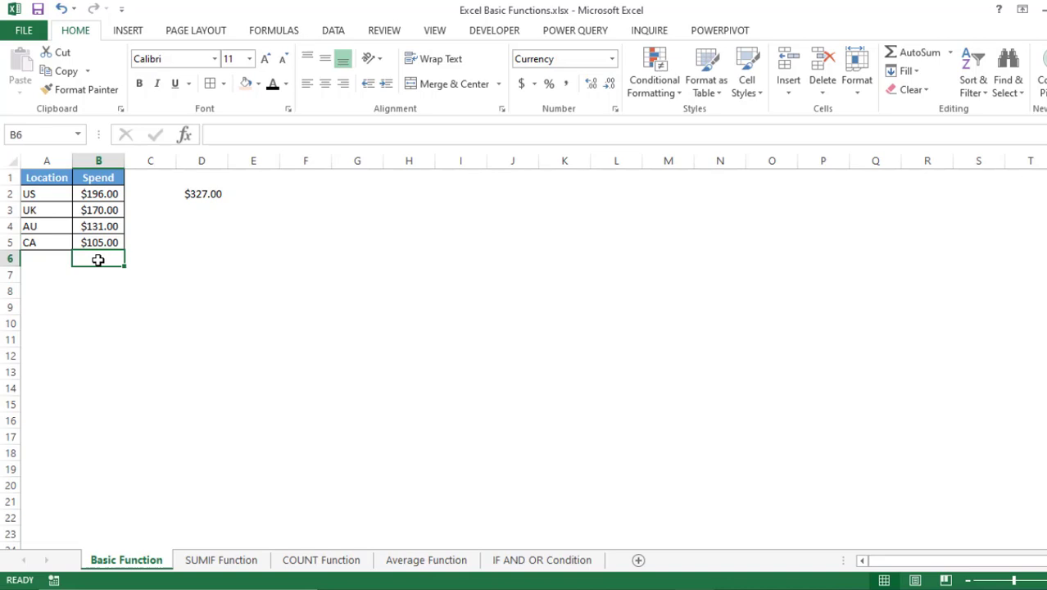
{"action": "left_click", "coordinate": [935, 59]}
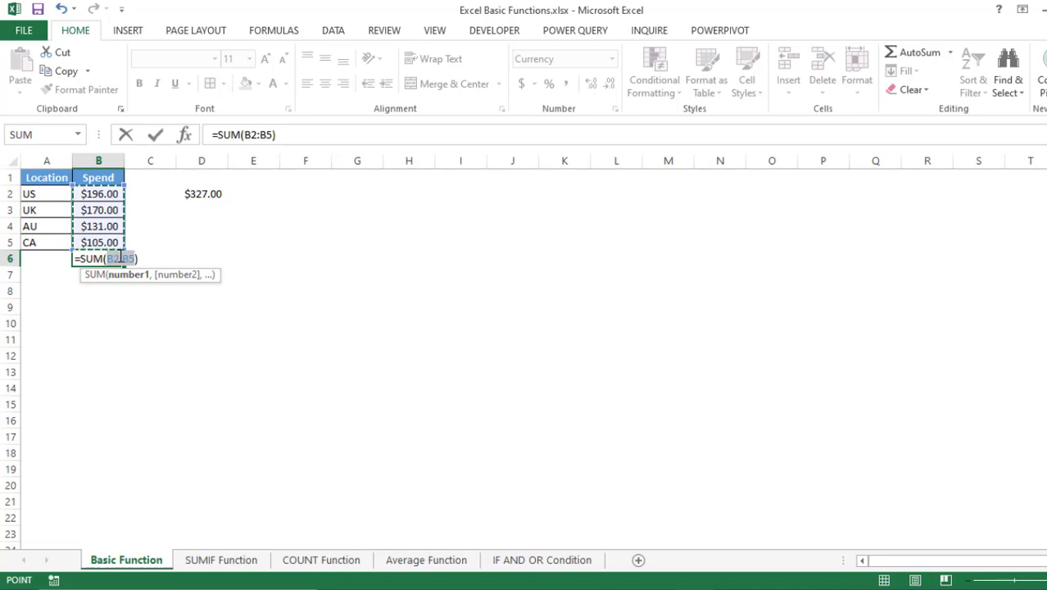
{"action": "key", "text": "Return"}
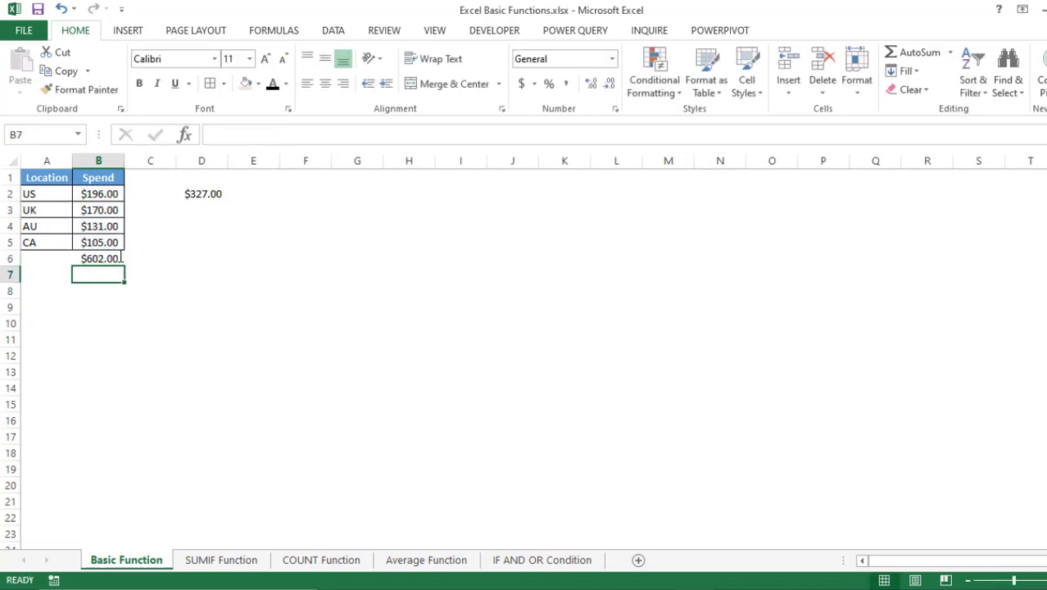
{"action": "left_click", "coordinate": [93, 258]}
{"action": "left_click_drag", "start_coordinate": [180, 268], "coordinate": [103, 257]}
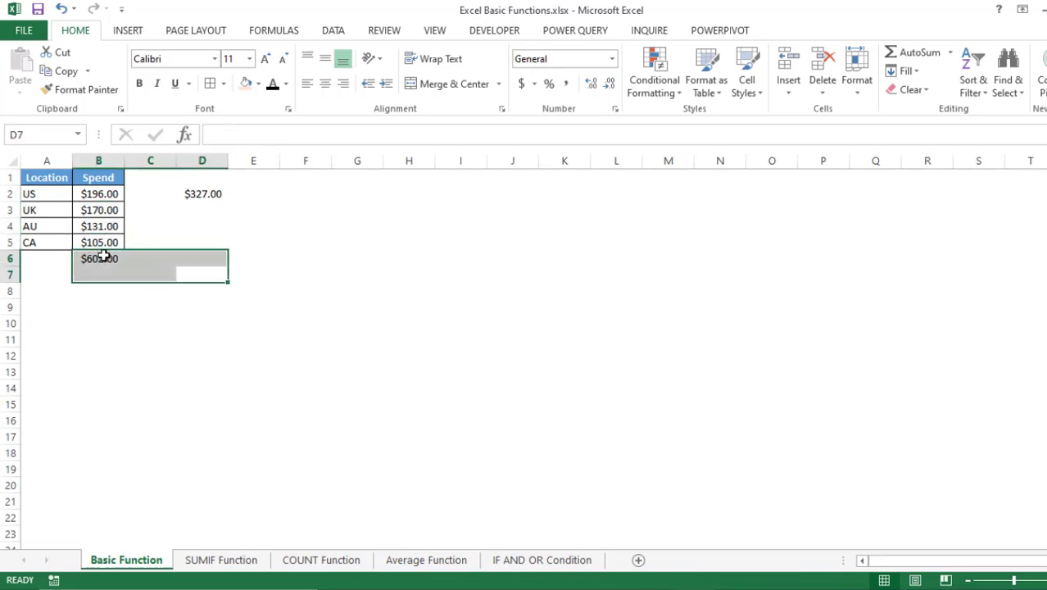
- Replace the total in B6 with the formula =SUBTOTAL(9,B2:B5)
{"action": "left_click", "coordinate": [102, 257]}
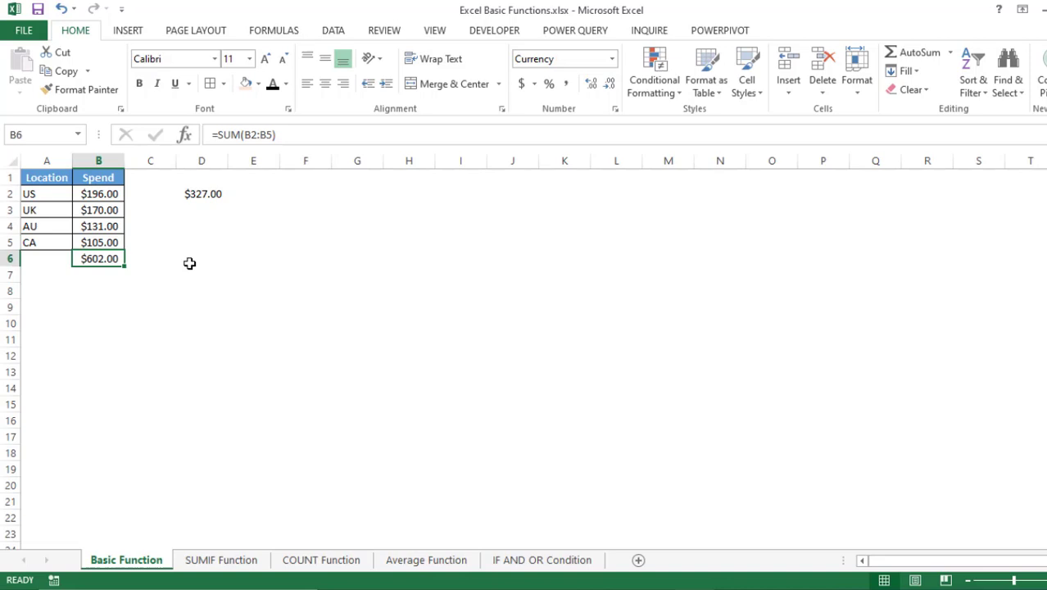
{"action": "key", "text": "Delete"}
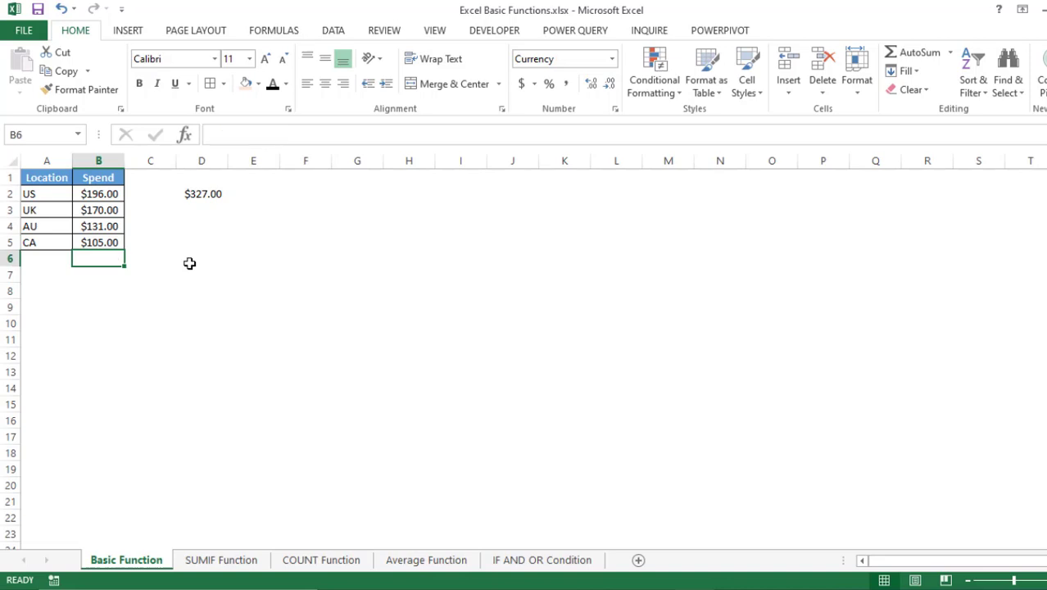
{"action": "type", "text": "="}
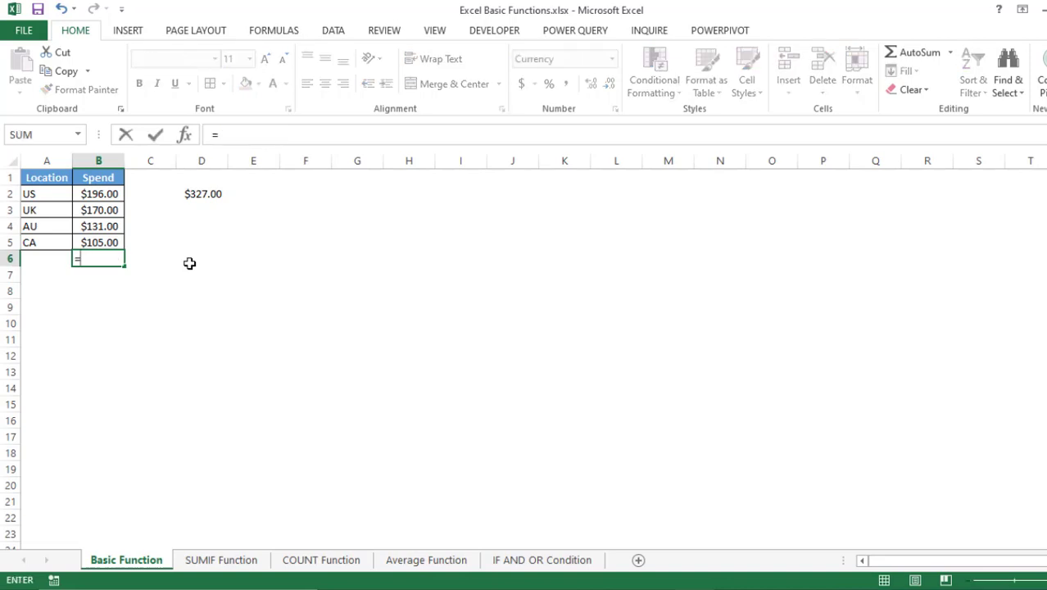
{"action": "type", "text": "sub"}
{"action": "key", "text": "Down"}
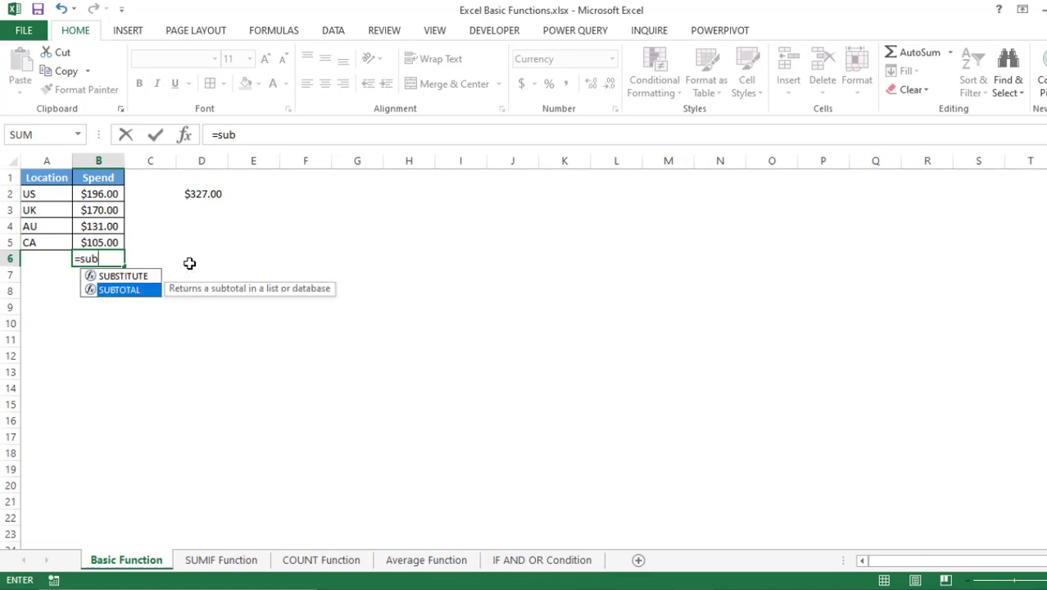
{"action": "key", "text": "Tab"}
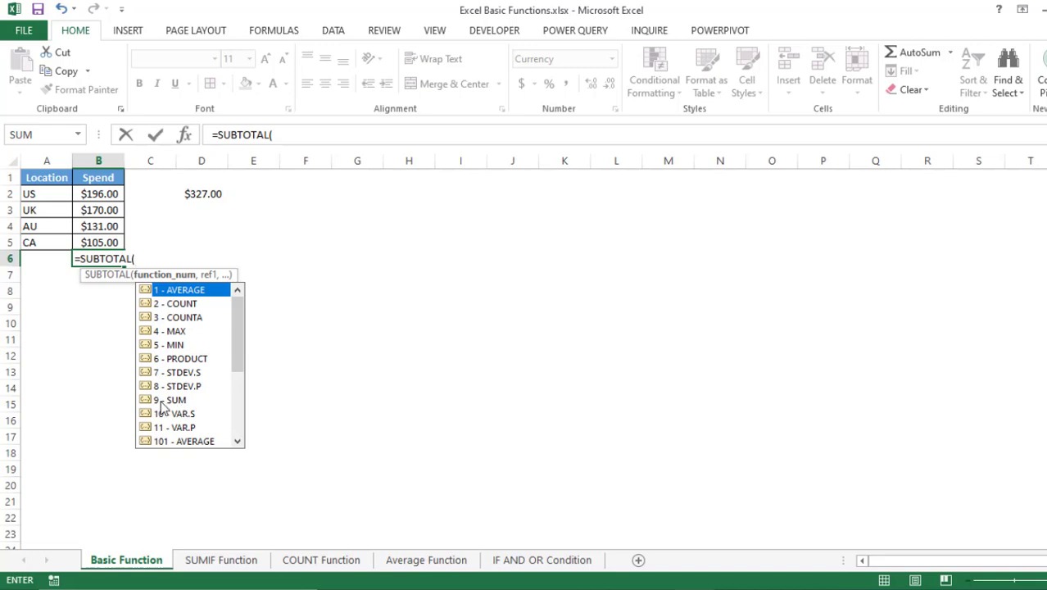
{"action": "type", "text": "9,"}
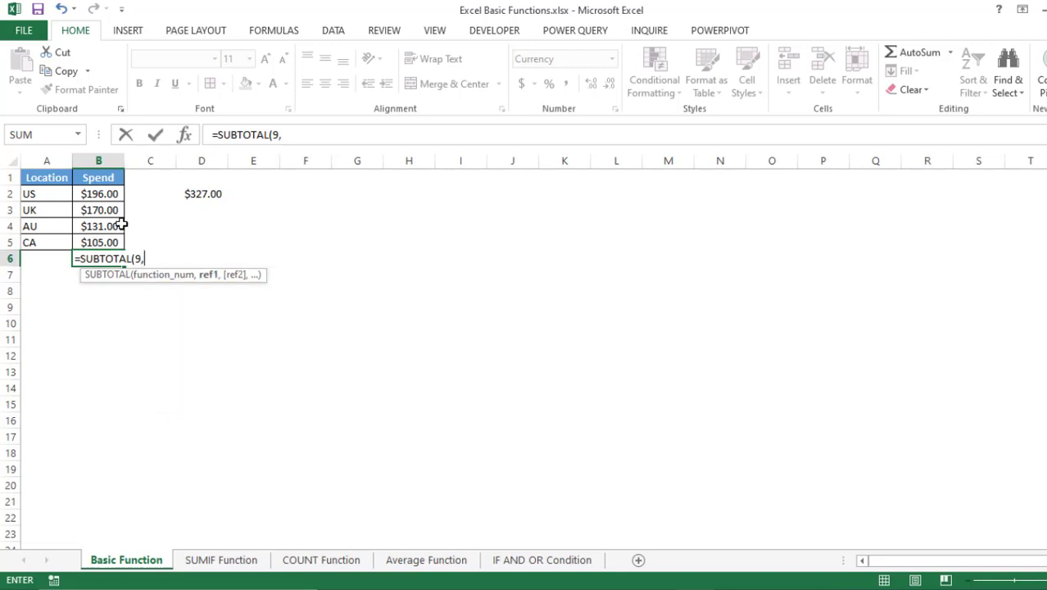
{"action": "left_click_drag", "start_coordinate": [93, 194], "coordinate": [92, 243]}
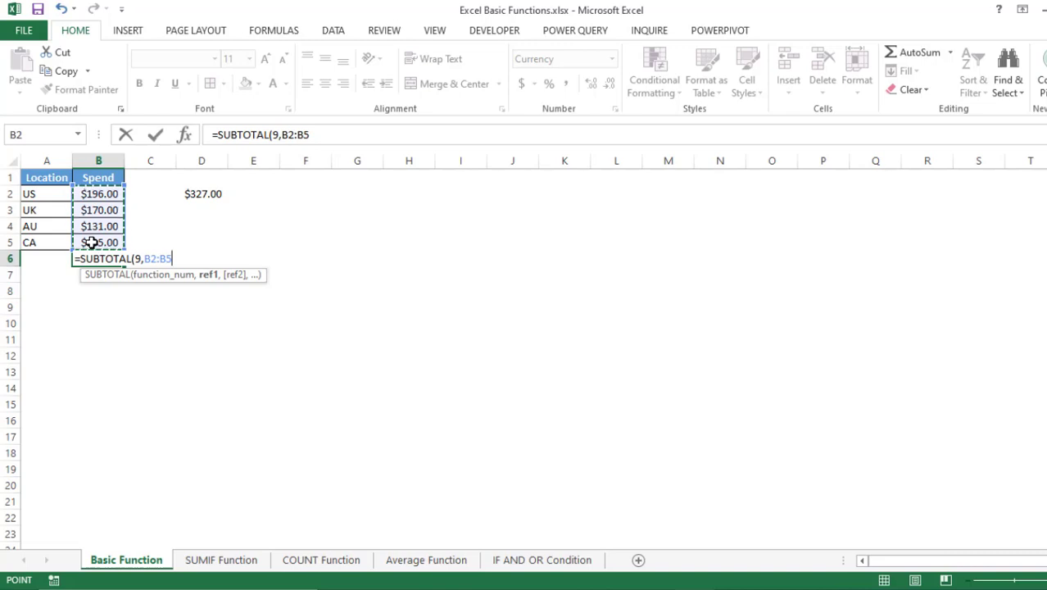
{"action": "type", "text": ")"}
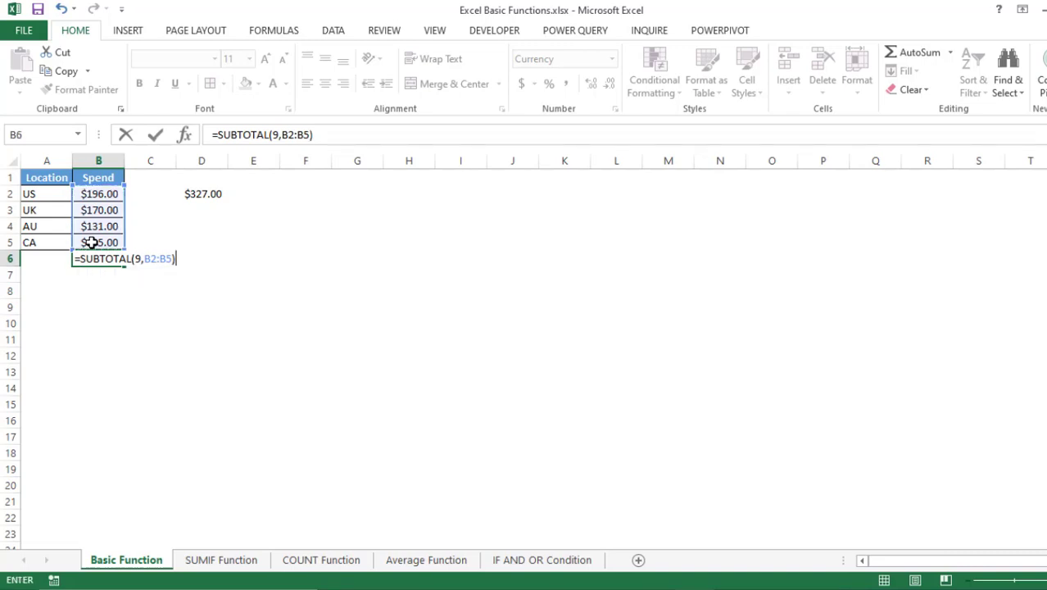
{"action": "key", "text": "Return"}
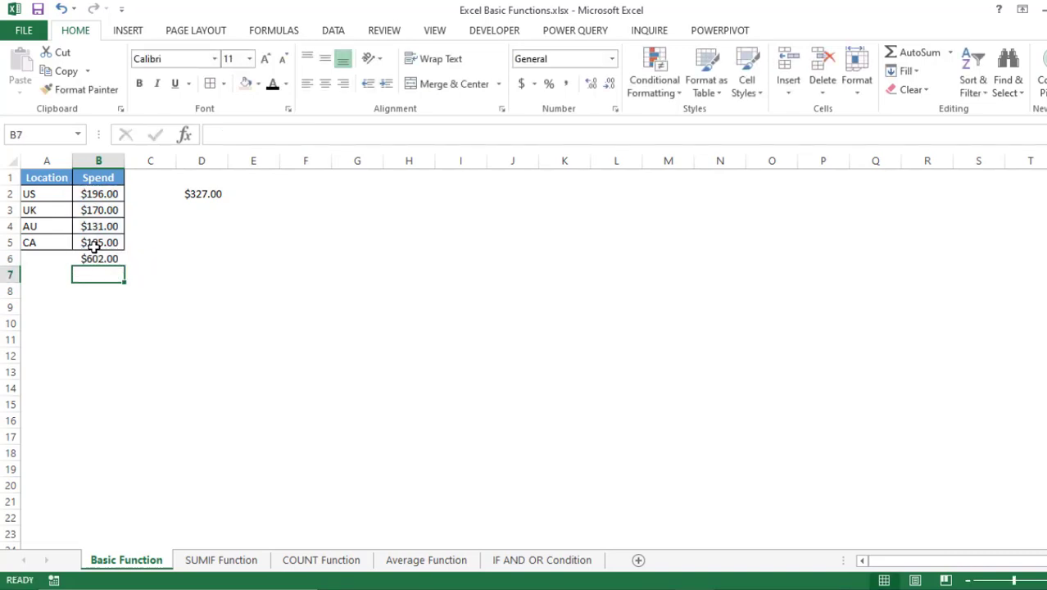
{"action": "left_click", "coordinate": [97, 257]}
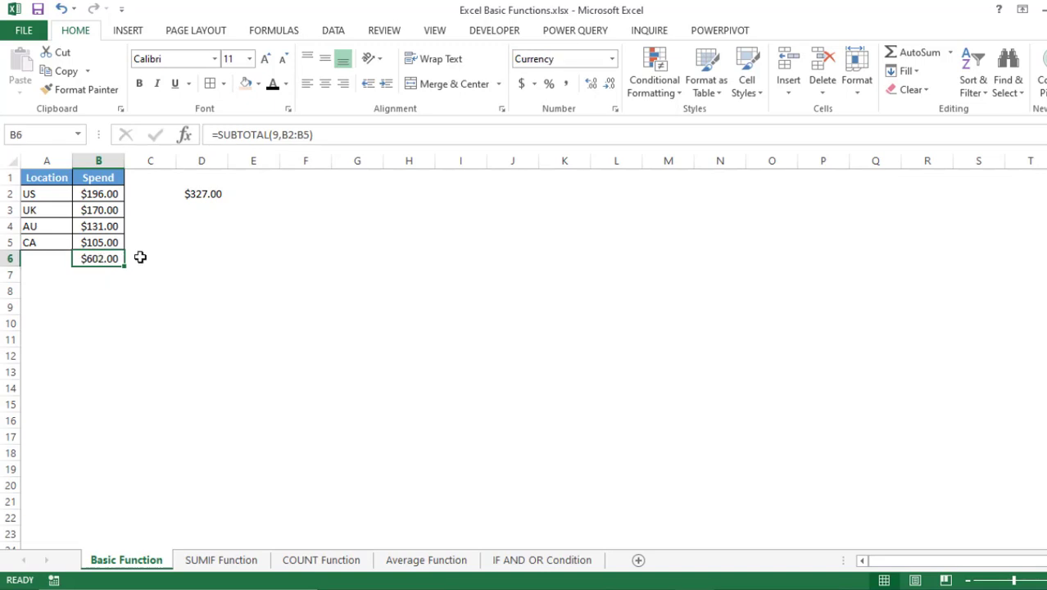
- Turn on filters for the Location and Spend header row
{"action": "left_click", "coordinate": [63, 178]}
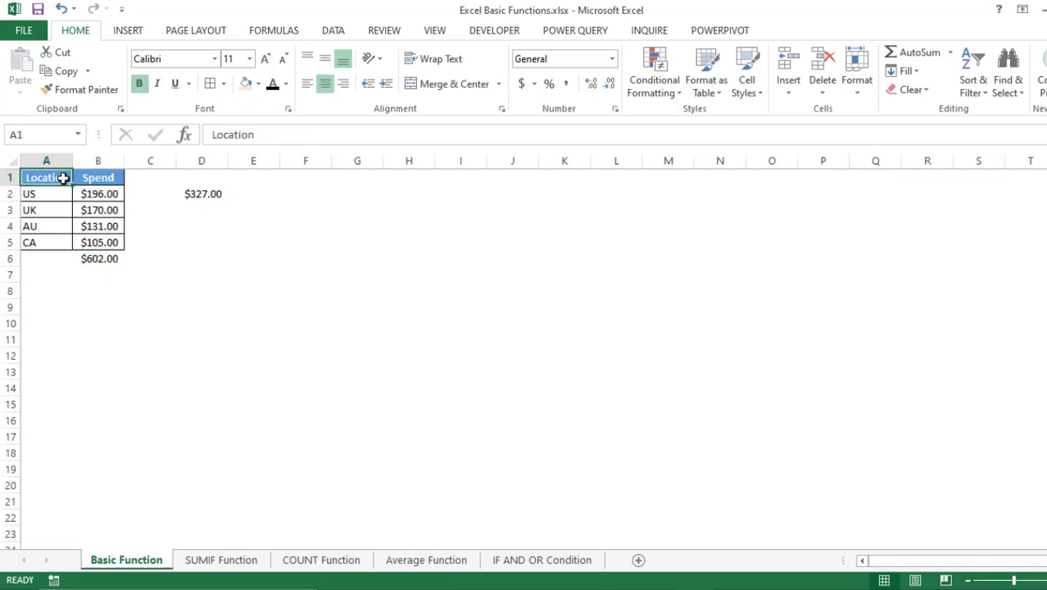
{"action": "key", "text": "ctrl+shift+l"}
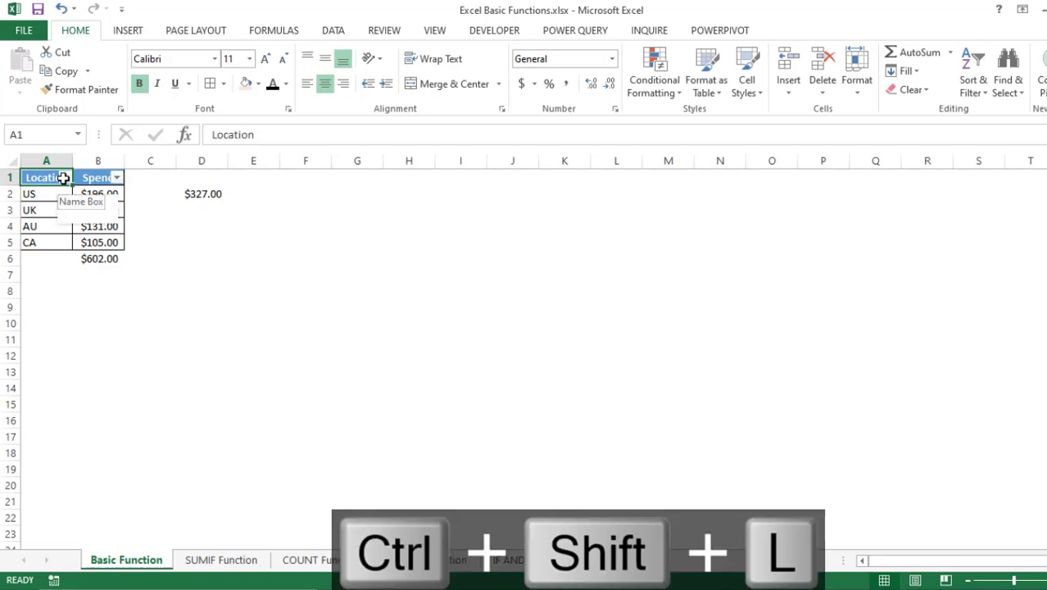
{"action": "key", "text": "Right"}
{"action": "key", "text": "Left"}
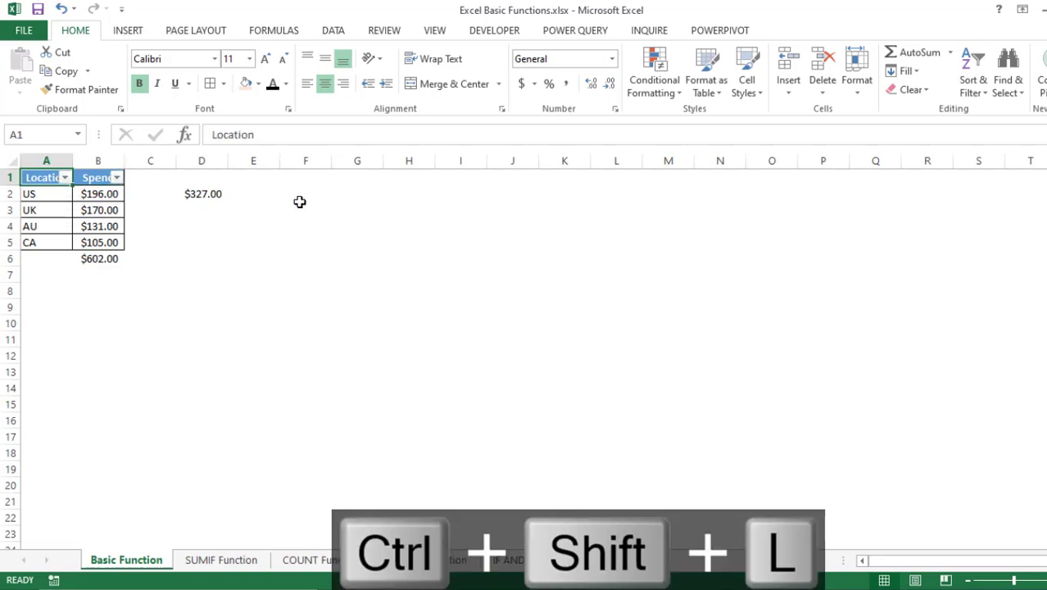
- Filter the Location column to exclude CA
{"action": "key", "text": "alt+Down"}
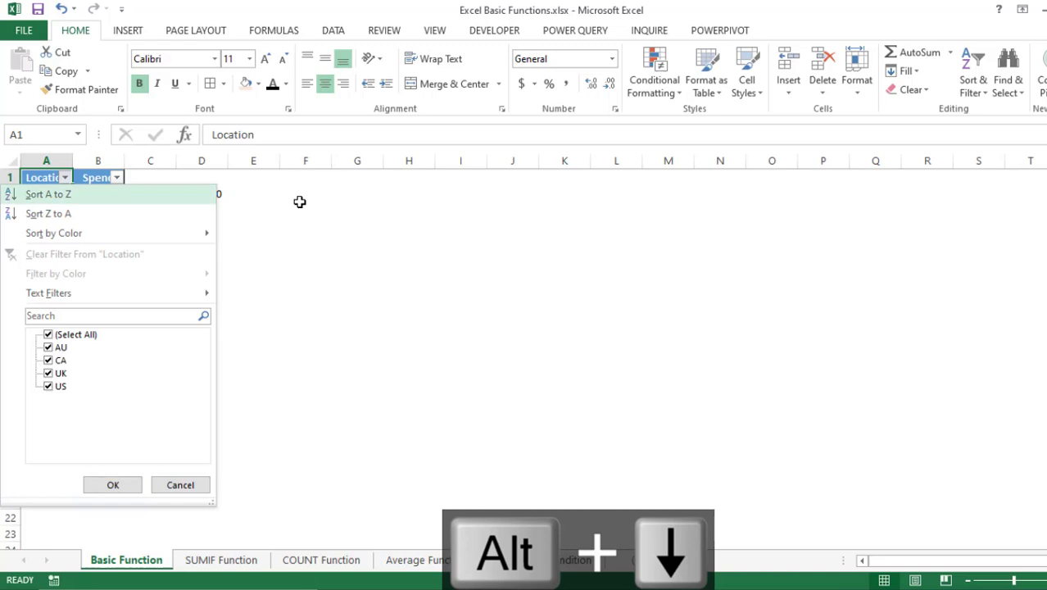
{"action": "key", "text": "Down"}
{"action": "key", "text": "Down"}
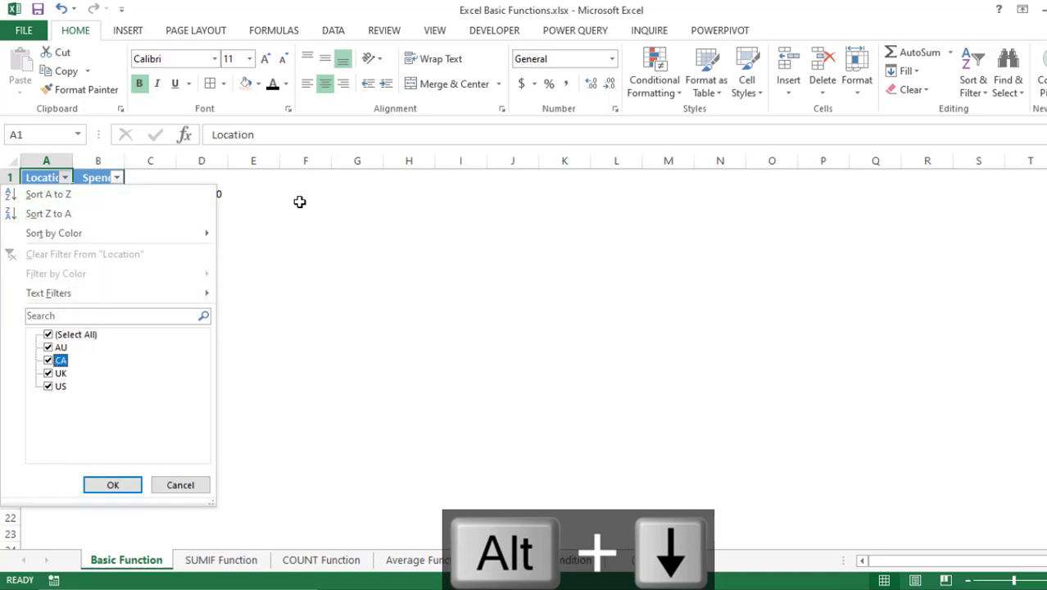
{"action": "key", "text": "space"}
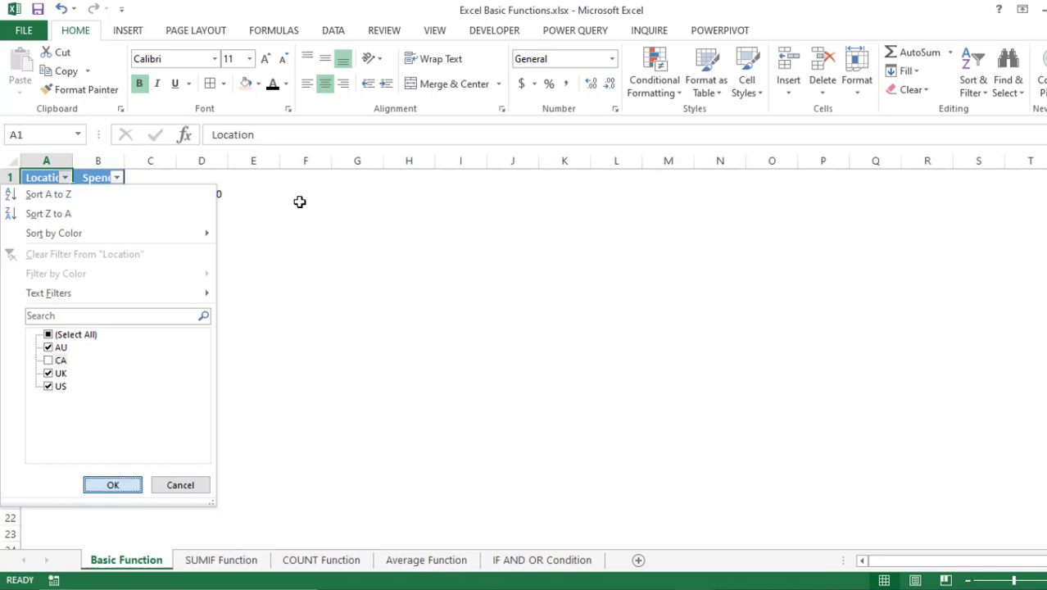
{"action": "key", "text": "Return"}
- Inspect the subtotal formula in B6 and remove the filters from the Location and Spend table
{"action": "left_click", "coordinate": [102, 244]}
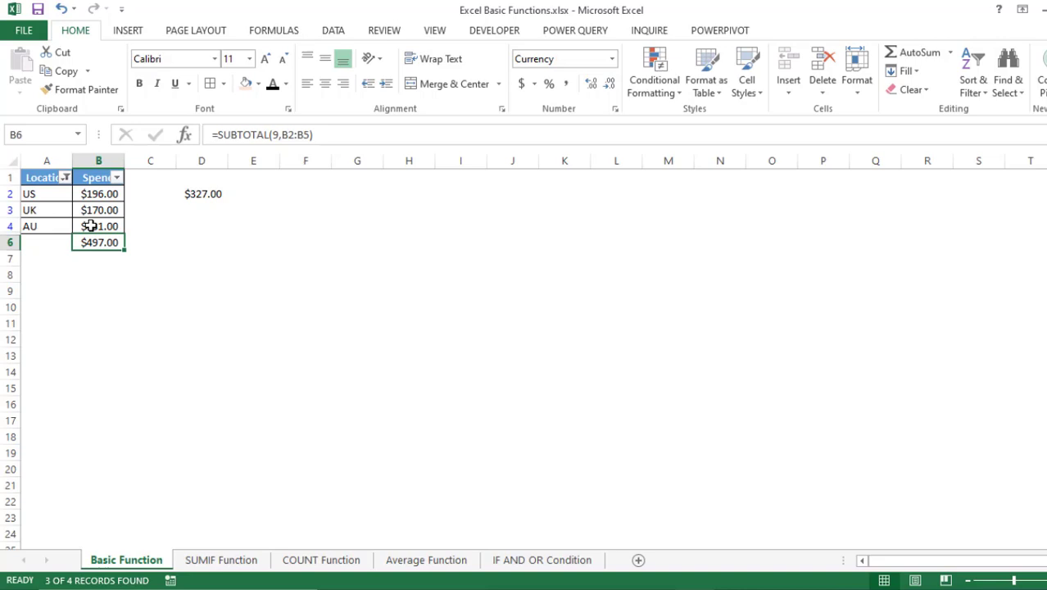
{"action": "left_click", "coordinate": [89, 179]}
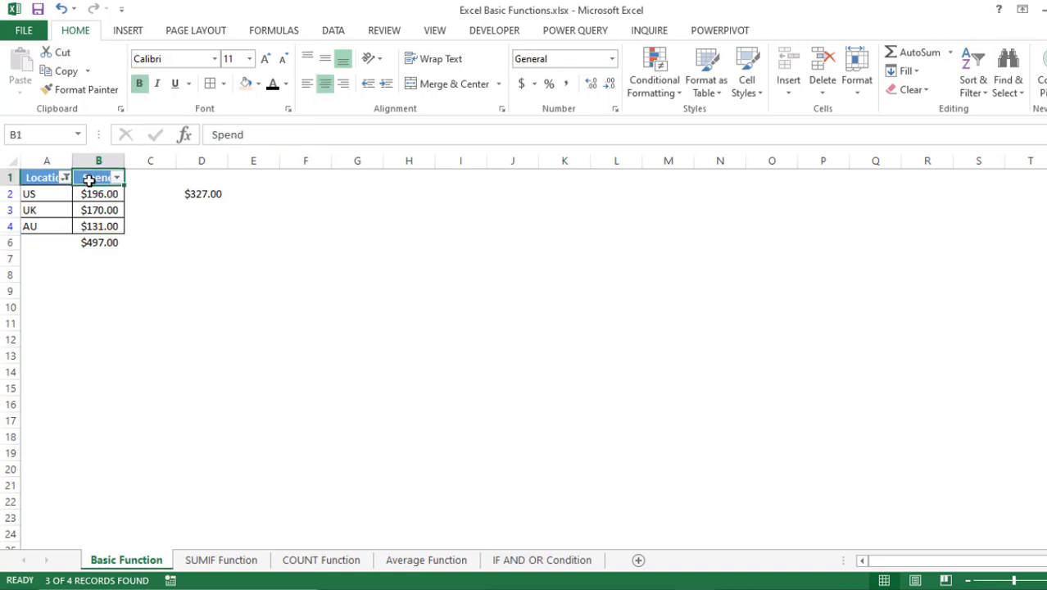
{"action": "key", "text": "ctrl+shift+l"}
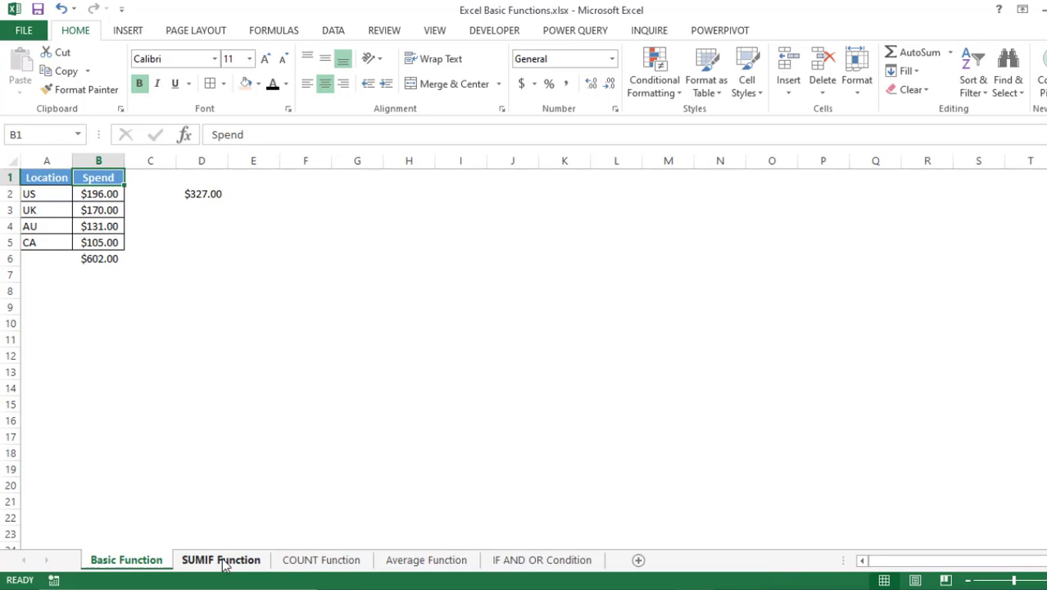
- On the SUMIF Function sheet, enter =SUMIF(A2:A8,F2,B2:B8) in F3 to total spend for the Condition 1 location
{"action": "left_click", "coordinate": [223, 564]}
{"action": "left_click", "coordinate": [157, 258]}
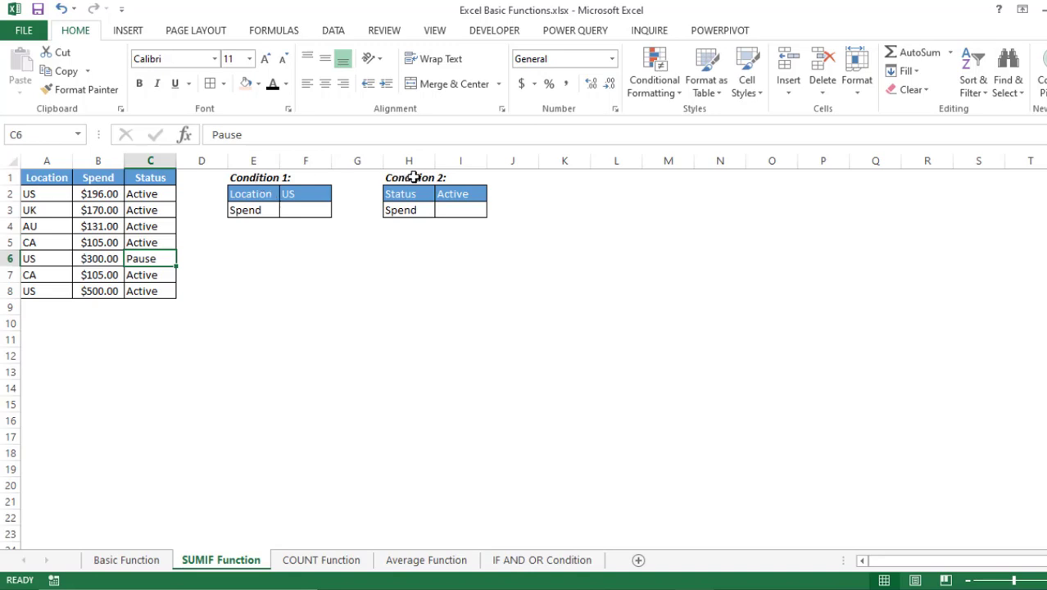
{"action": "left_click", "coordinate": [295, 209]}
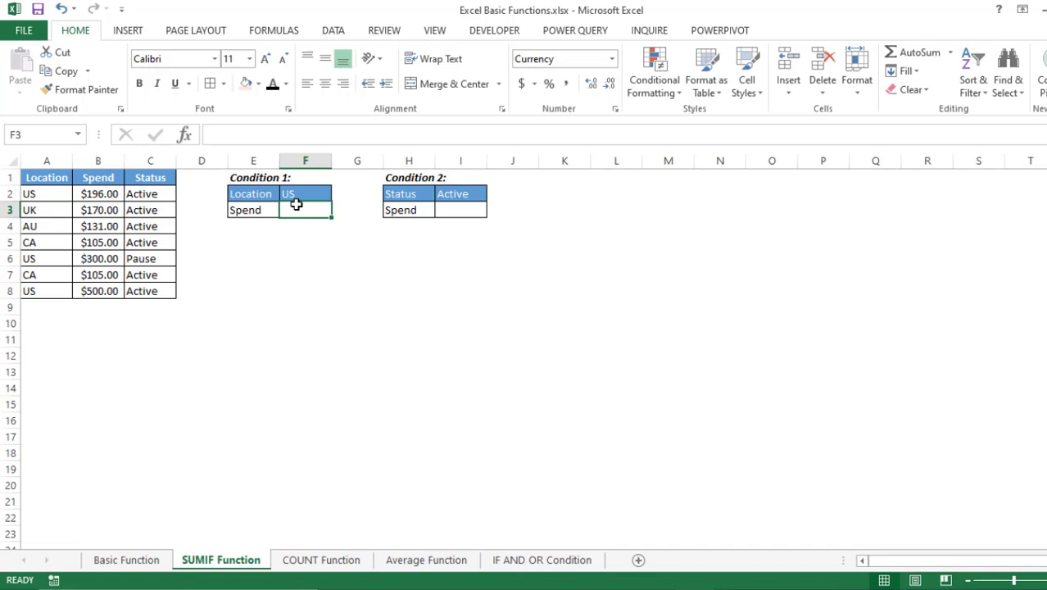
{"action": "type", "text": "=sumif"}
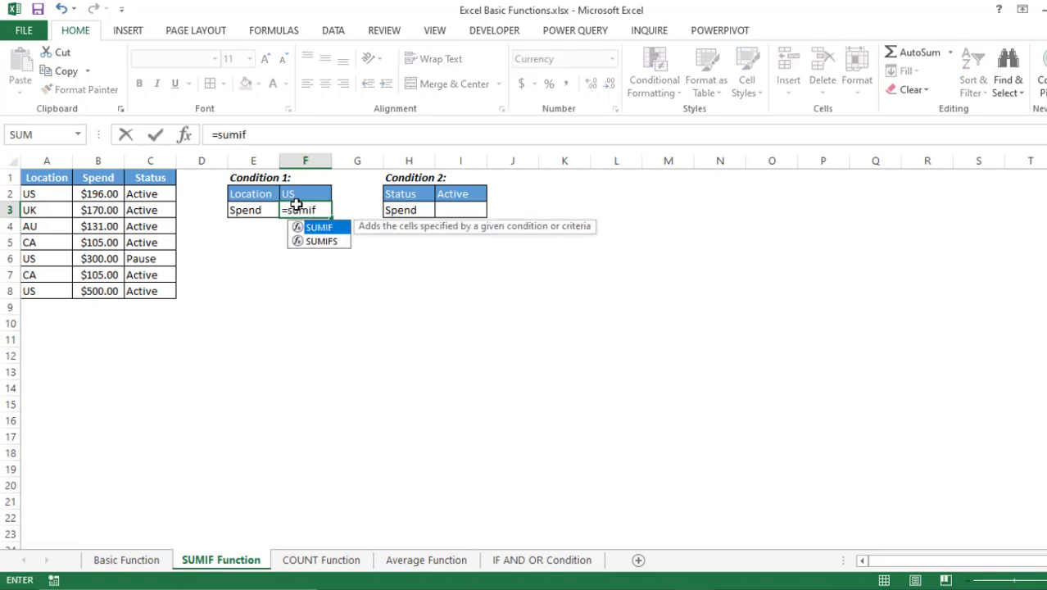
{"action": "key", "text": "Tab"}
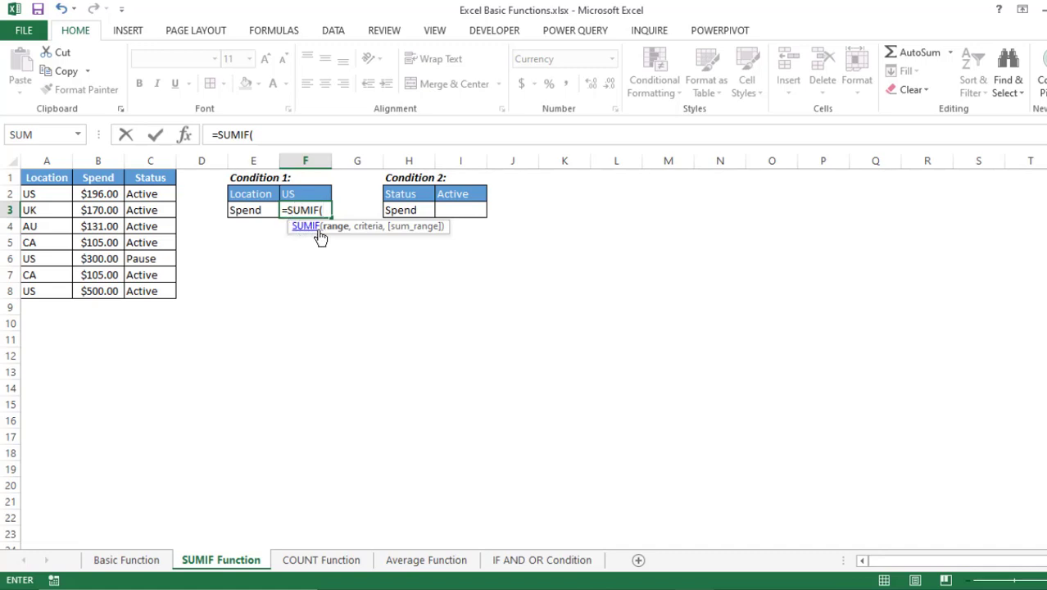
{"action": "left_click_drag", "start_coordinate": [51, 194], "coordinate": [49, 291]}
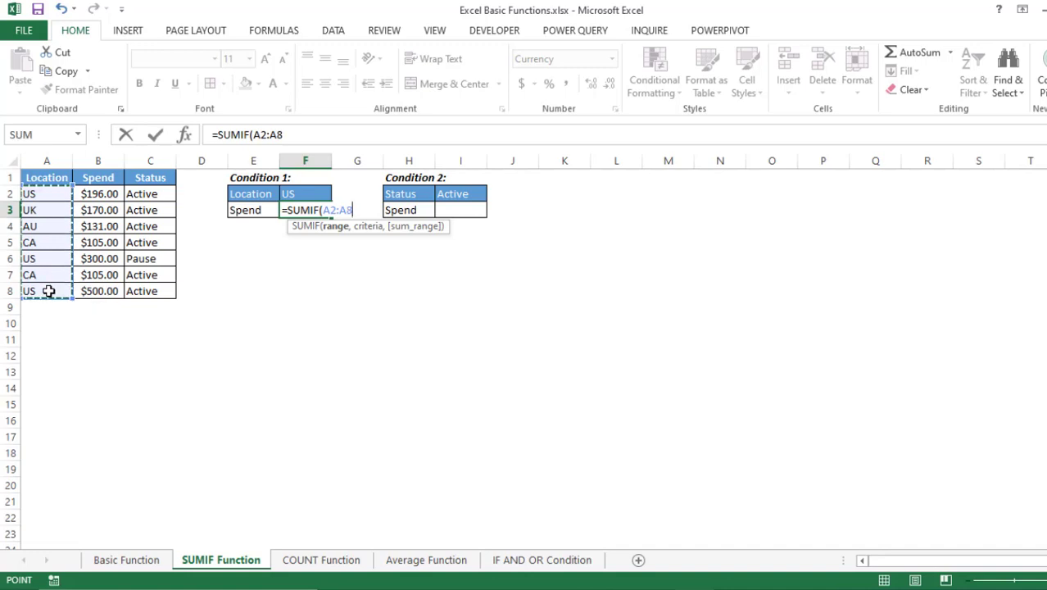
{"action": "type", "text": ","}
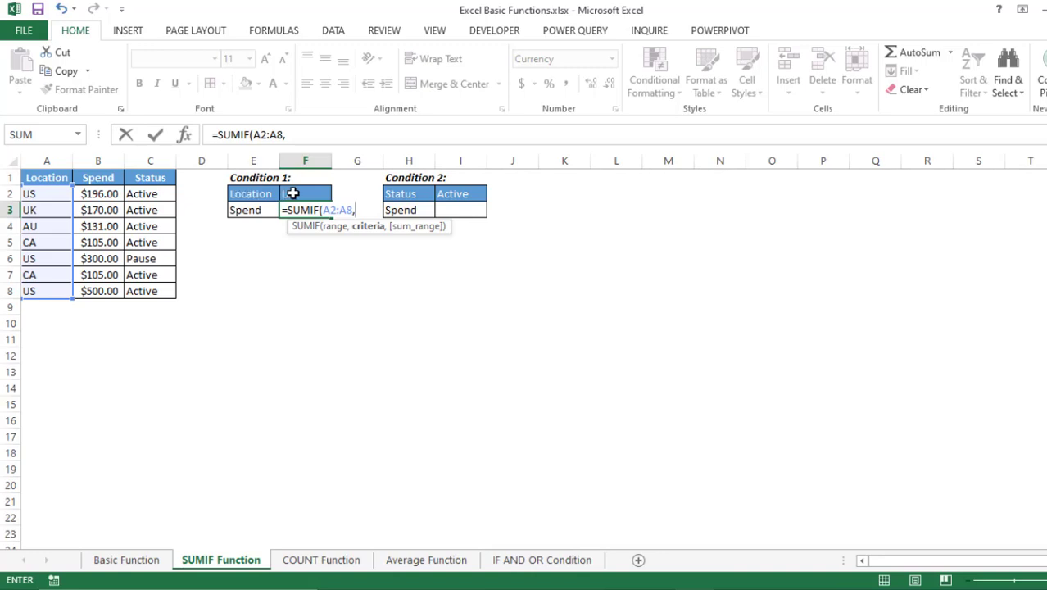
{"action": "left_click", "coordinate": [295, 193]}
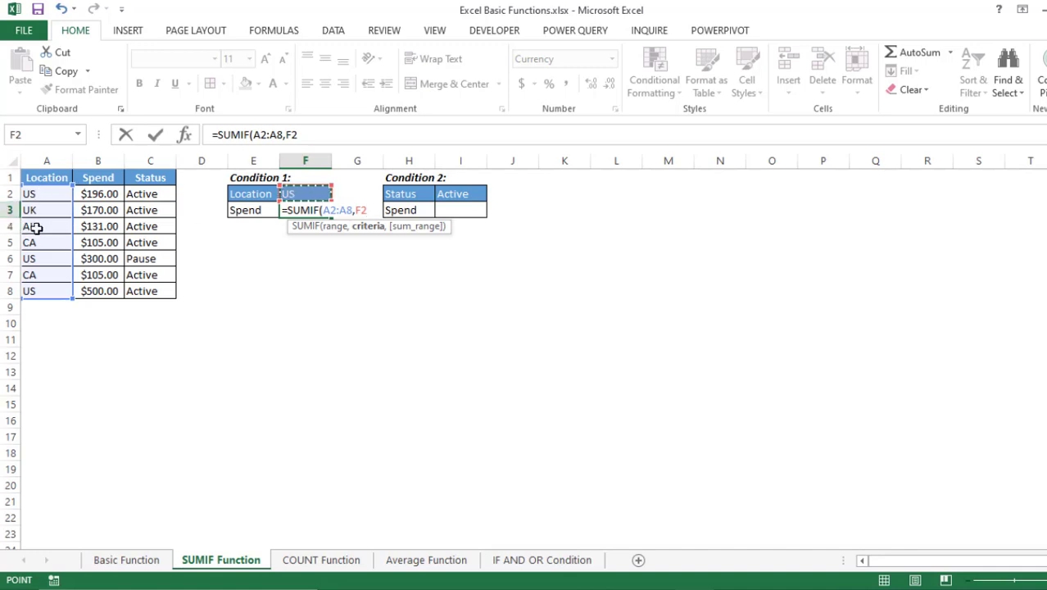
{"action": "type", "text": ","}
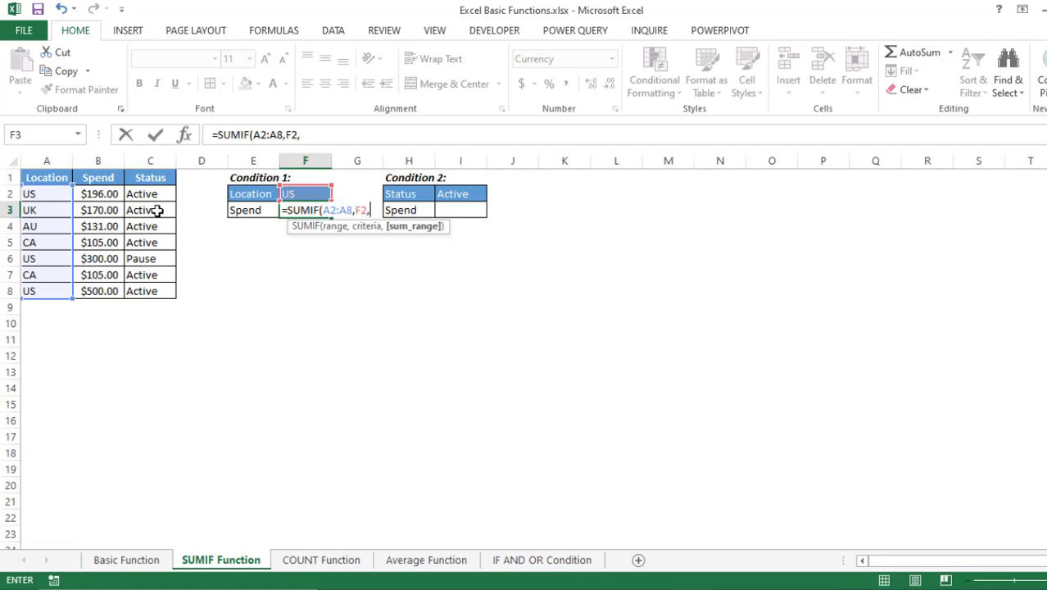
{"action": "left_click_drag", "start_coordinate": [108, 195], "coordinate": [103, 296]}
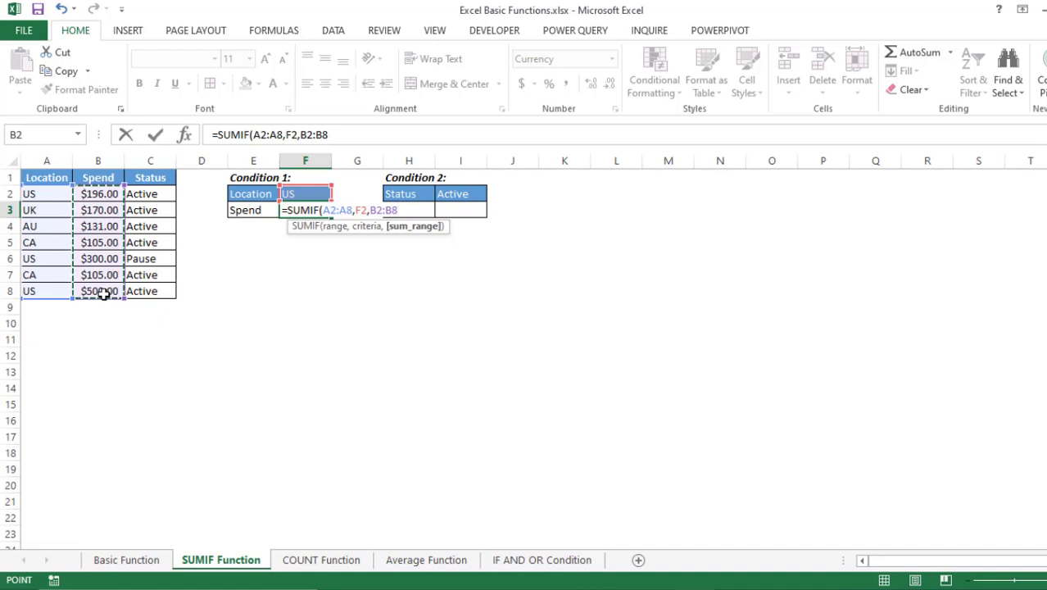
{"action": "key", "text": "Return"}
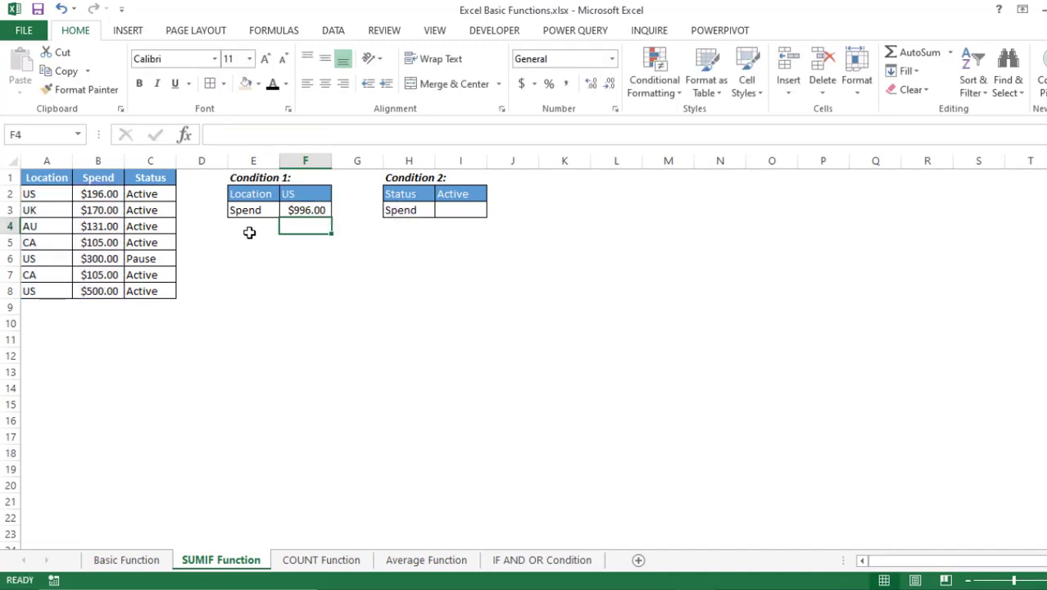
- Check the SUMIF formula in F3 against the US spend cells B2, B6 and B8, and examine the paused entry in row 6
{"action": "left_click", "coordinate": [300, 210]}
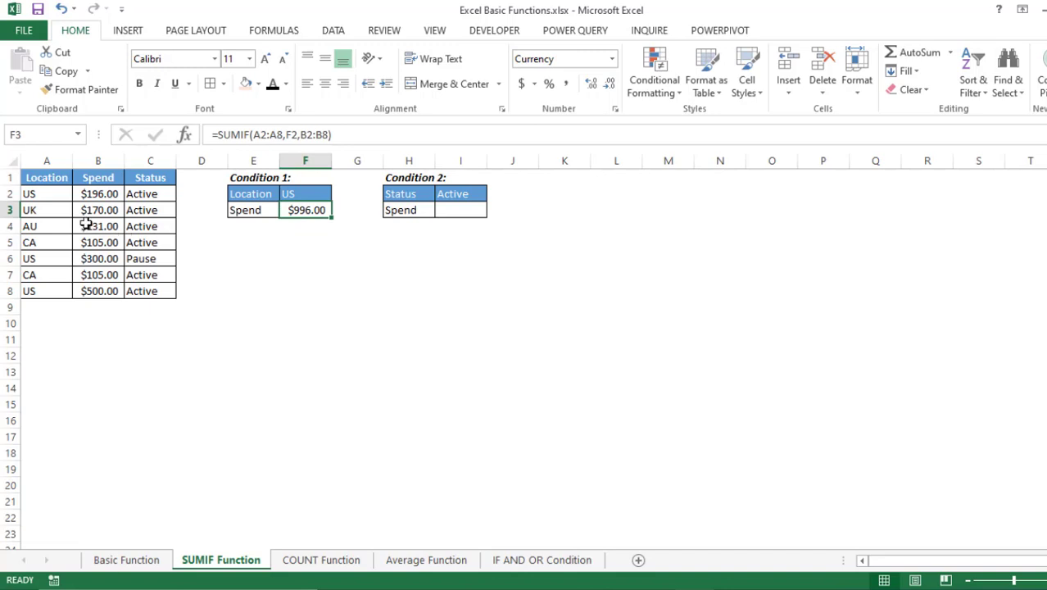
{"action": "left_click", "coordinate": [86, 194]}
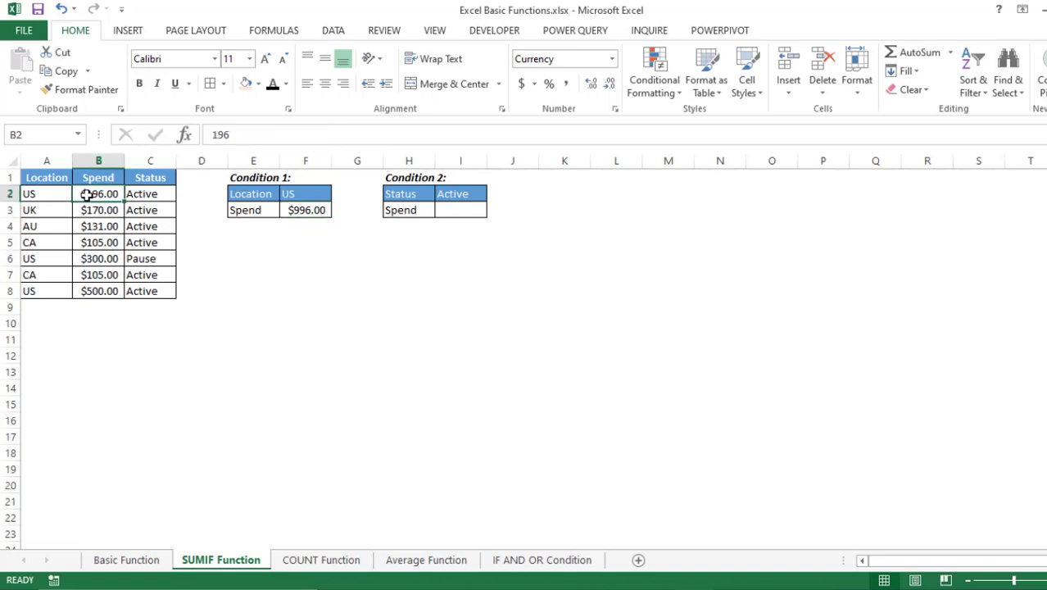
{"action": "left_click", "coordinate": [86, 259], "text": "ctrl"}
{"action": "left_click", "coordinate": [90, 292], "text": "ctrl"}
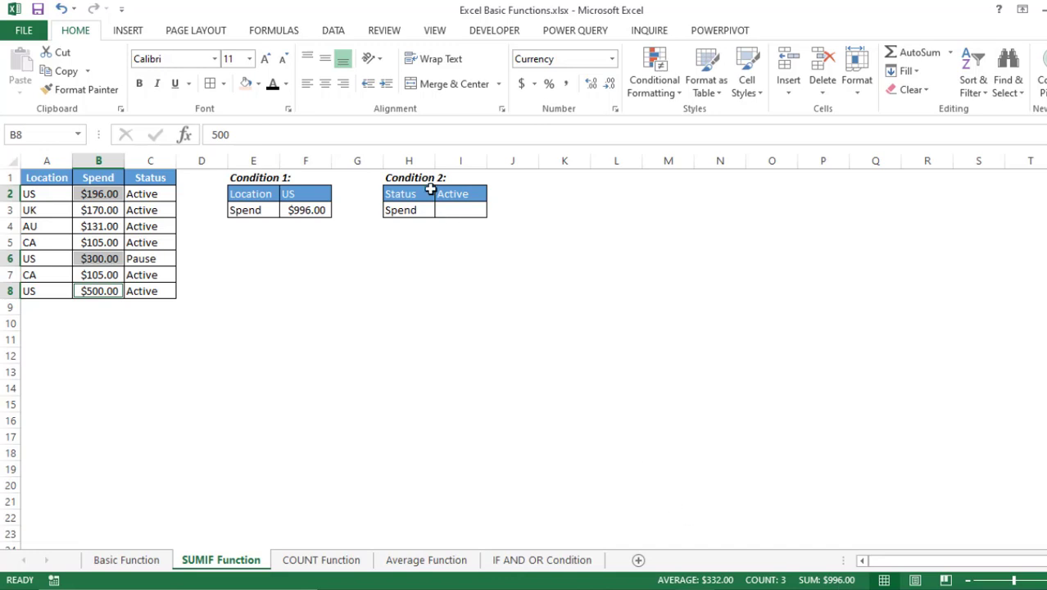
{"action": "left_click", "coordinate": [450, 206]}
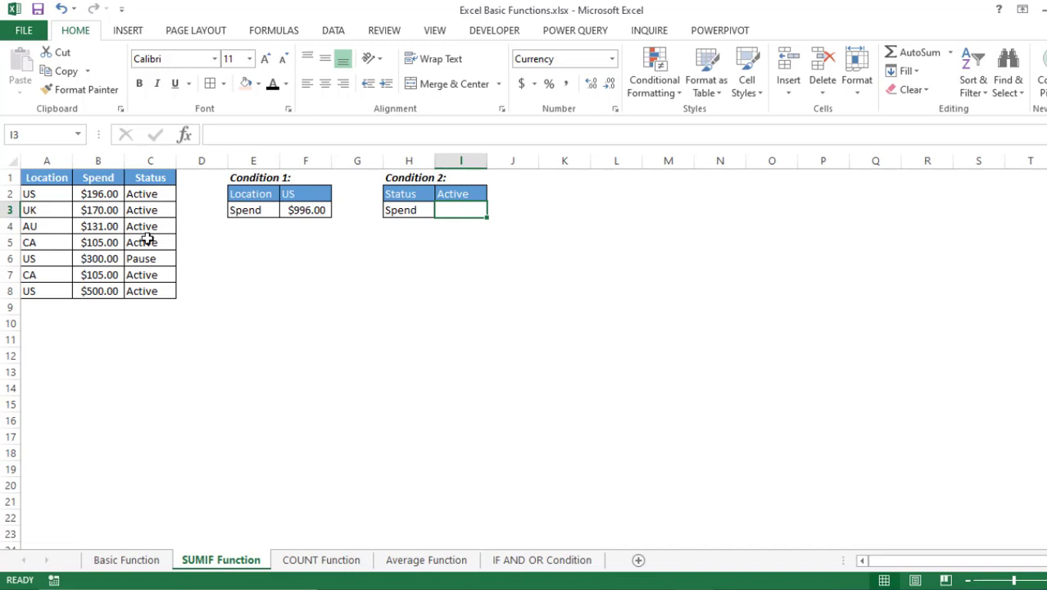
{"action": "left_click", "coordinate": [8, 259]}
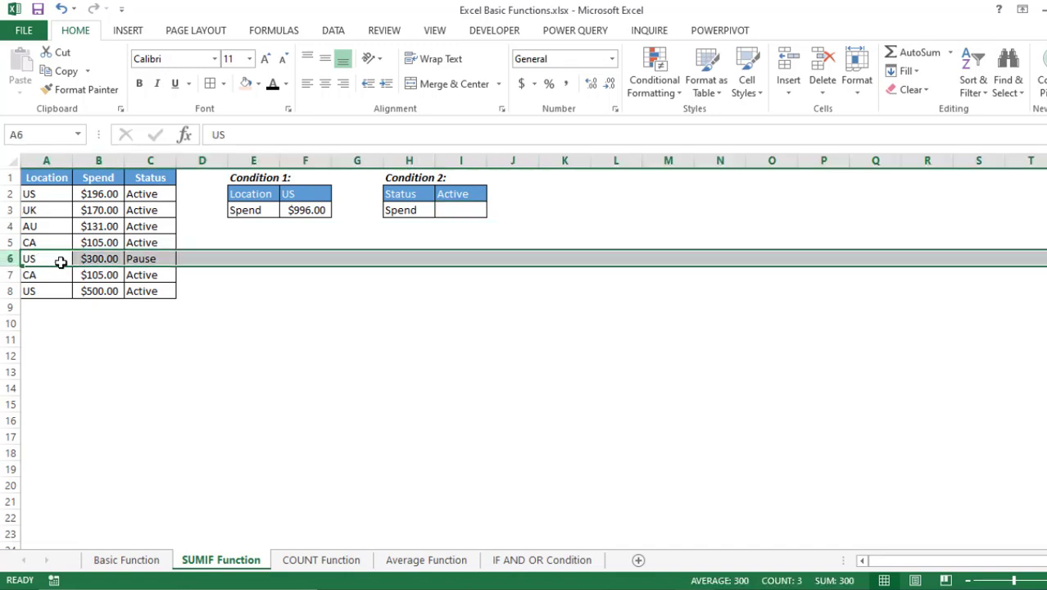
{"action": "left_click", "coordinate": [133, 259]}
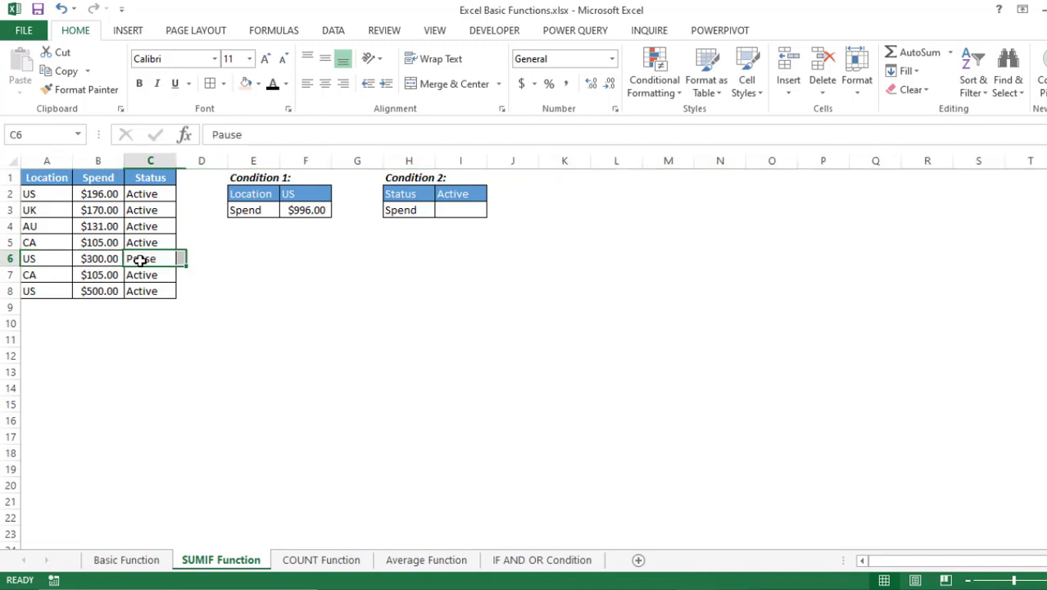
- Enter =SUMIFS(B2:B8,A2:A8,F2,C2:C8,I2) in I3 to total spend by both location and status
{"action": "left_click", "coordinate": [453, 207]}
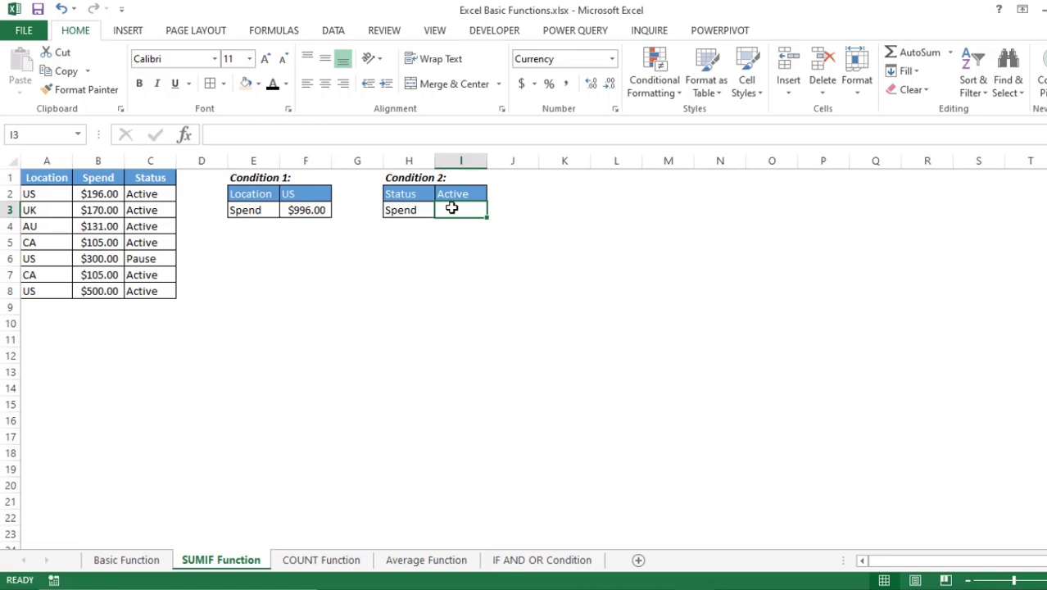
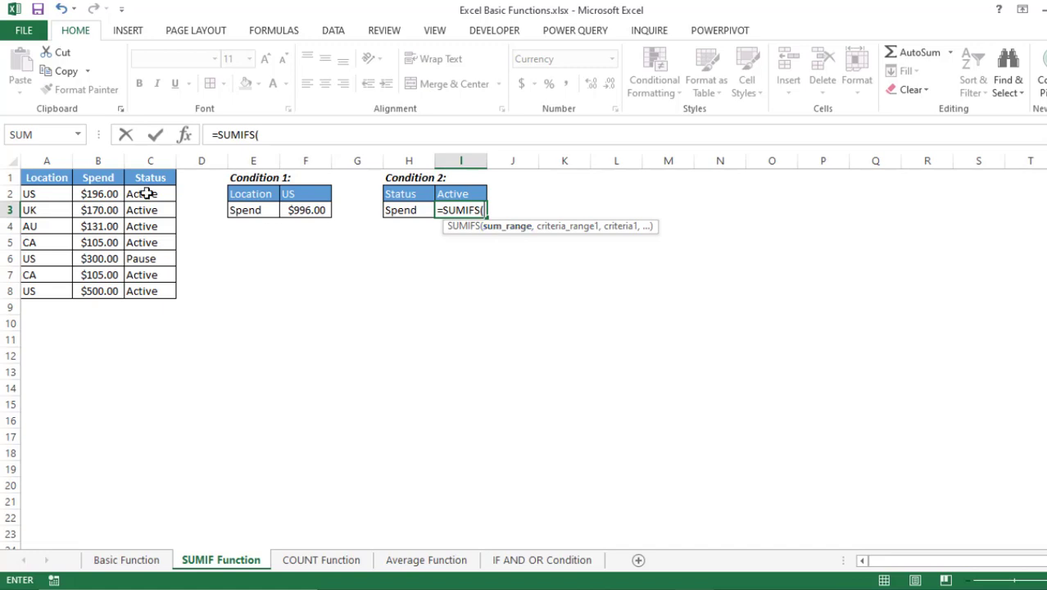
{"action": "left_click_drag", "start_coordinate": [115, 195], "coordinate": [109, 292]}
{"action": "type", "text": ","}
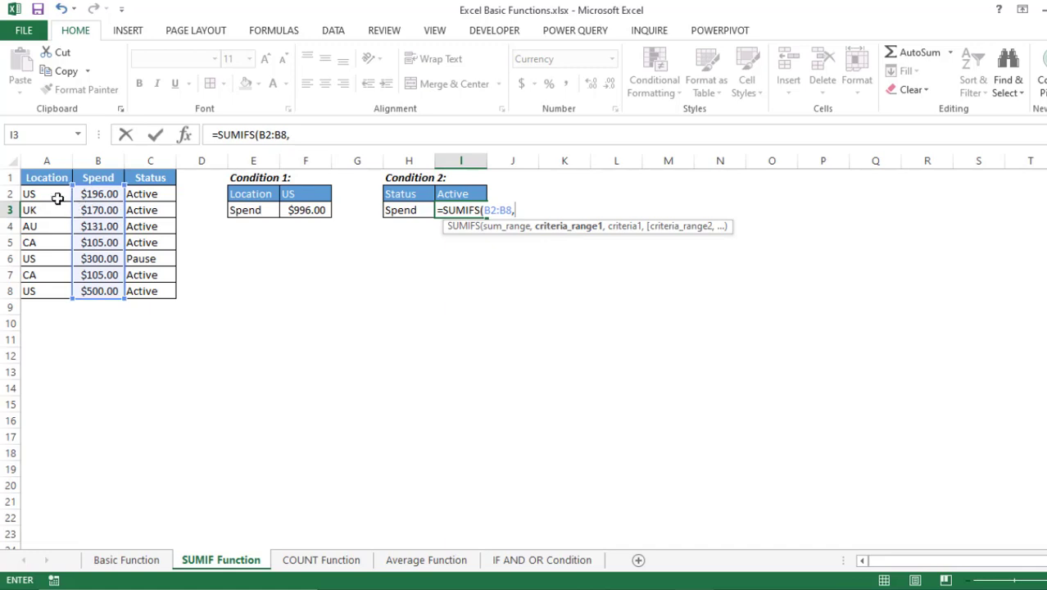
{"action": "left_click_drag", "start_coordinate": [50, 194], "coordinate": [46, 289]}
{"action": "type", "text": ","}
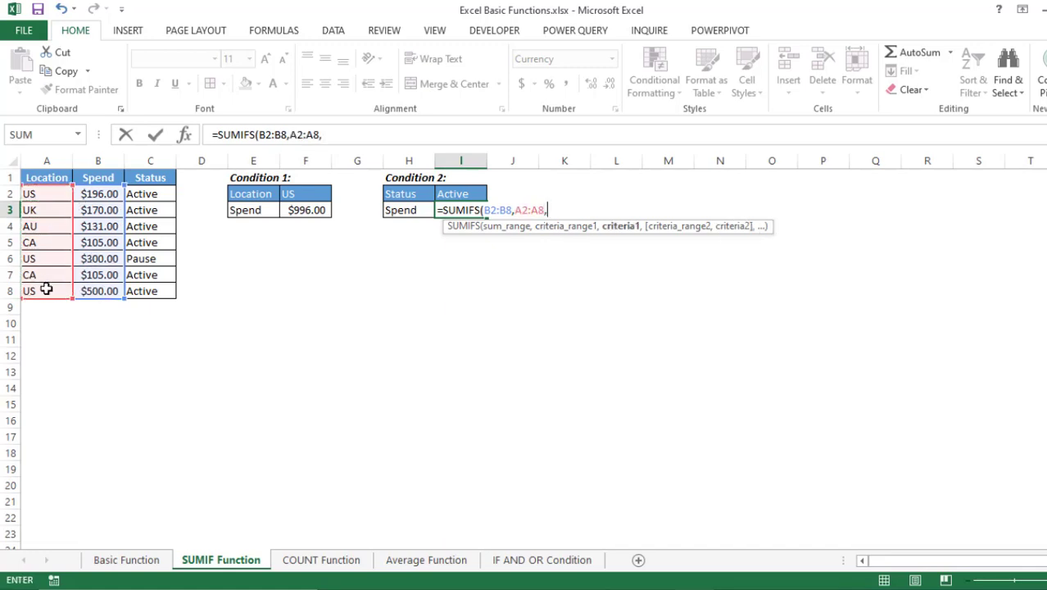
{"action": "left_click", "coordinate": [310, 197]}
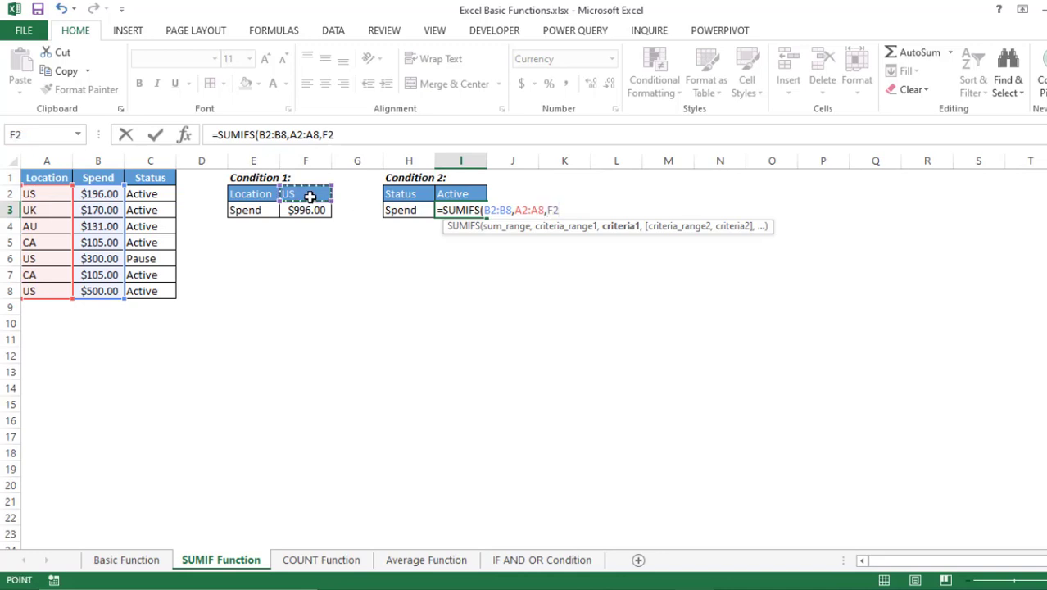
{"action": "type", "text": ","}
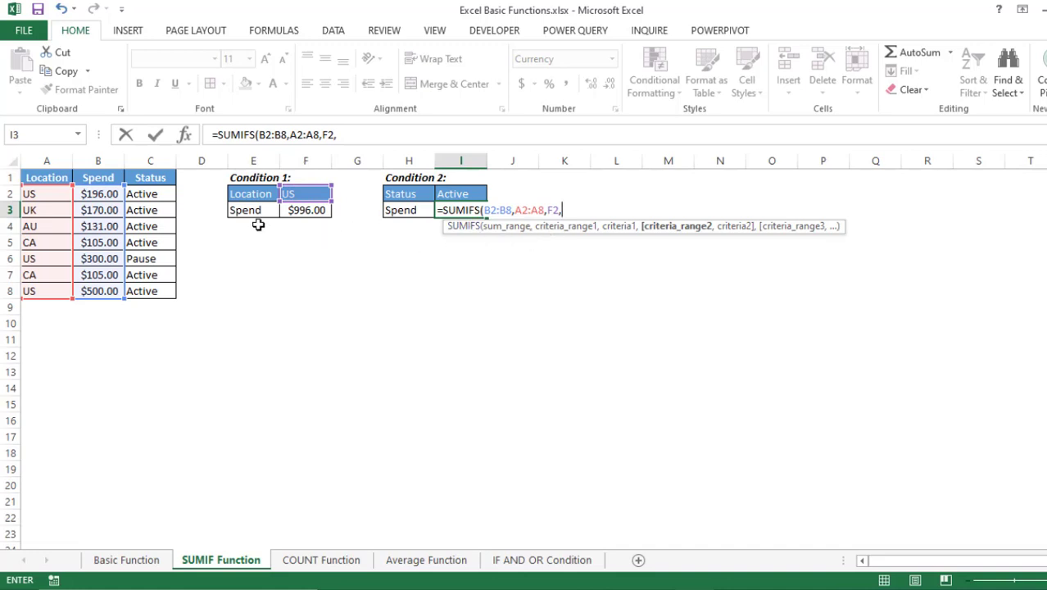
{"action": "left_click_drag", "start_coordinate": [150, 196], "coordinate": [153, 289]}
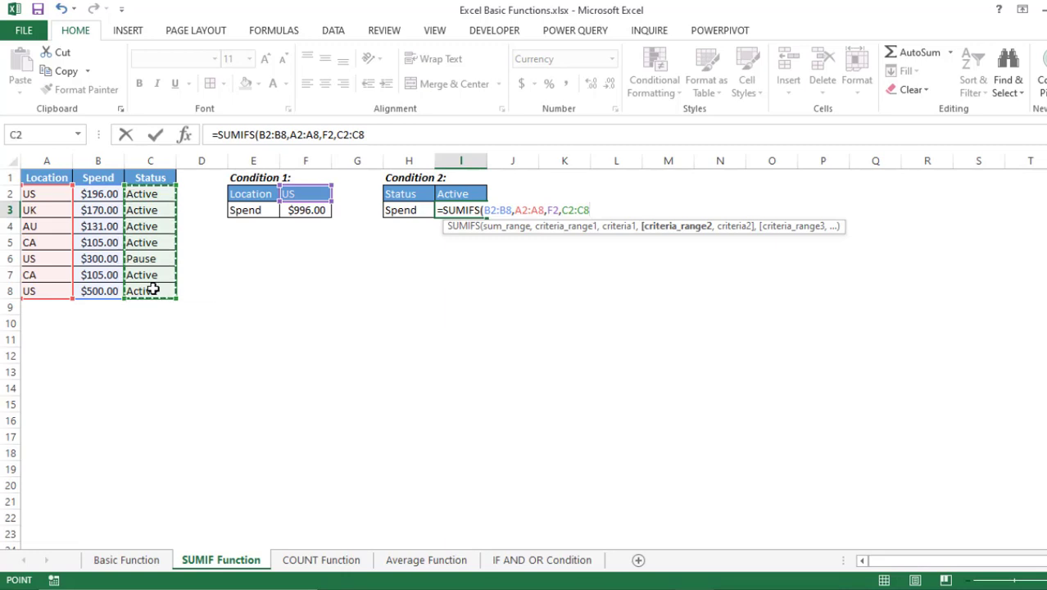
{"action": "type", "text": ","}
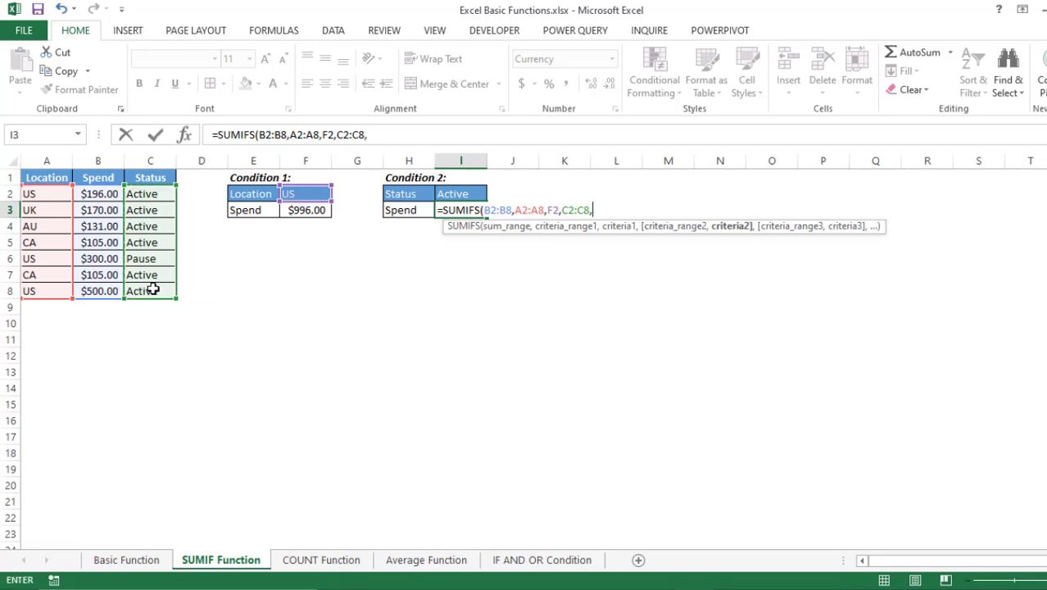
{"action": "left_click", "coordinate": [448, 193]}
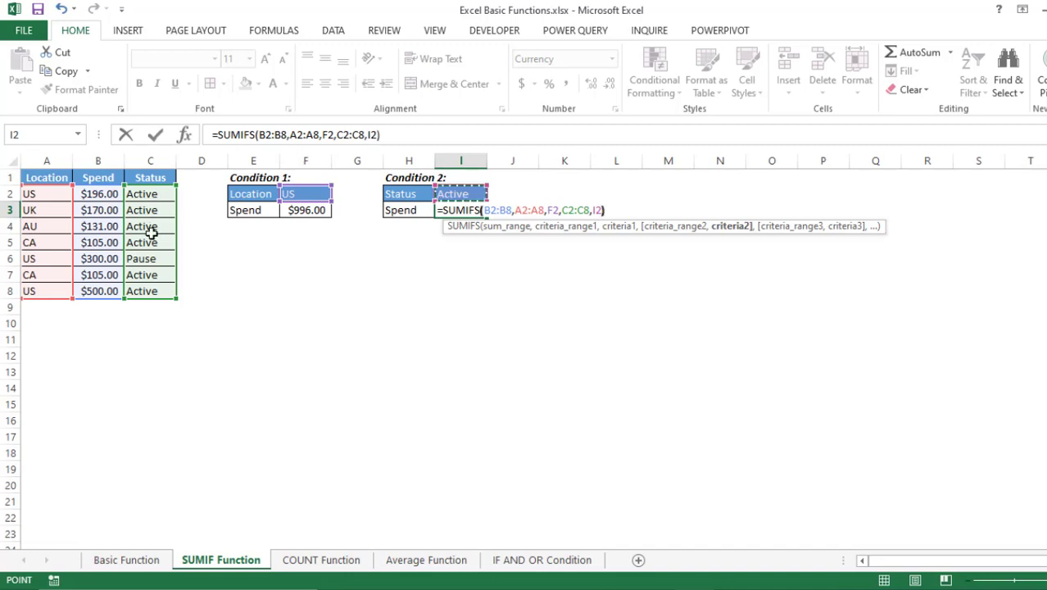
{"action": "key", "text": "Return"}
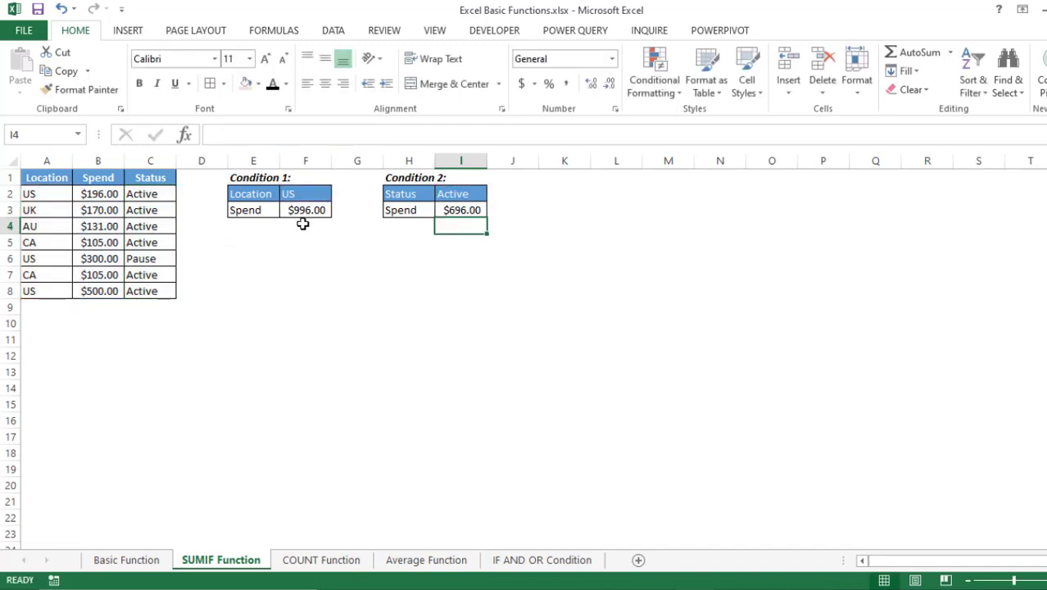
- Change the Condition 2 status in I2 to Pause and compare the SUMIFS total with row 6
{"action": "left_click", "coordinate": [451, 212]}
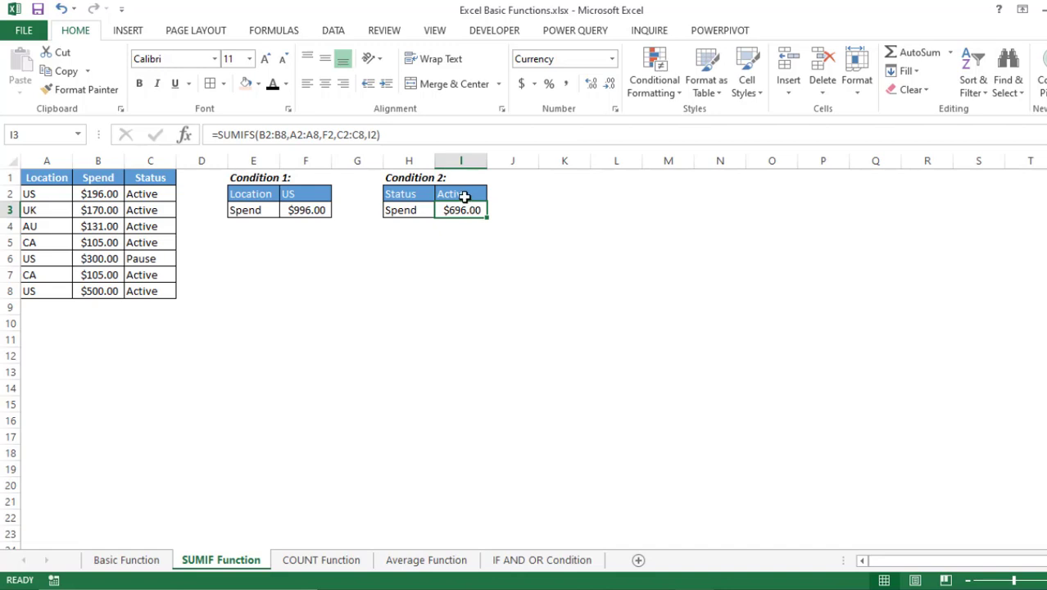
{"action": "left_click", "coordinate": [462, 196]}
{"action": "type", "text": "Paus"}
{"action": "key", "text": "Return"}
{"action": "left_click", "coordinate": [11, 258]}
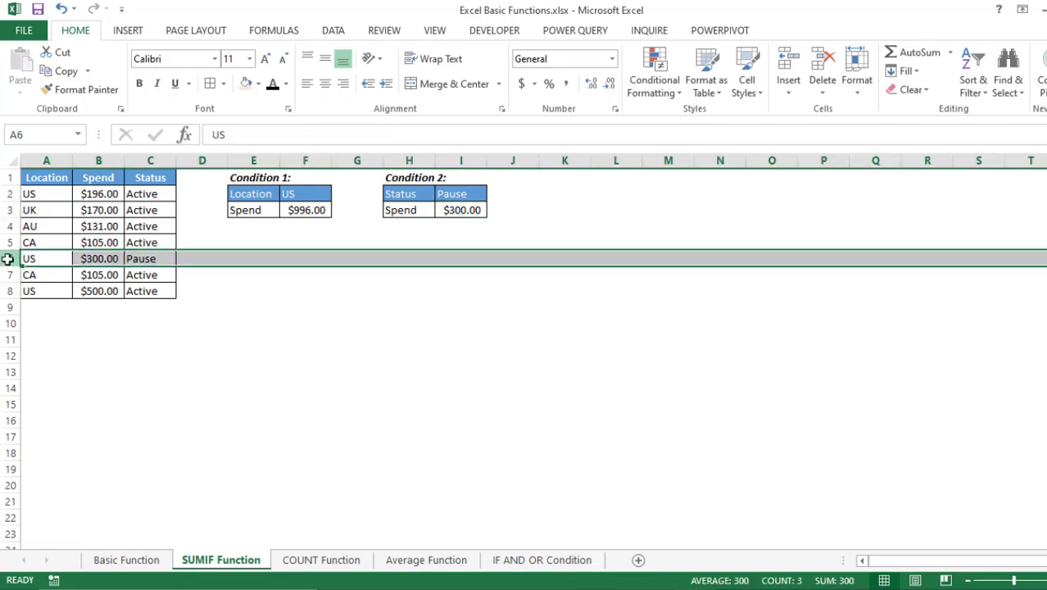
{"action": "left_click", "coordinate": [397, 230]}
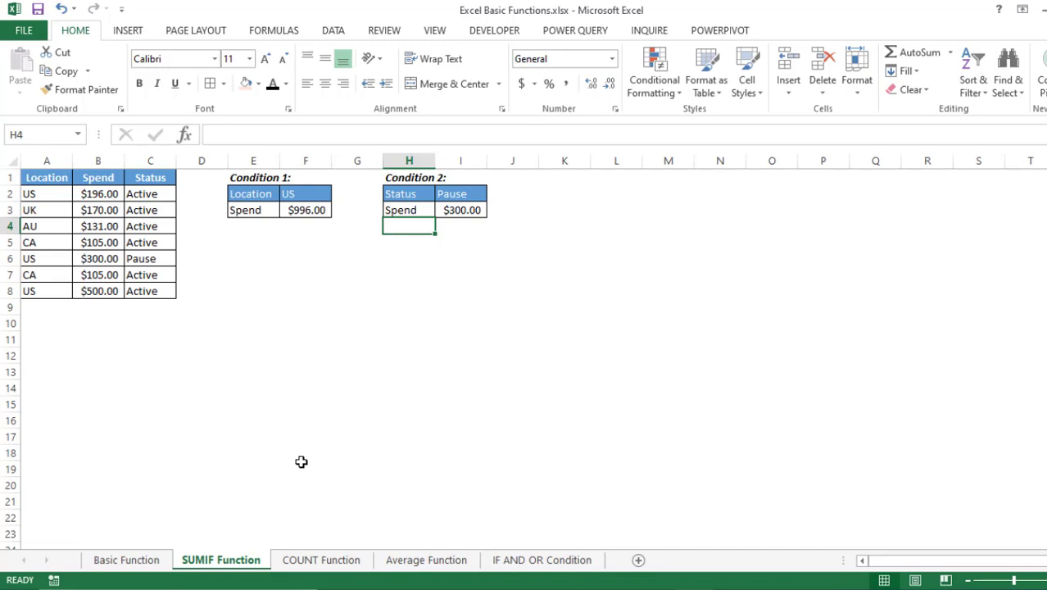
- On the COUNT Function sheet, enter =COUNTA(B2:B6) in F2 to count the filled attendance cells for 11/19/2021
{"action": "left_click", "coordinate": [321, 561]}
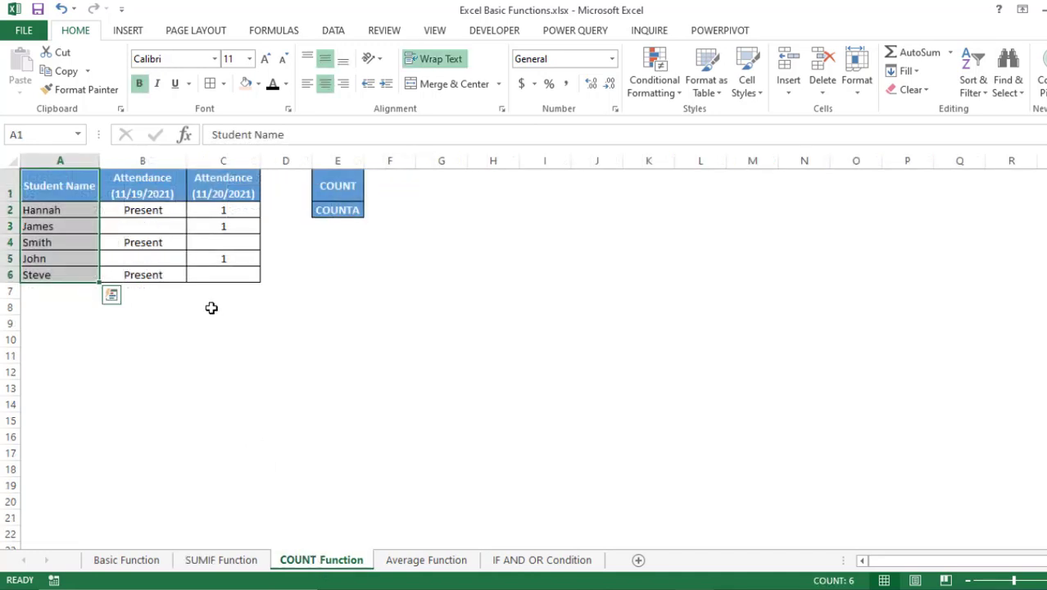
{"action": "left_click", "coordinate": [145, 226]}
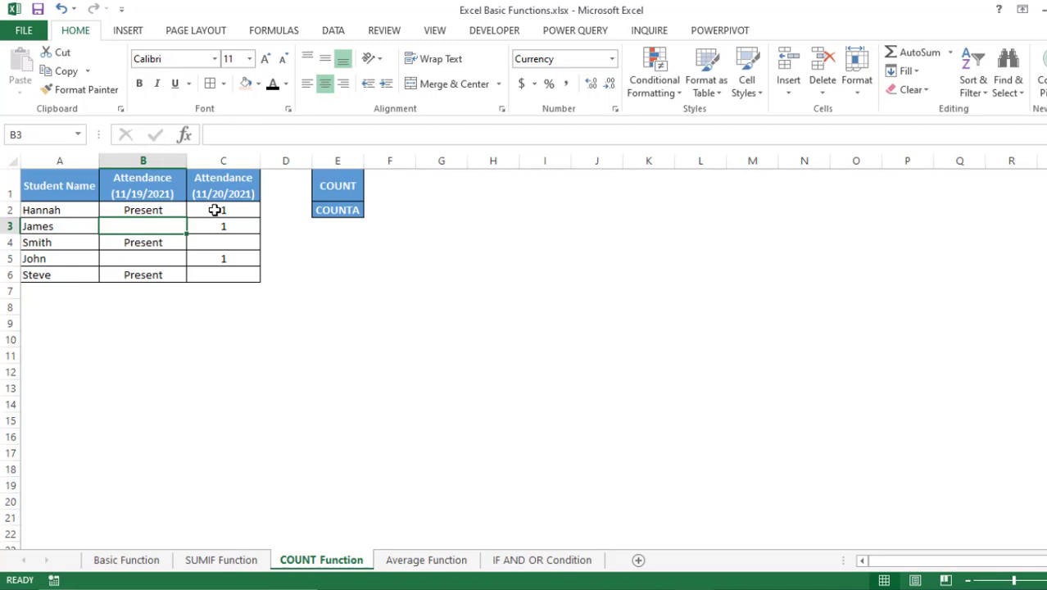
{"action": "left_click", "coordinate": [160, 211]}
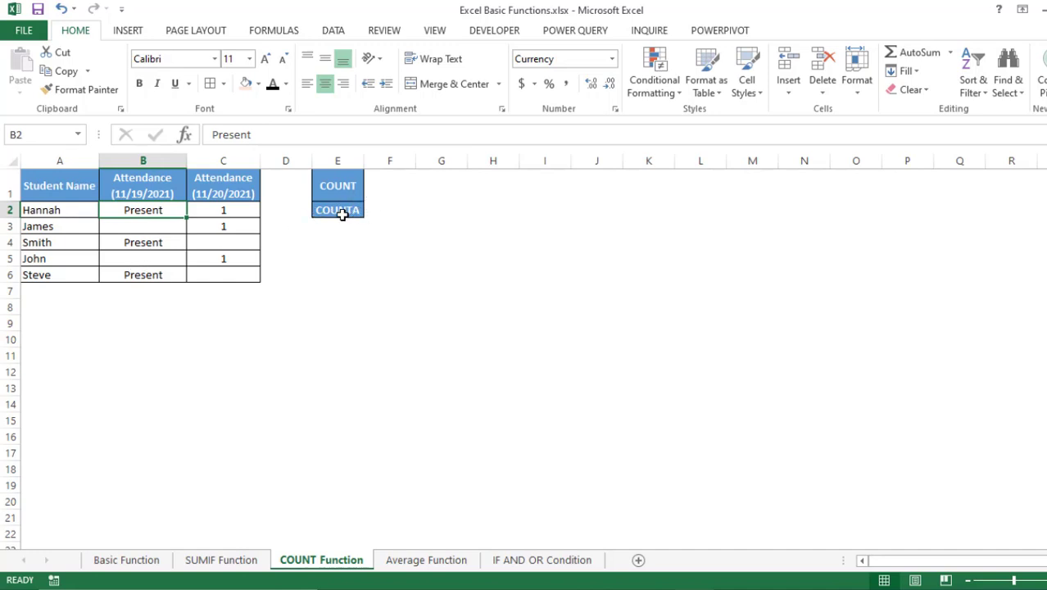
{"action": "left_click", "coordinate": [378, 211]}
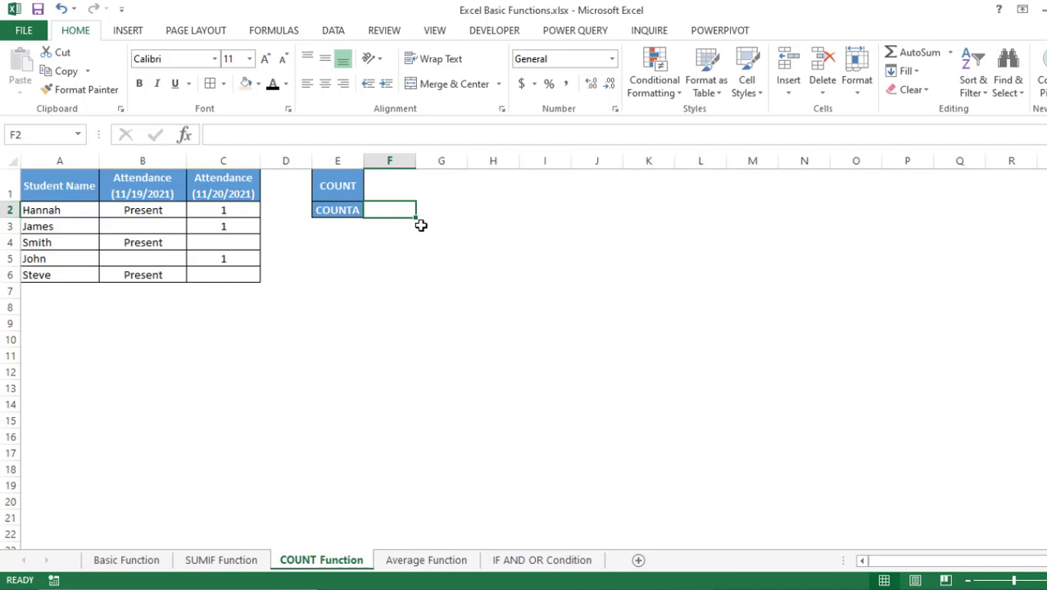
{"action": "type", "text": "=counta"}
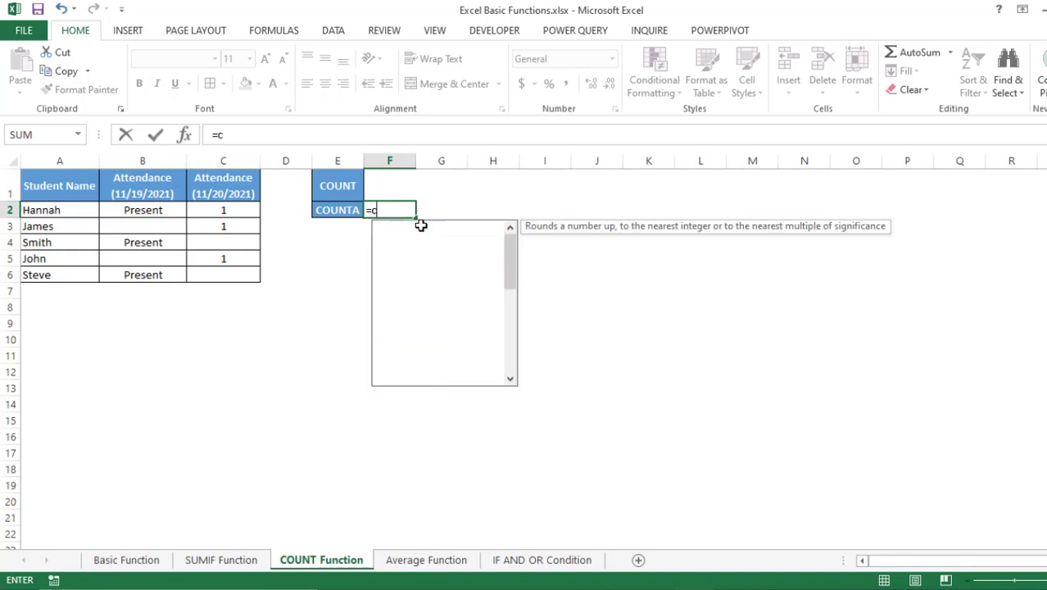
{"action": "double_click", "coordinate": [421, 226]}
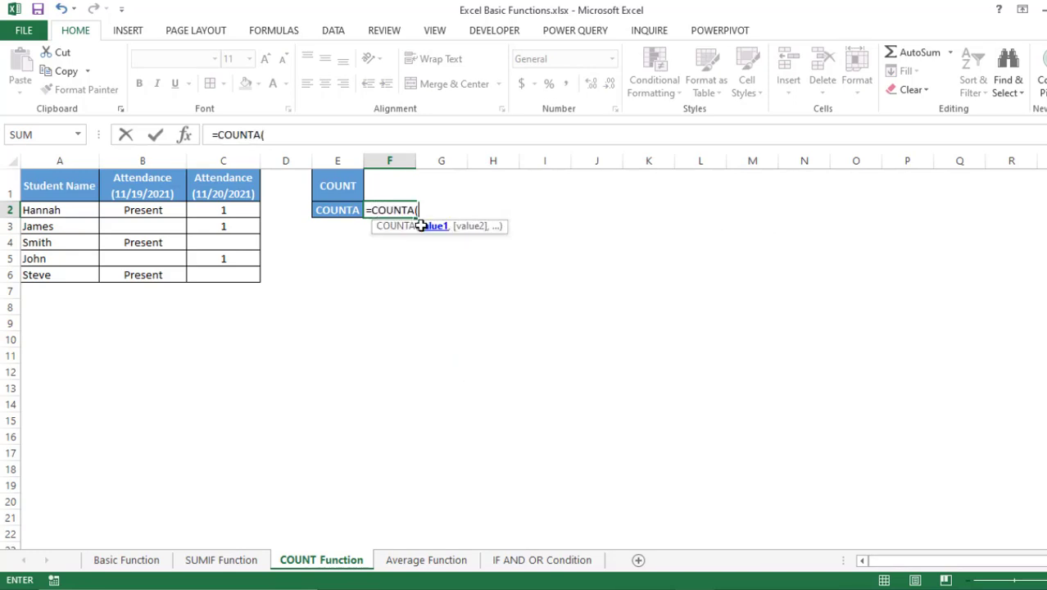
{"action": "left_click_drag", "start_coordinate": [176, 211], "coordinate": [166, 274]}
{"action": "type", "text": ")"}
{"action": "key", "text": "Return"}
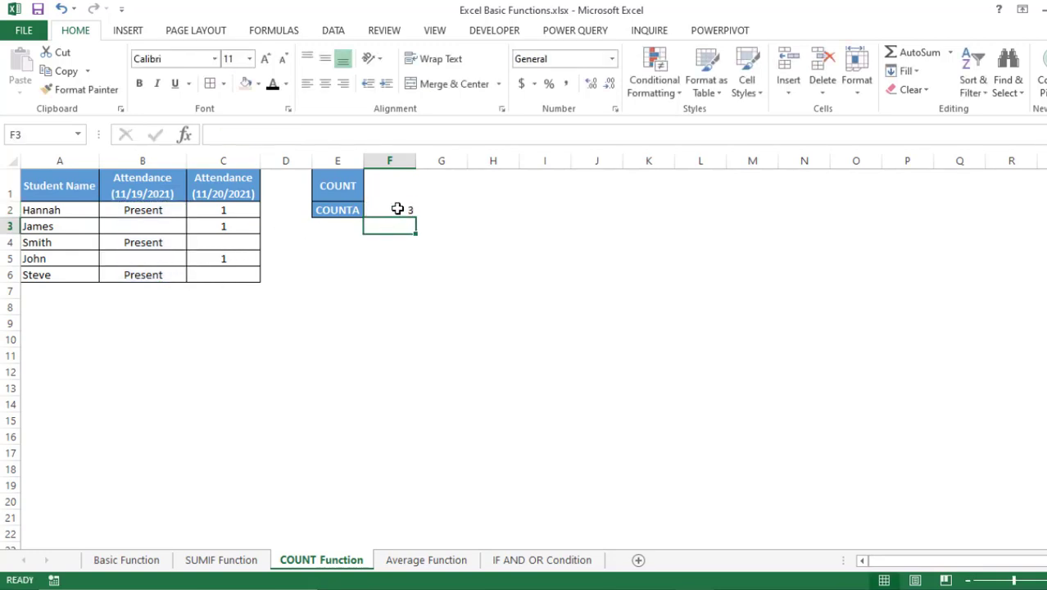
- Test the COUNTA formula by entering 1 in the blank attendance cell B3, and clear that cell again
{"action": "left_click", "coordinate": [133, 227]}
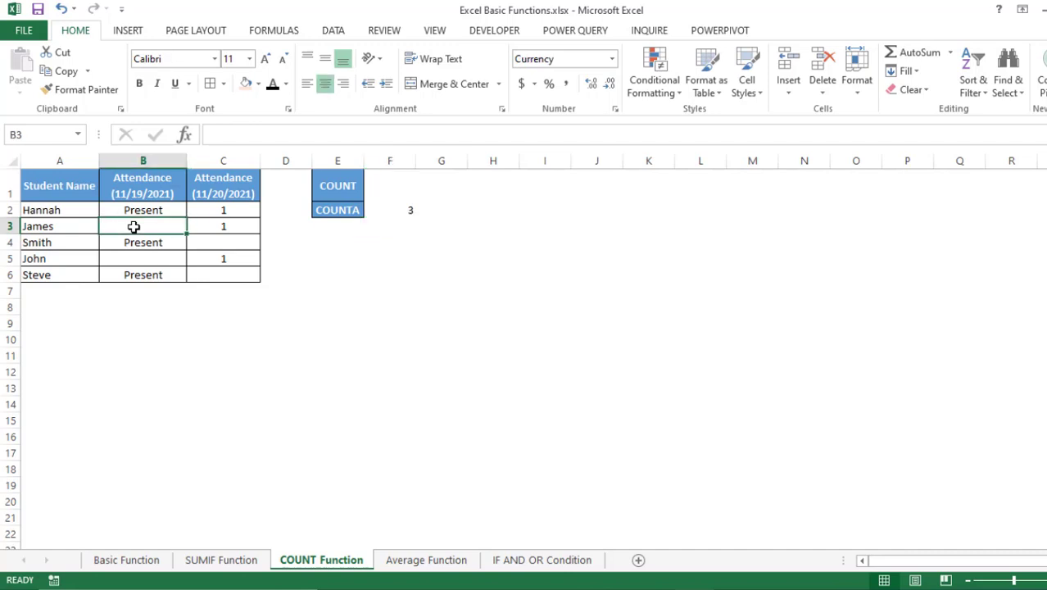
{"action": "type", "text": "1"}
{"action": "key", "text": "Return"}
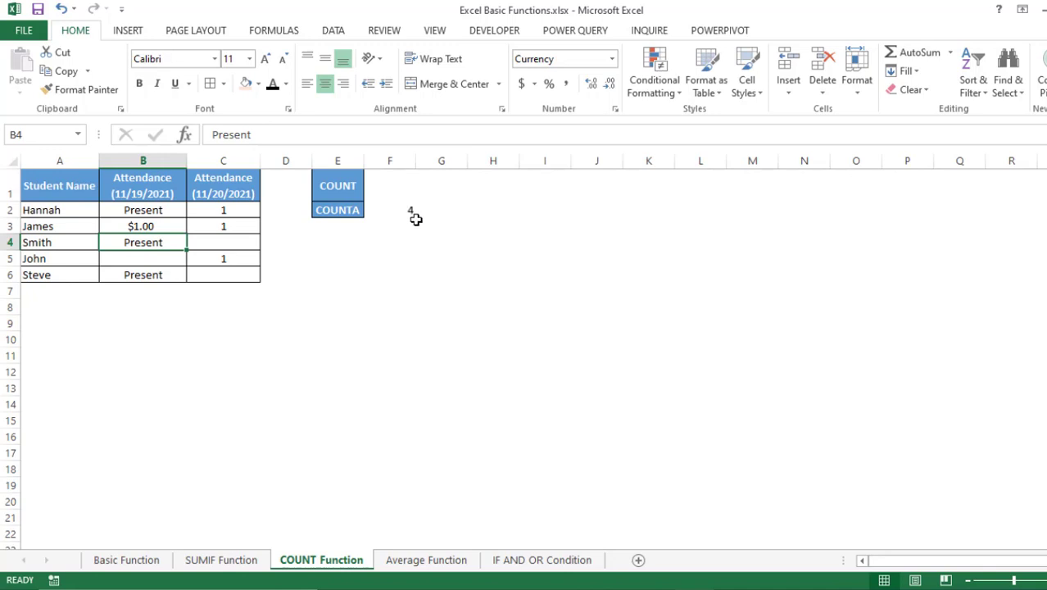
{"action": "left_click", "coordinate": [139, 223]}
{"action": "key", "text": "Delete"}
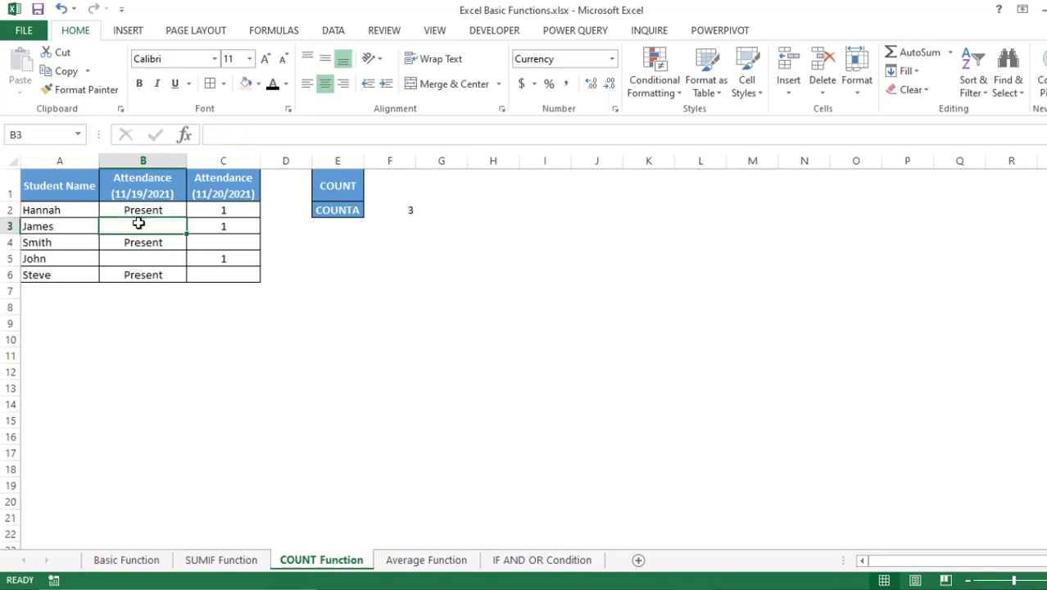
- Enter =COUNT(C2:C6) in F1 to count the numeric attendance entries for 11/20/2021
{"action": "left_click", "coordinate": [386, 191]}
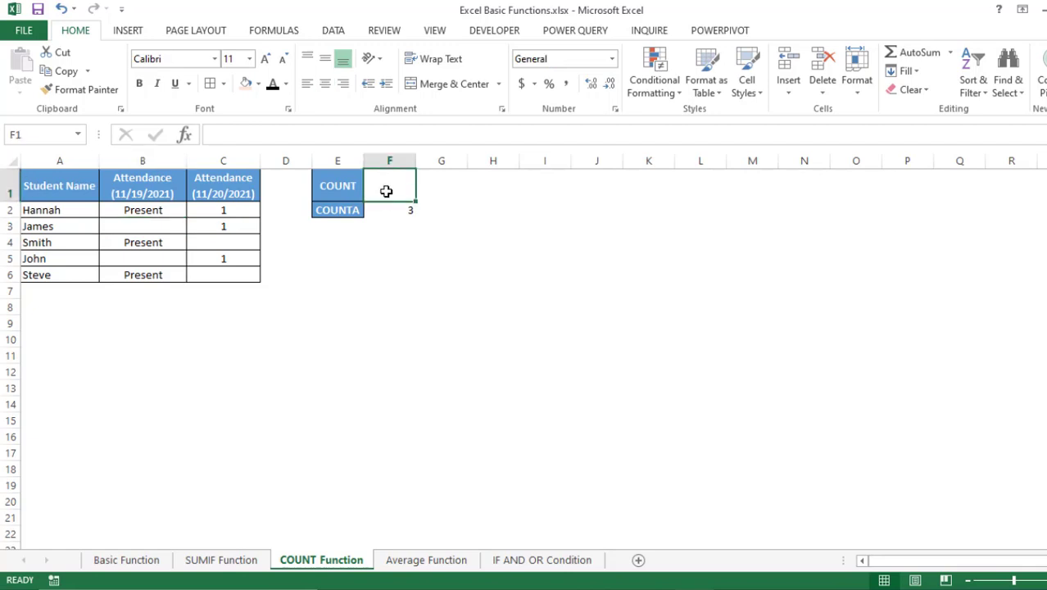
{"action": "type", "text": "=count"}
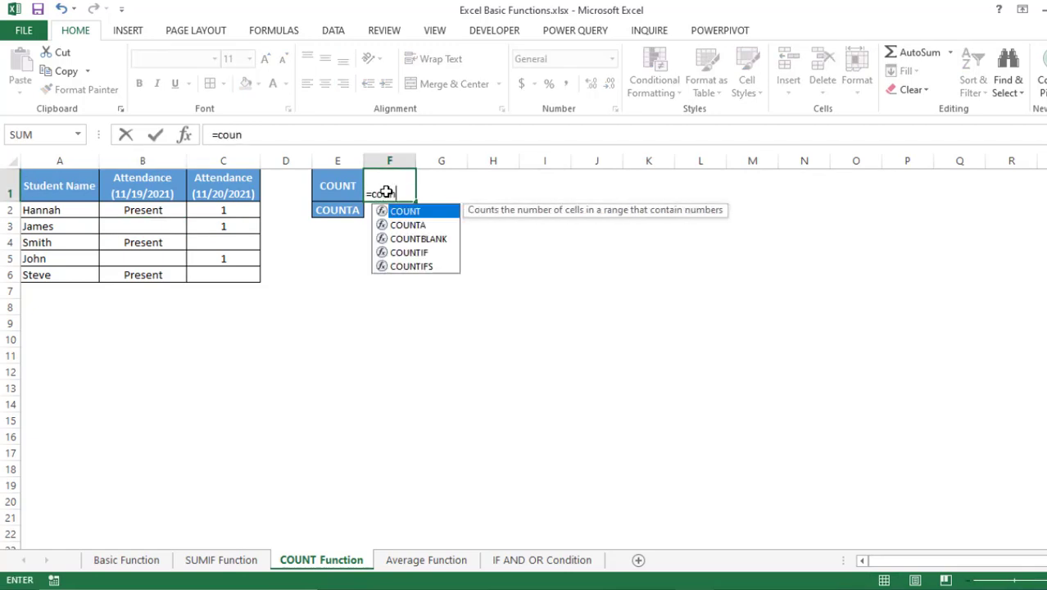
{"action": "key", "text": "Tab"}
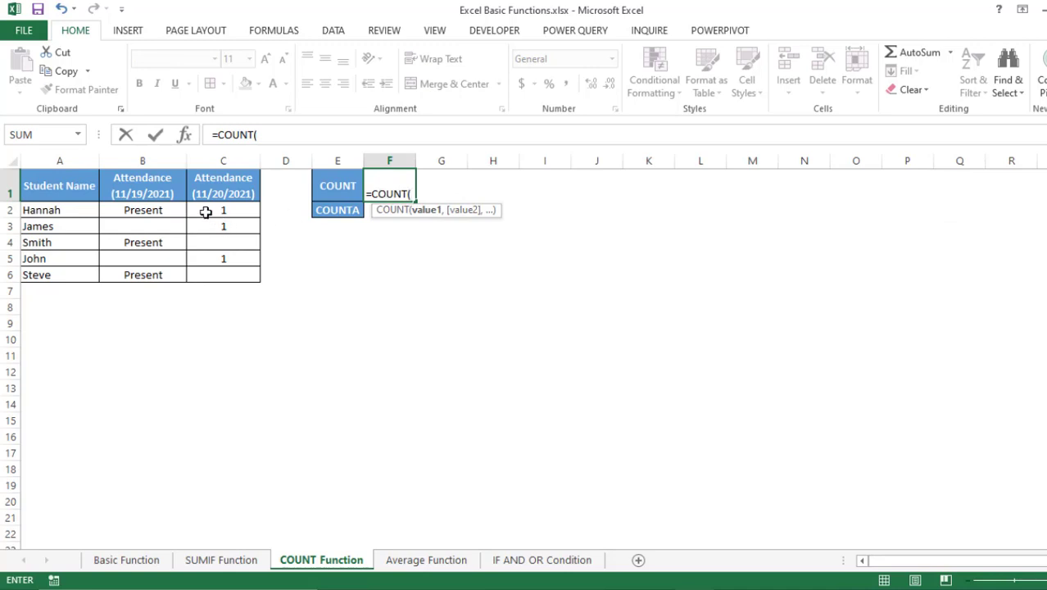
{"action": "left_click_drag", "start_coordinate": [218, 212], "coordinate": [215, 276]}
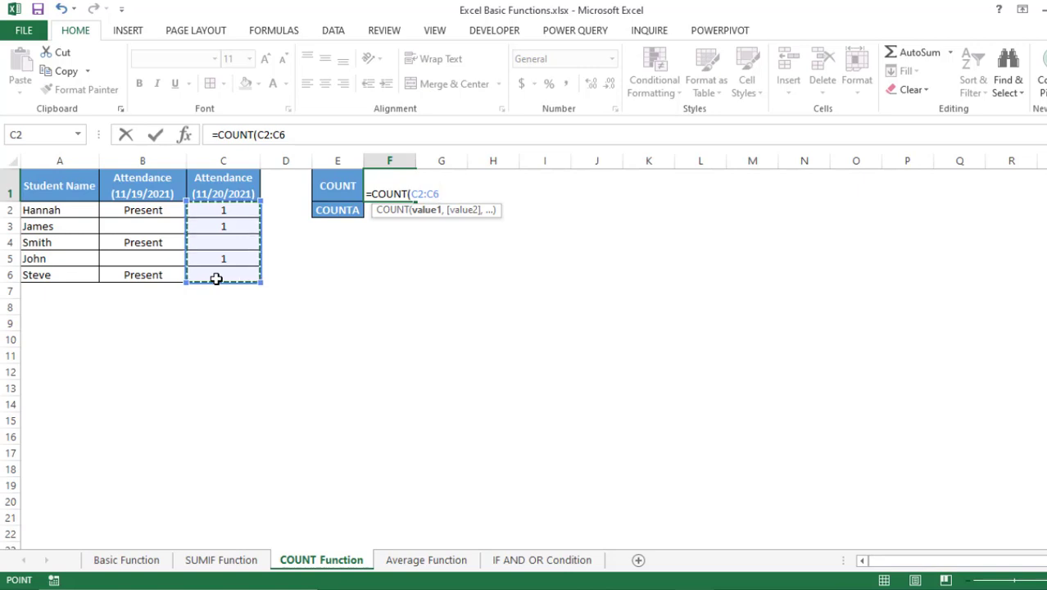
{"action": "type", "text": ")"}
{"action": "key", "text": "Return"}
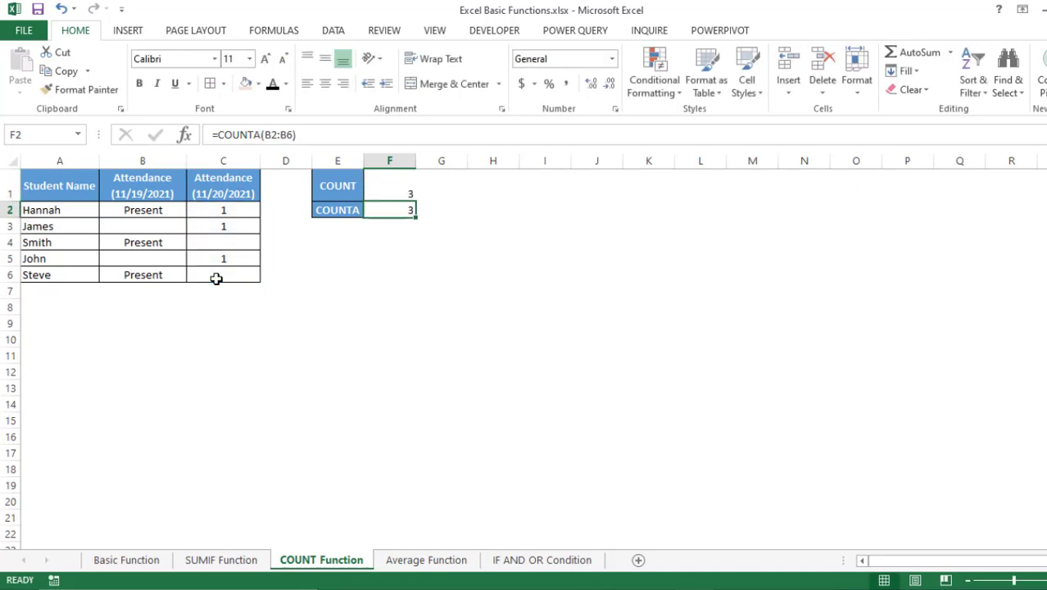
- Enter Test in the blank attendance cell C4 to check how COUNT treats text, and compare the COUNT and COUNTA cells
{"action": "left_click", "coordinate": [412, 187]}
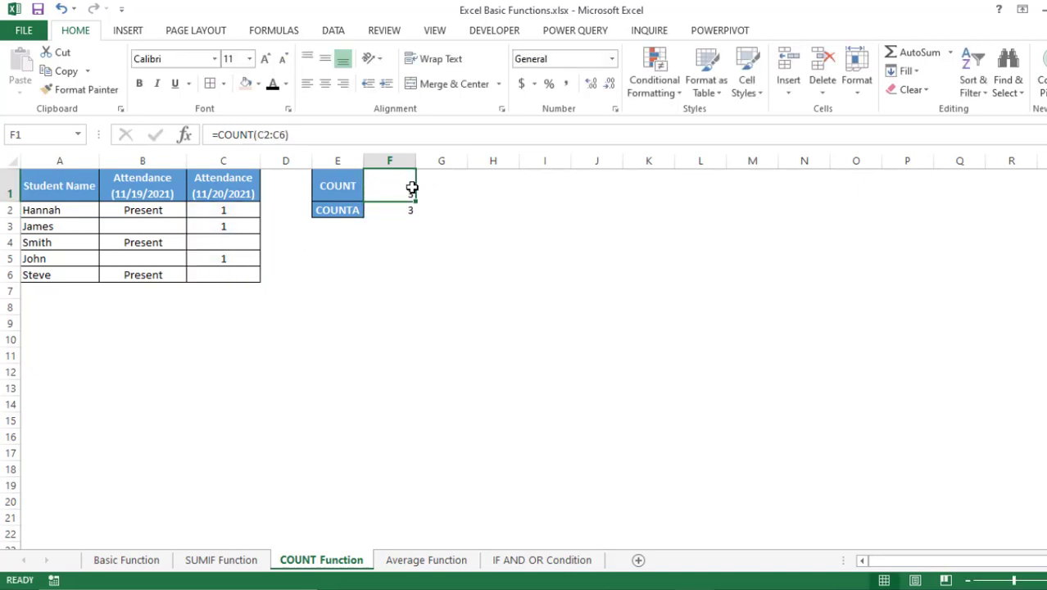
{"action": "left_click", "coordinate": [203, 243]}
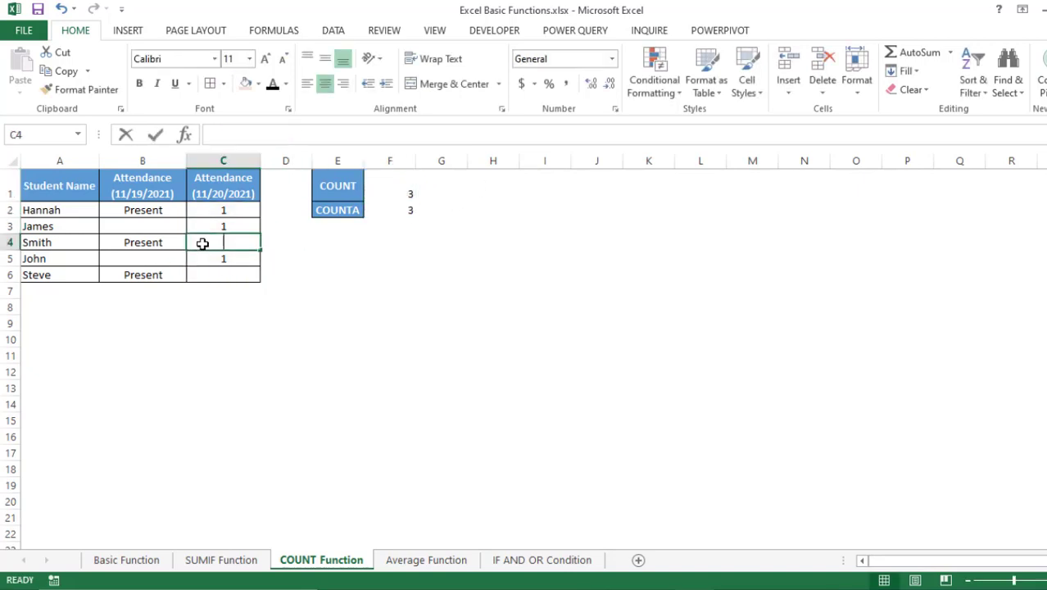
{"action": "type", "text": "Test"}
{"action": "key", "text": "Return"}
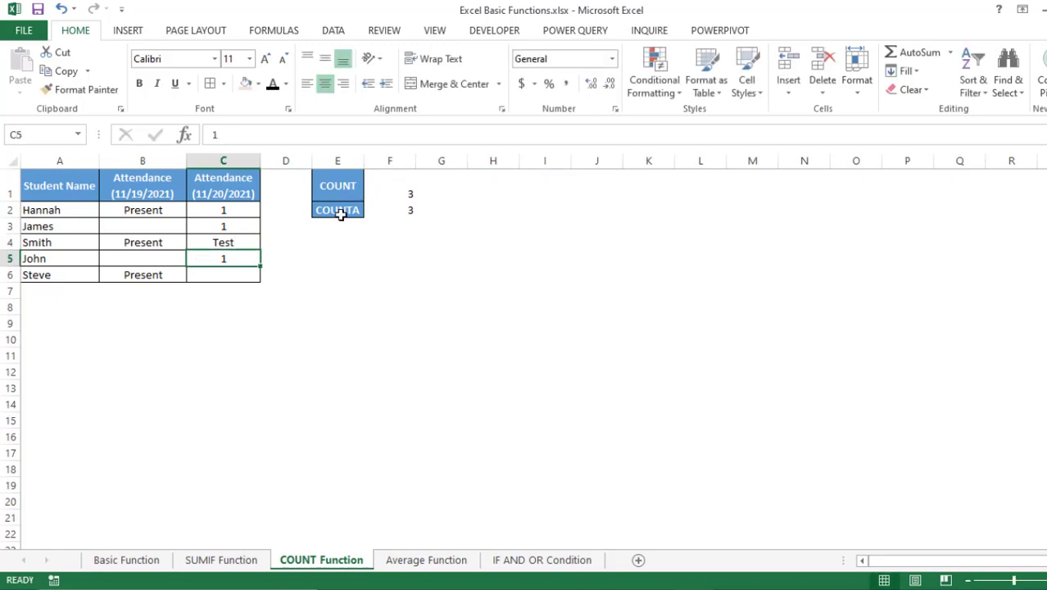
{"action": "left_click", "coordinate": [221, 243]}
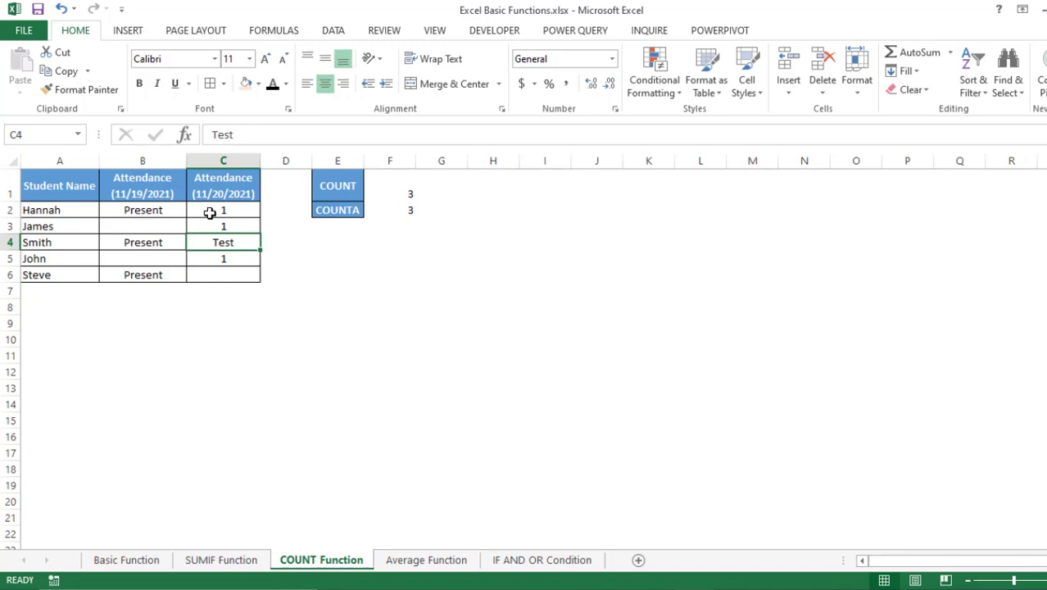
{"action": "left_click", "coordinate": [344, 187]}
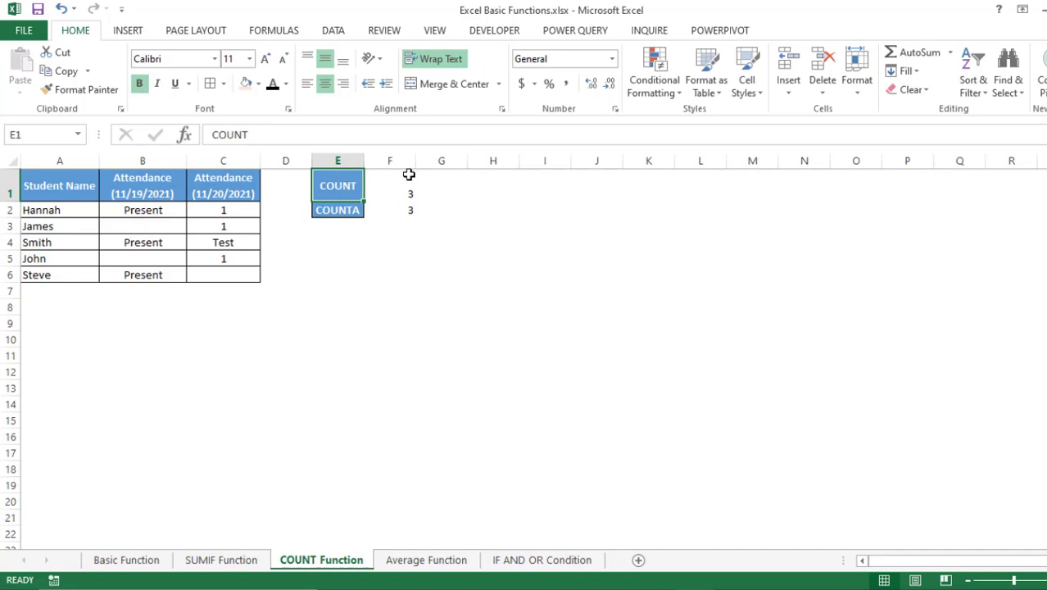
{"action": "left_click", "coordinate": [350, 209]}
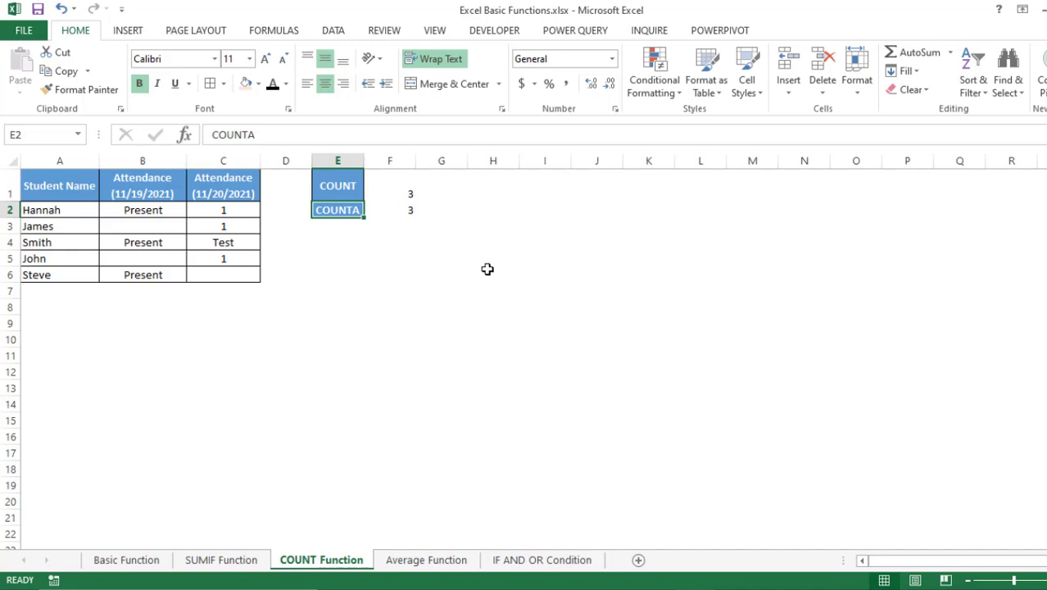
- On the Average Function sheet, enter =AVERAGE(B2:B8) in F2 to average the Spend column
{"action": "left_click", "coordinate": [424, 565]}
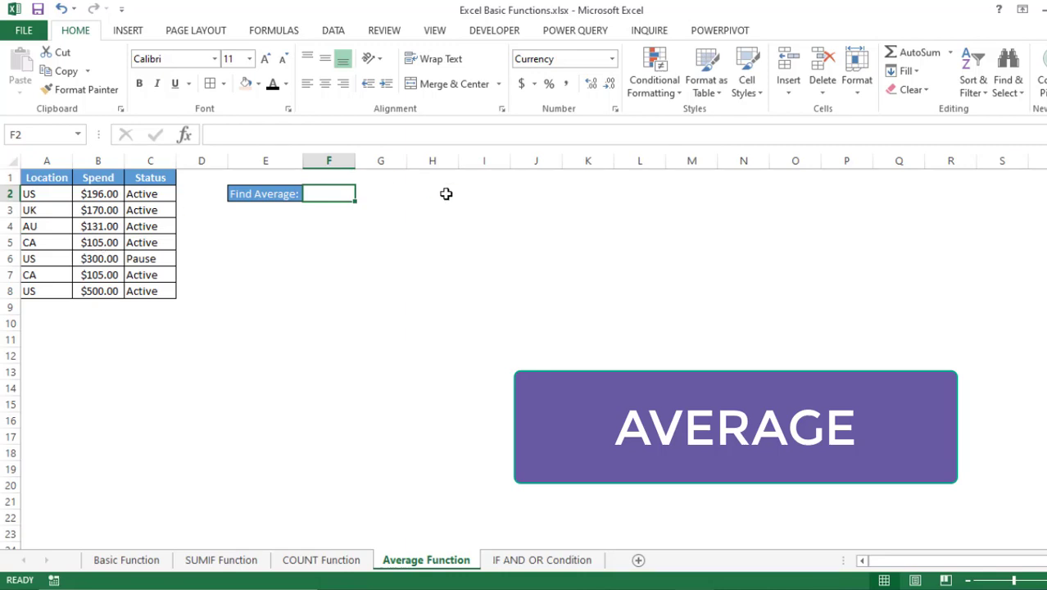
{"action": "type", "text": "=a"}
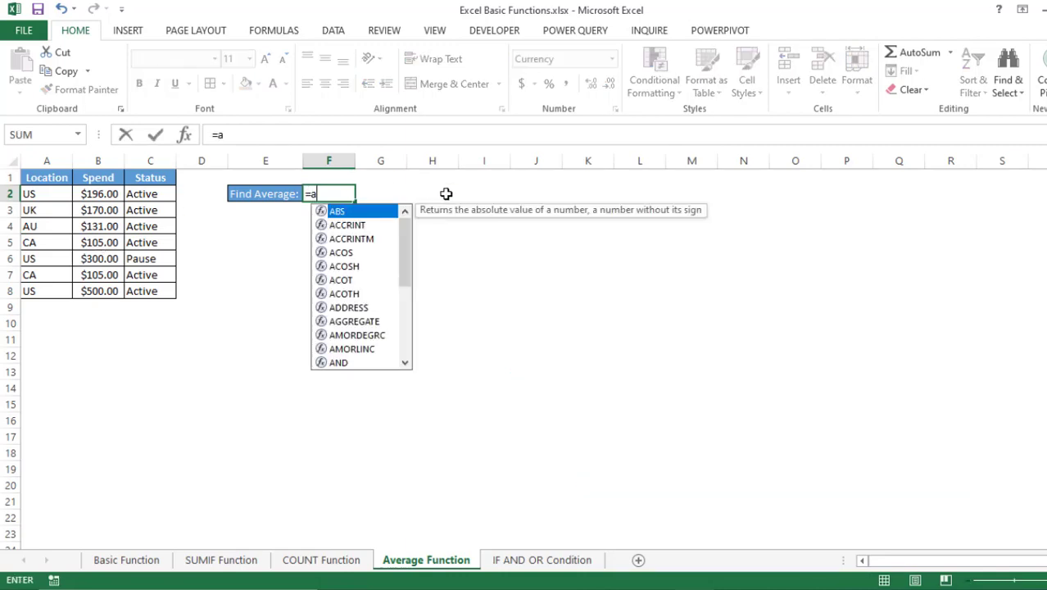
{"action": "type", "text": "ver"}
{"action": "key", "text": "Tab"}
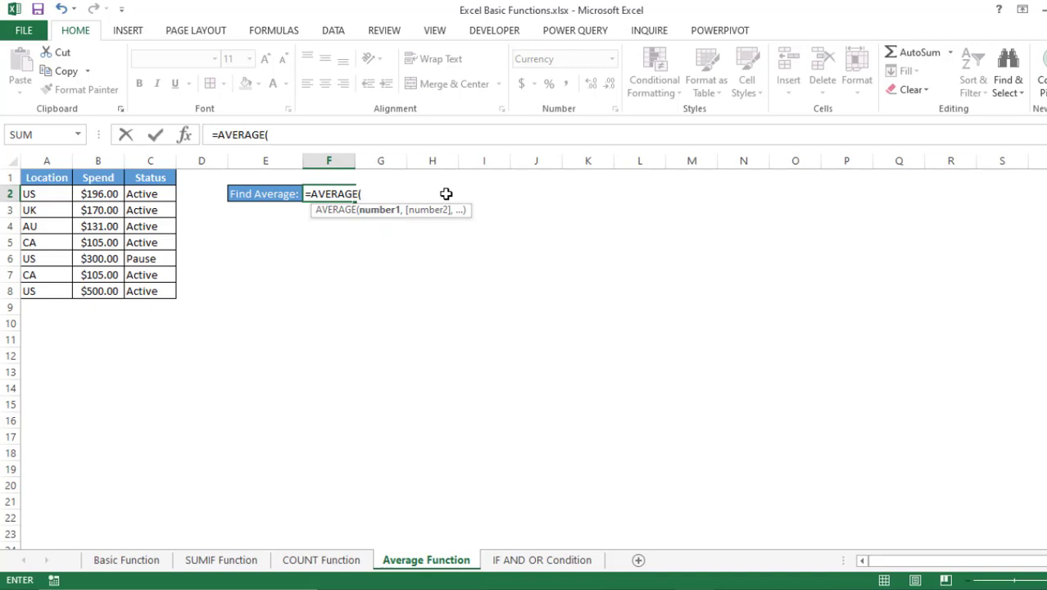
{"action": "left_click_drag", "start_coordinate": [105, 194], "coordinate": [102, 289]}
{"action": "type", "text": ")"}
{"action": "key", "text": "Return"}
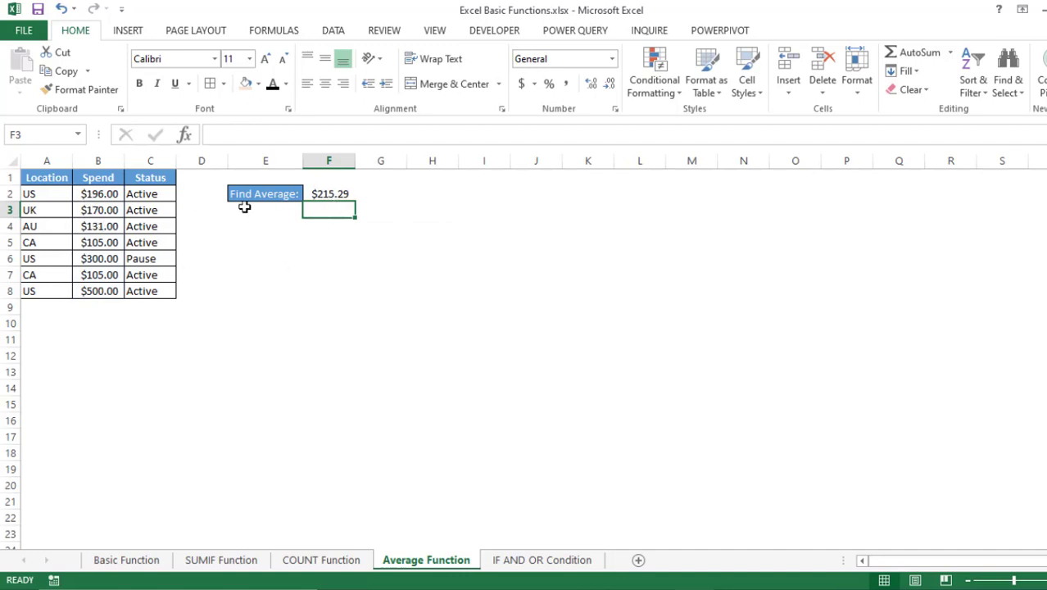
- Check the AVERAGE formula in F2 against the summary average of the selected spend cells B2:B8
{"action": "left_click", "coordinate": [108, 191]}
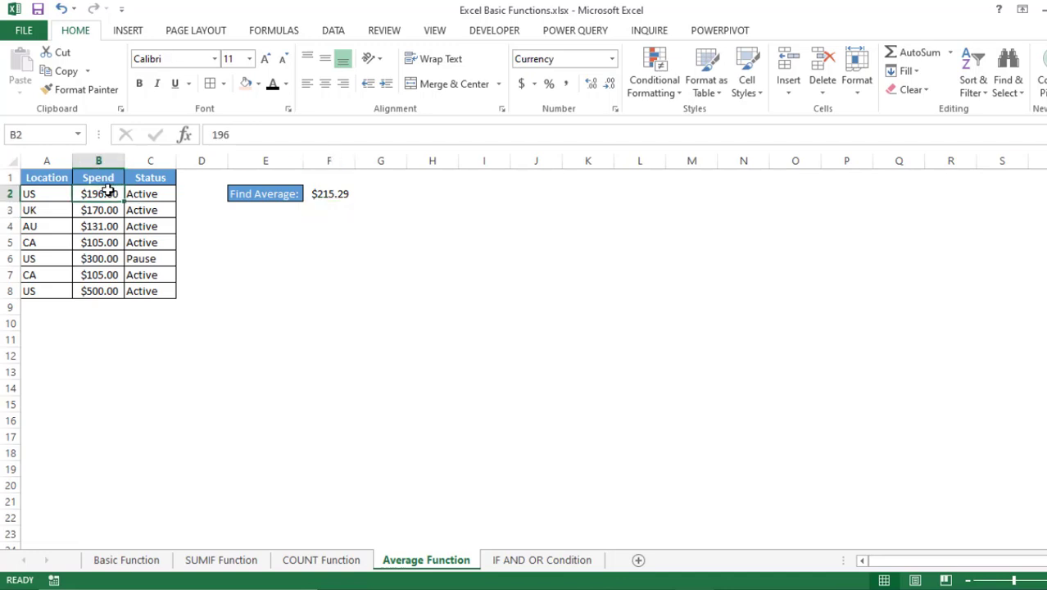
{"action": "key", "text": "ctrl+shift+Down"}
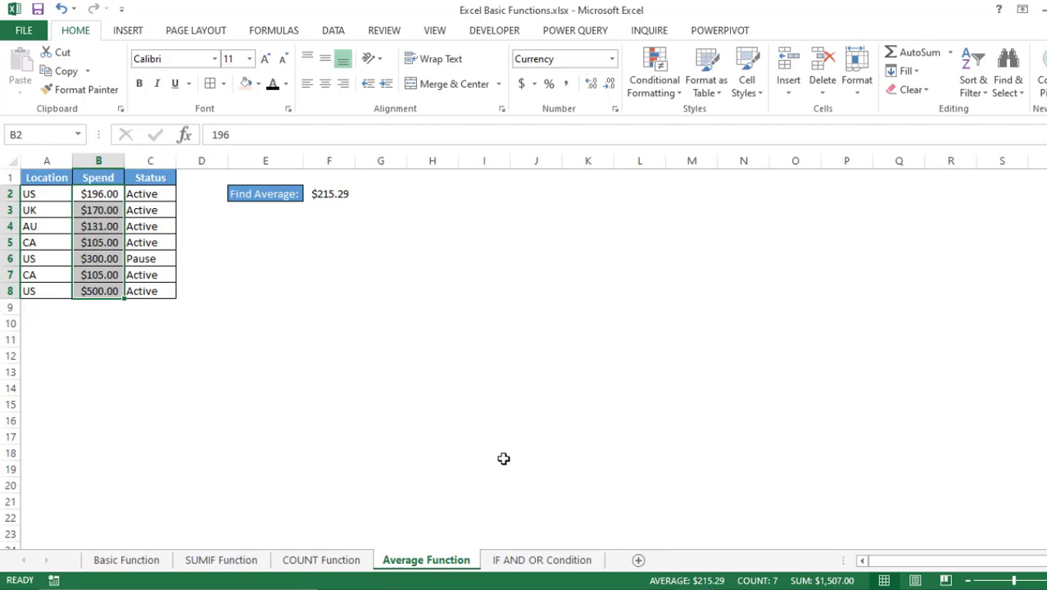
{"action": "left_click", "coordinate": [326, 192]}
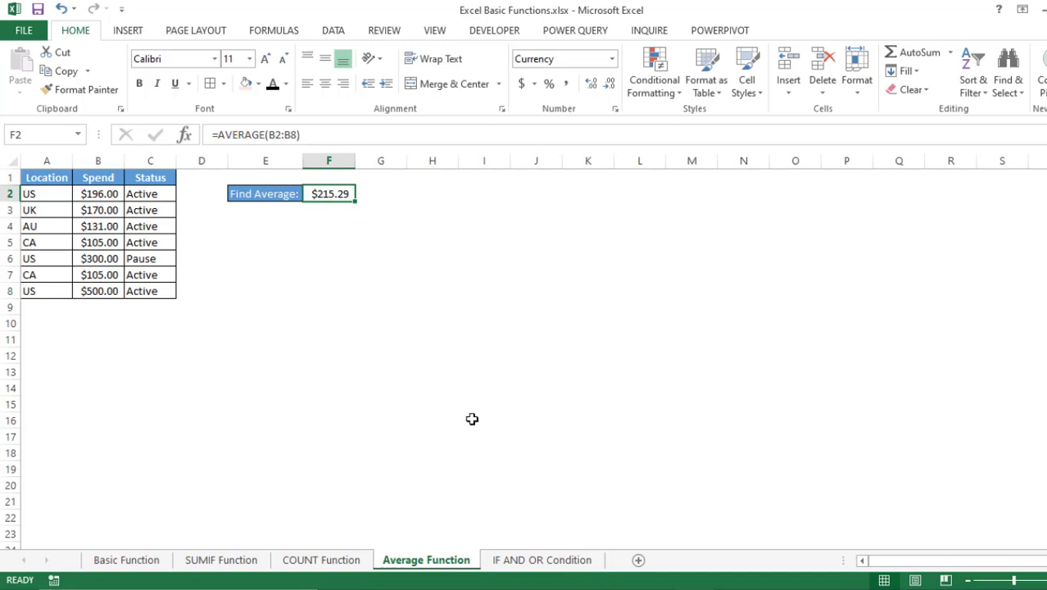
- Open the IF AND OR Condition sheet and go through the first empty result cells D2, E2 and F2
{"action": "left_click", "coordinate": [547, 566]}
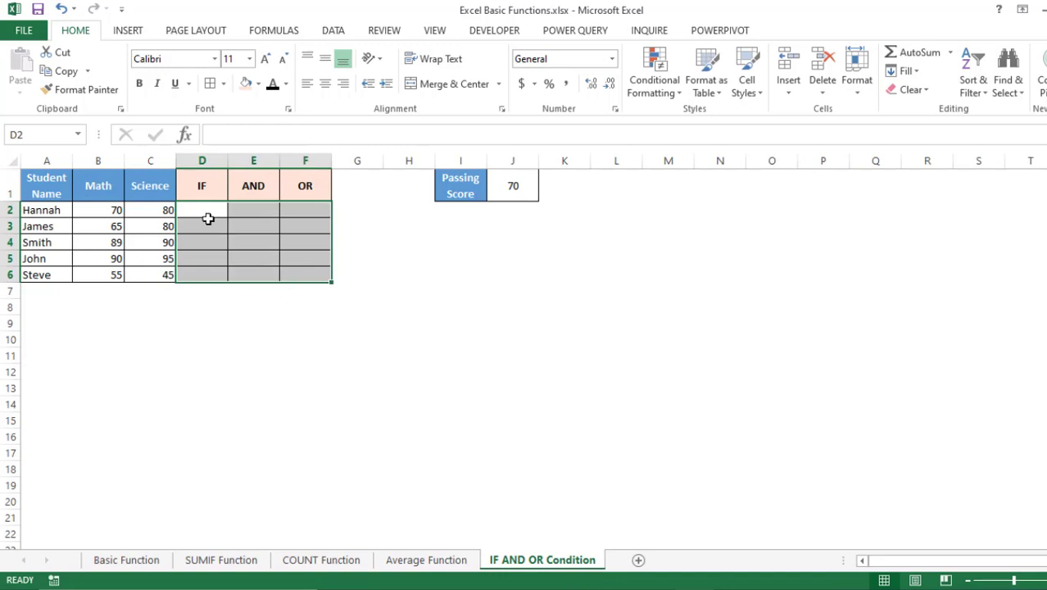
{"action": "left_click", "coordinate": [208, 219]}
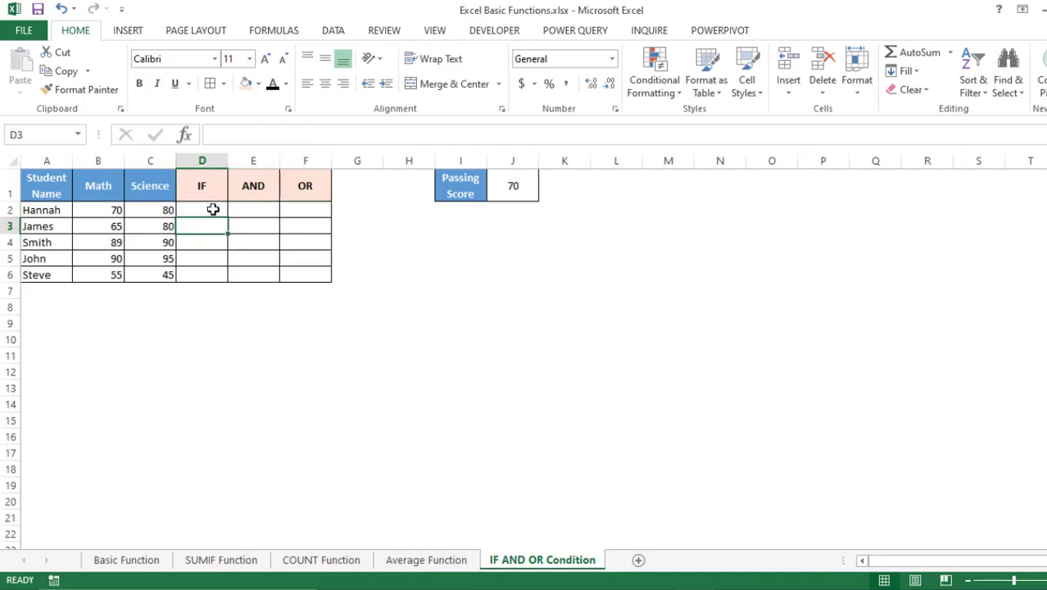
{"action": "left_click", "coordinate": [212, 210]}
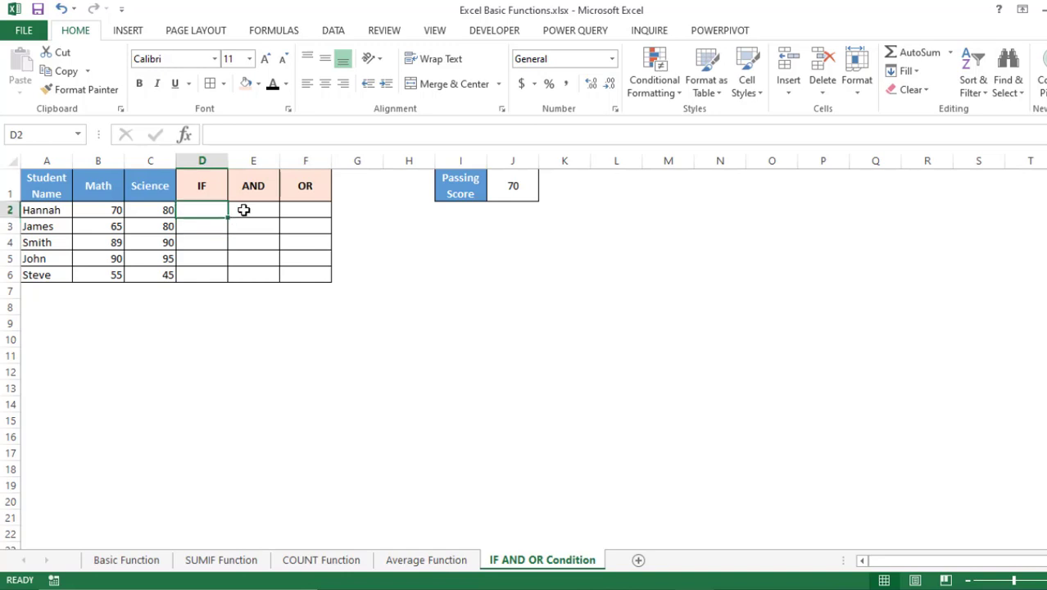
{"action": "left_click", "coordinate": [243, 209]}
{"action": "left_click", "coordinate": [296, 209]}
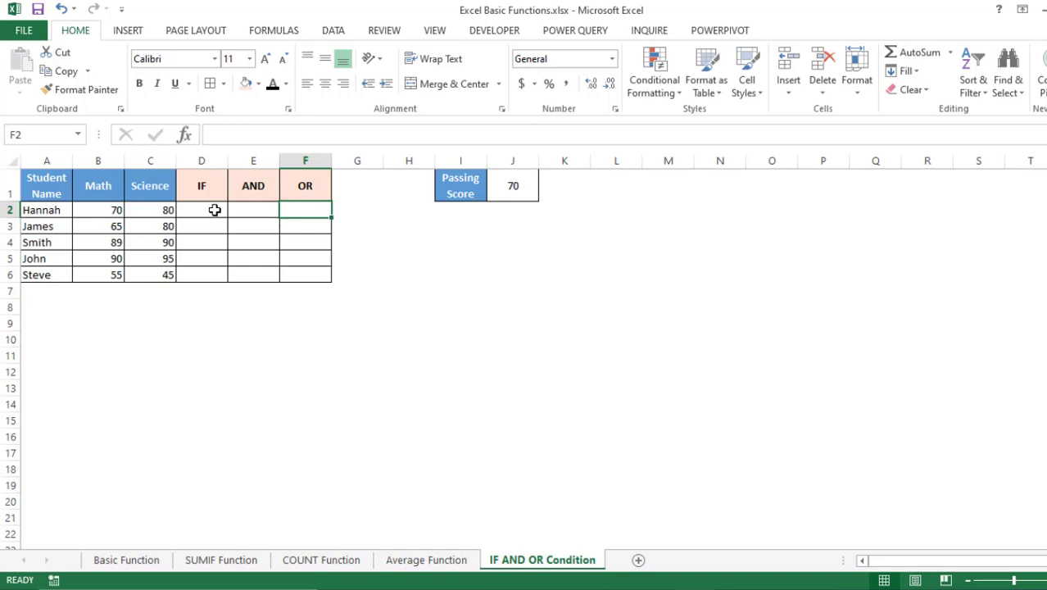
- Enter =IF(B2>=$J$1,"Pass","Fail") in D2 to grade the Math score against the passing score
{"action": "left_click", "coordinate": [214, 210]}
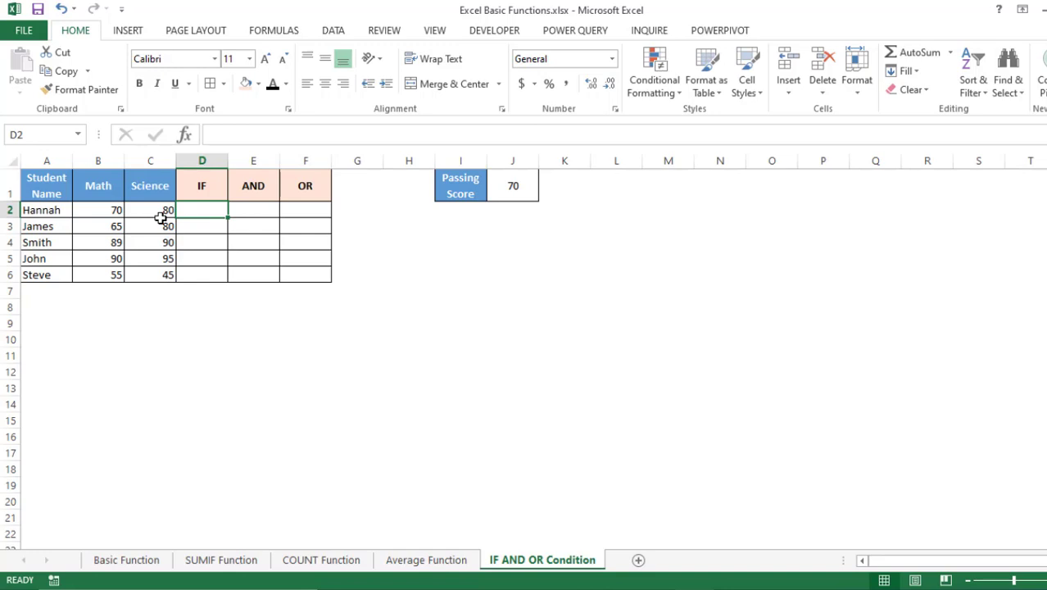
{"action": "type", "text": "=i"}
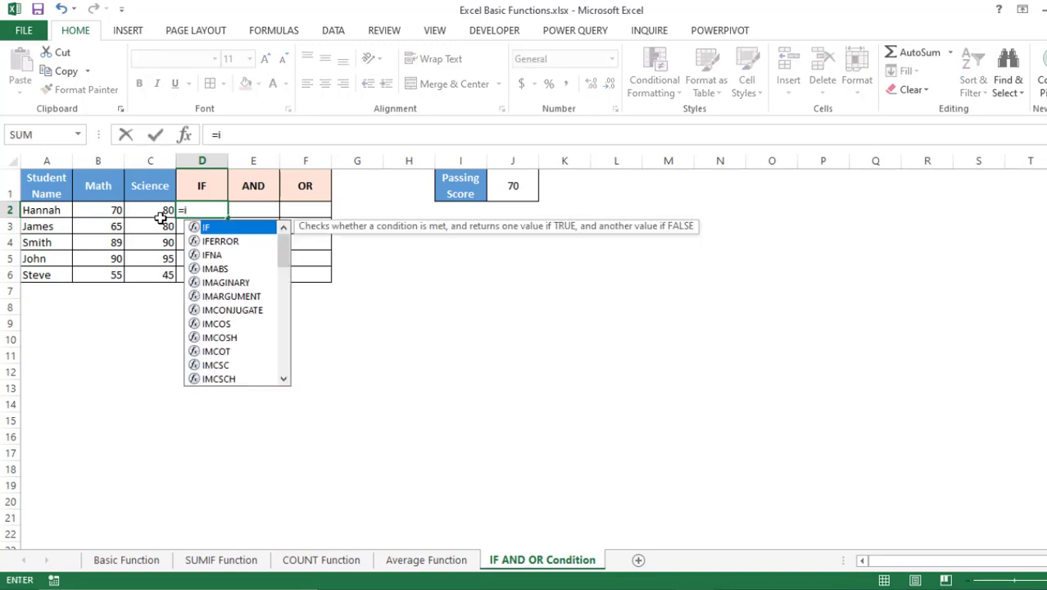
{"action": "key", "text": "Tab"}
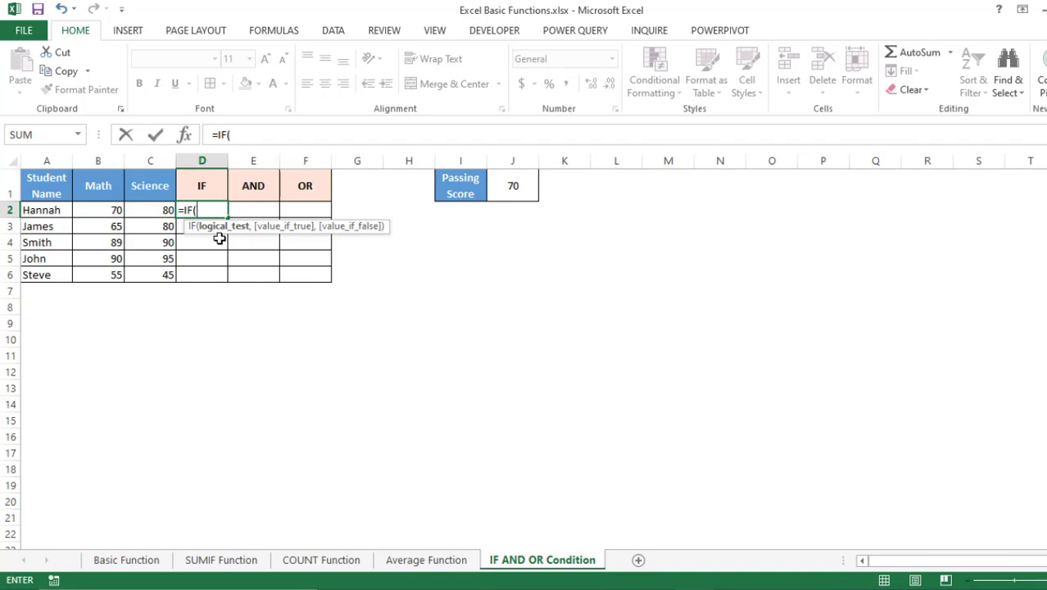
{"action": "left_click", "coordinate": [105, 212]}
{"action": "type", "text": ">"}
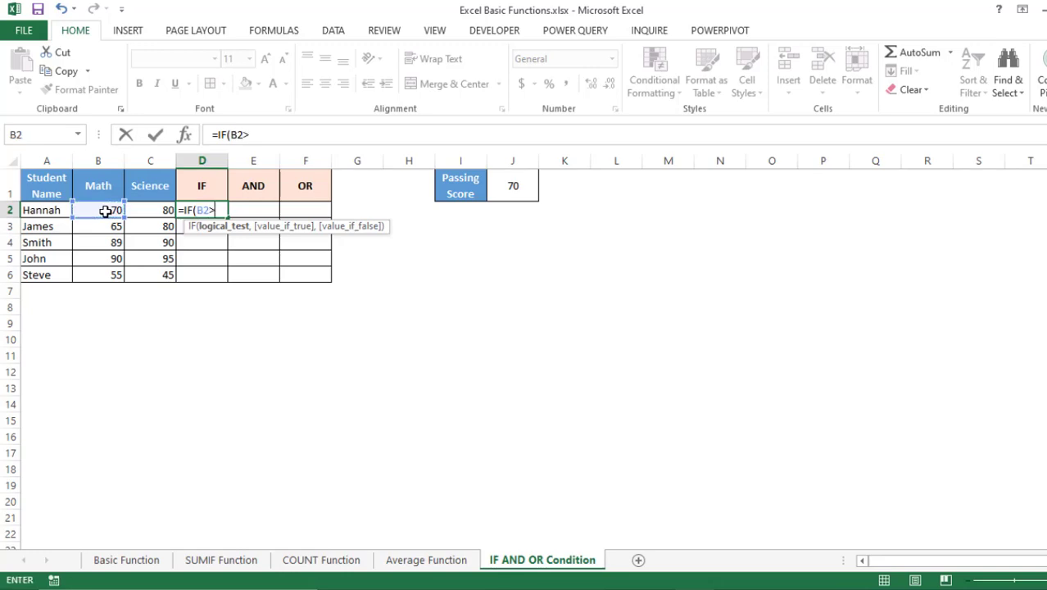
{"action": "type", "text": "="}
{"action": "left_click", "coordinate": [513, 187]}
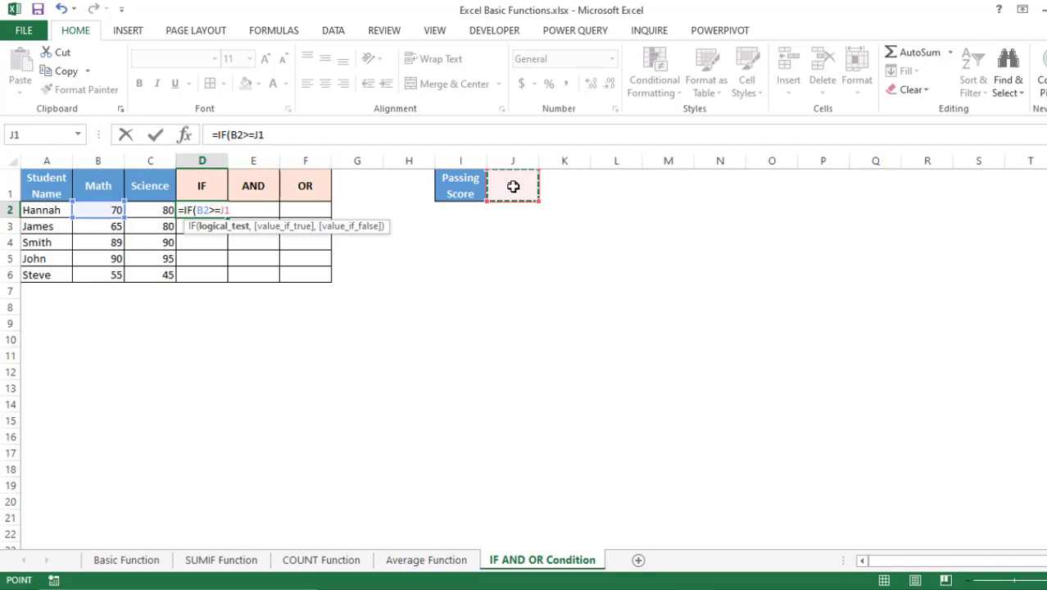
{"action": "key", "text": "F4"}
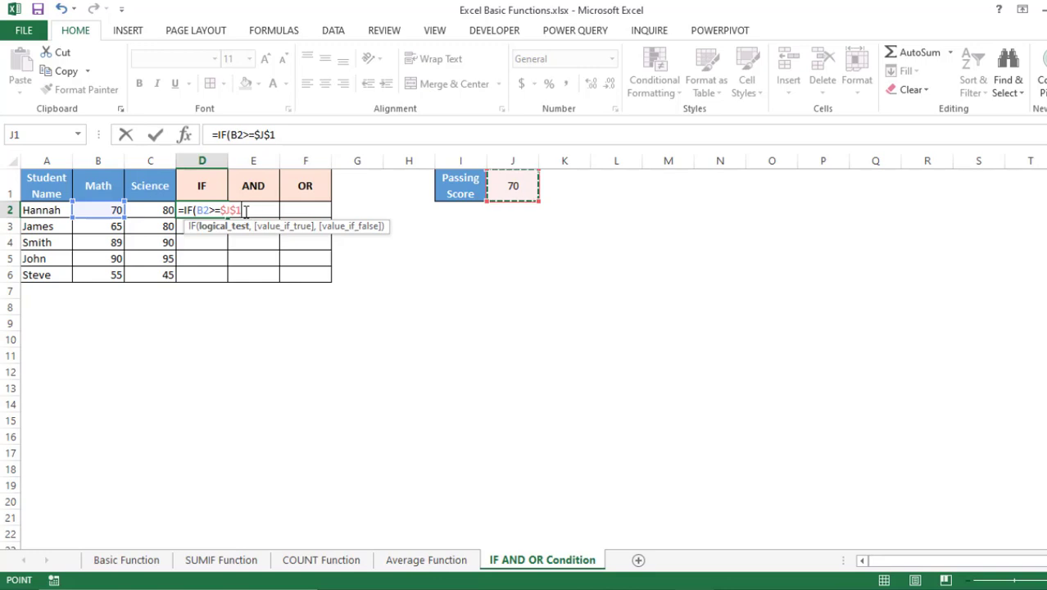
{"action": "type", "text": ","}
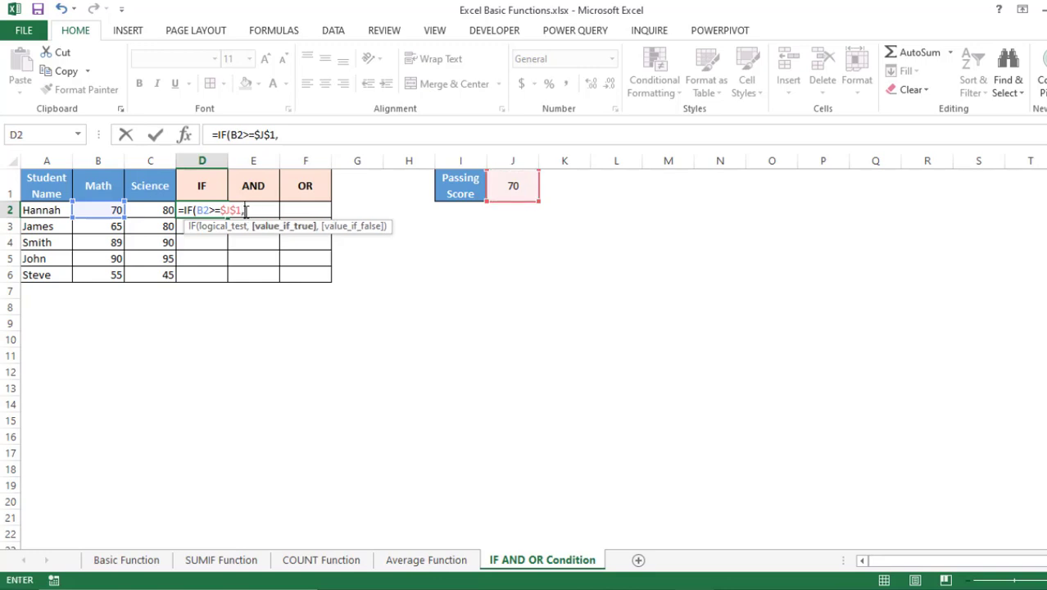
{"action": "type", "text": "\"Pass\",\"F"}
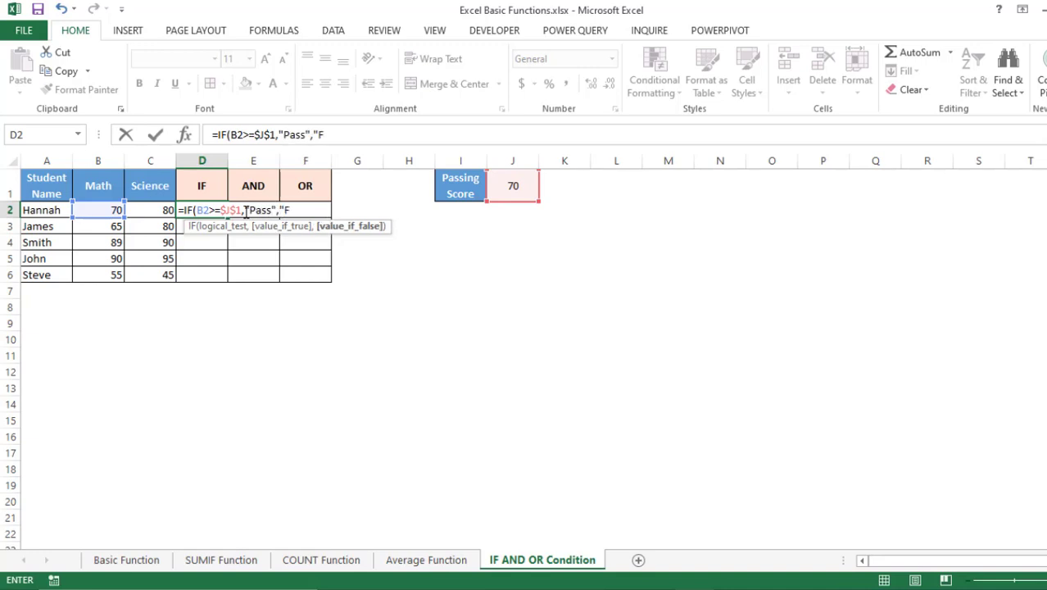
{"action": "type", "text": "ail\""}
{"action": "key", "text": "Return"}
- Fill the IF formula from D2 down to D6 and inspect the copied formula in D3
{"action": "left_click", "coordinate": [220, 208]}
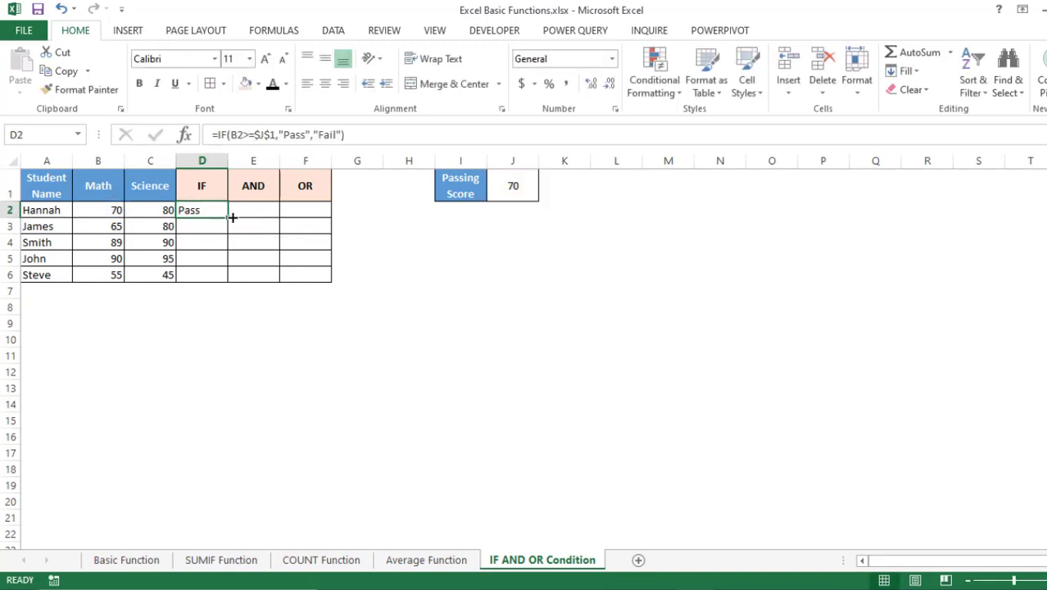
{"action": "left_click_drag", "start_coordinate": [230, 217], "coordinate": [219, 282]}
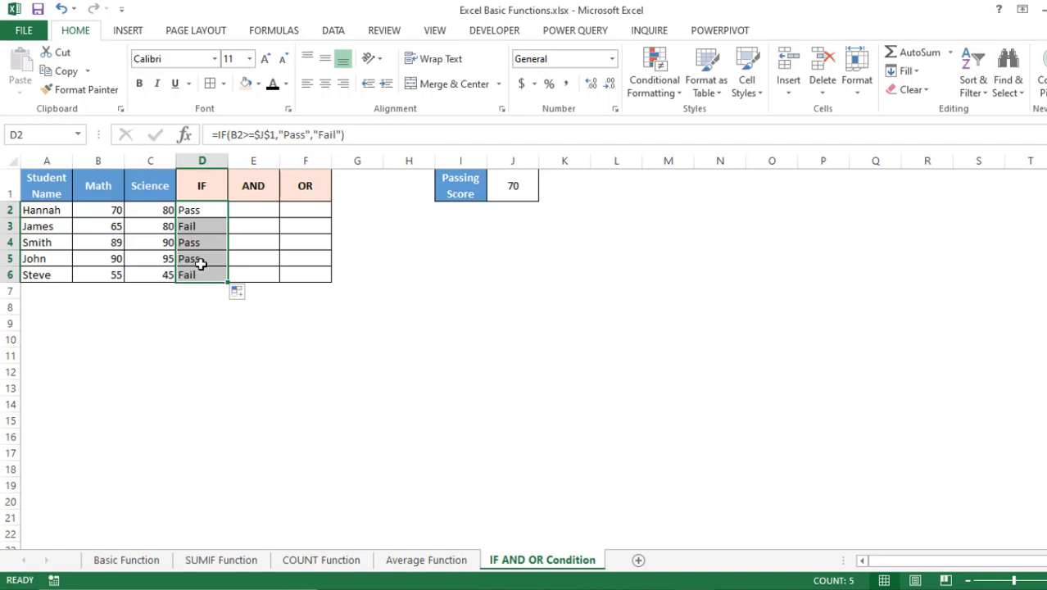
{"action": "left_click", "coordinate": [105, 226]}
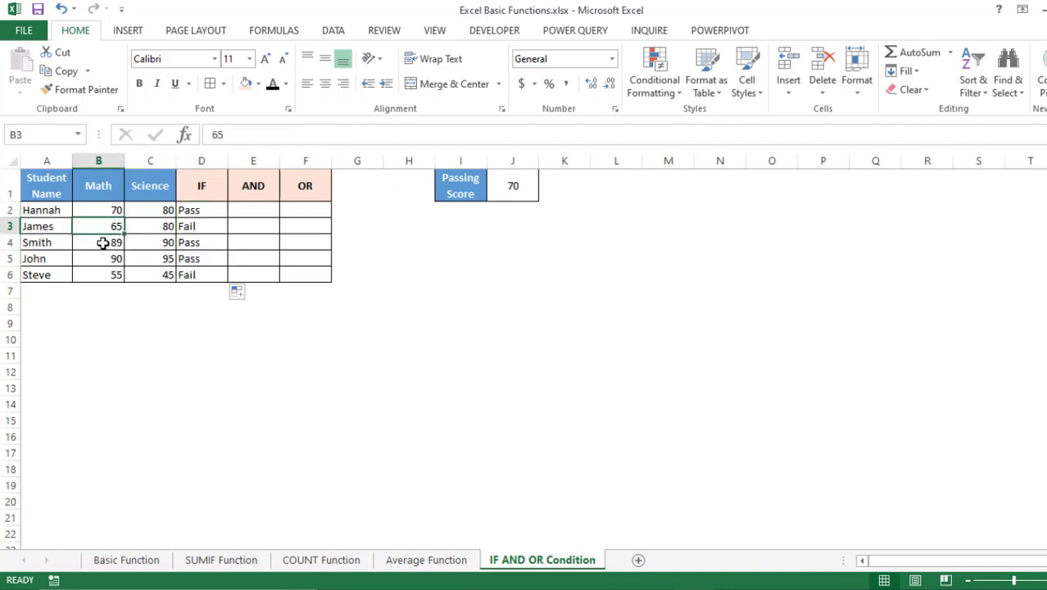
{"action": "left_click", "coordinate": [198, 229]}
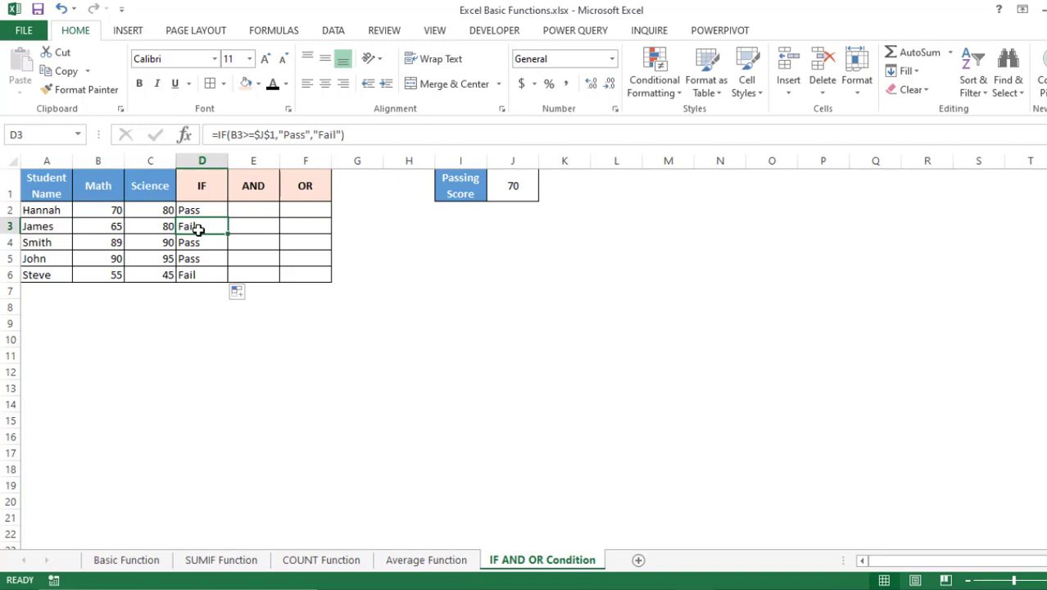
{"action": "left_click", "coordinate": [305, 134]}
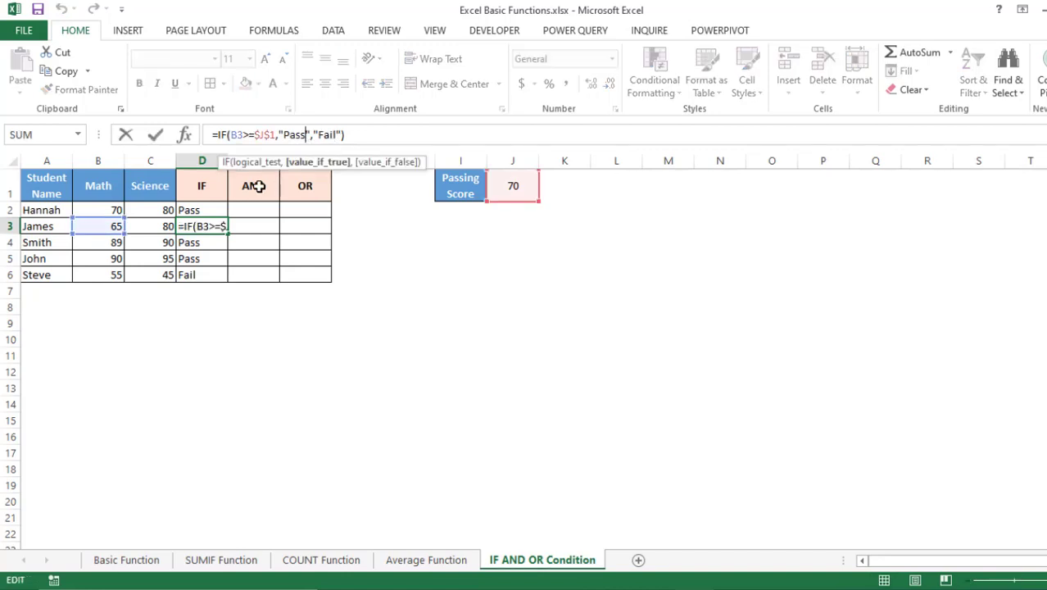
{"action": "key", "text": "ctrl+Return"}
- Replace Pass with empty text in the D2 formula so that it reads =IF(B2>=$J$1,"","Fail")
{"action": "left_click", "coordinate": [191, 211]}
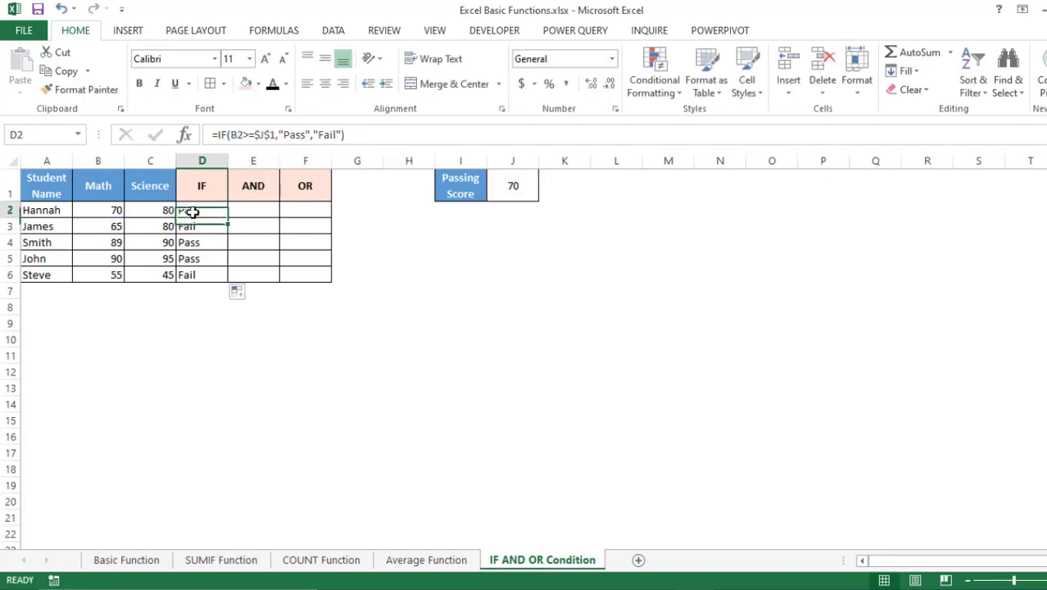
{"action": "left_click", "coordinate": [304, 134]}
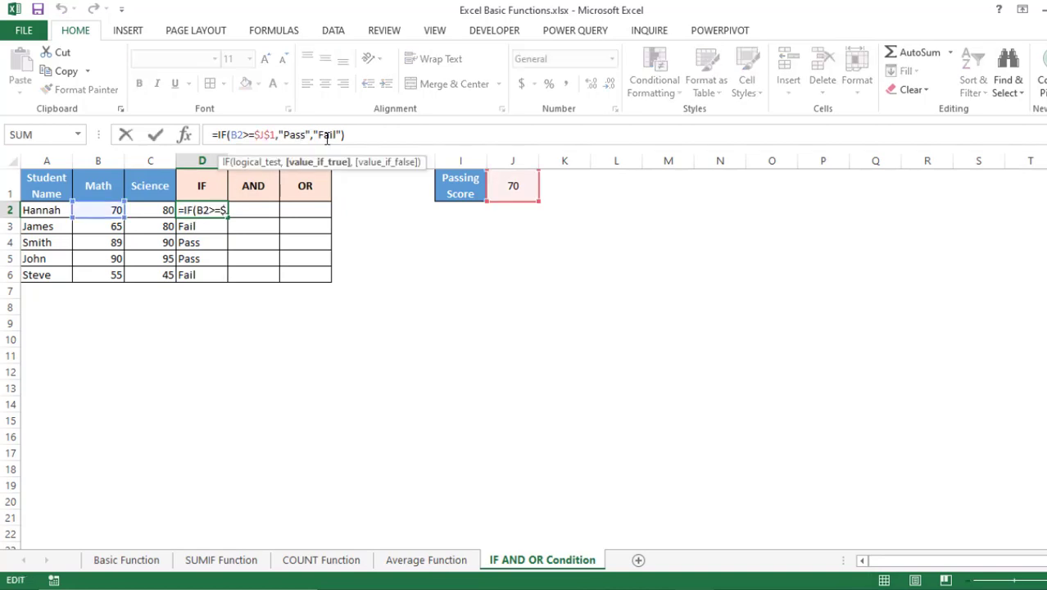
{"action": "key", "text": "BackSpace"}
{"action": "key", "text": "BackSpace"}
{"action": "key", "text": "BackSpace"}
{"action": "key", "text": "BackSpace"}
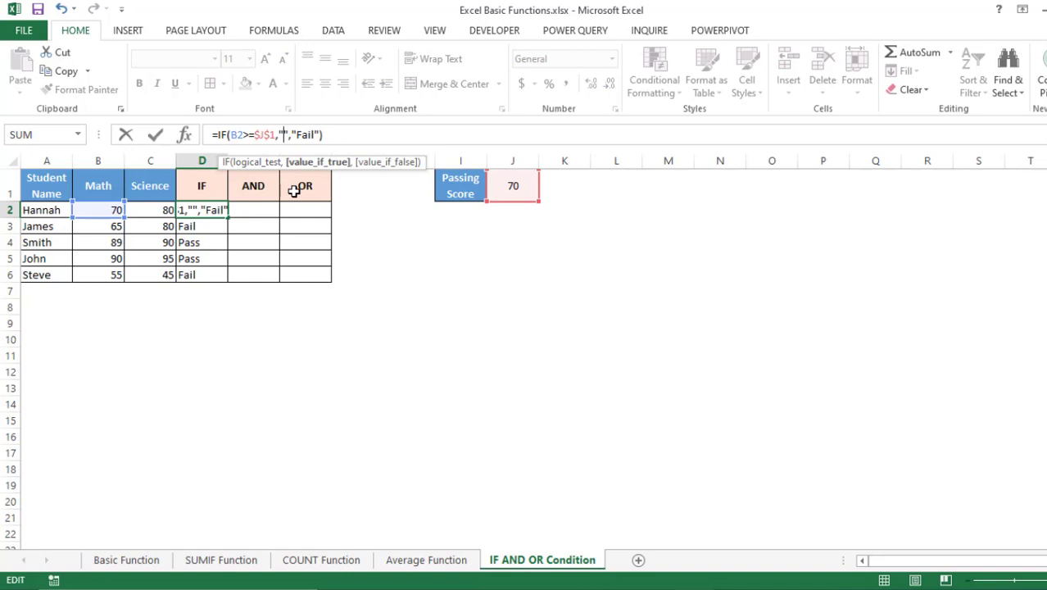
{"action": "key", "text": "Return"}
{"action": "key", "text": "Up"}
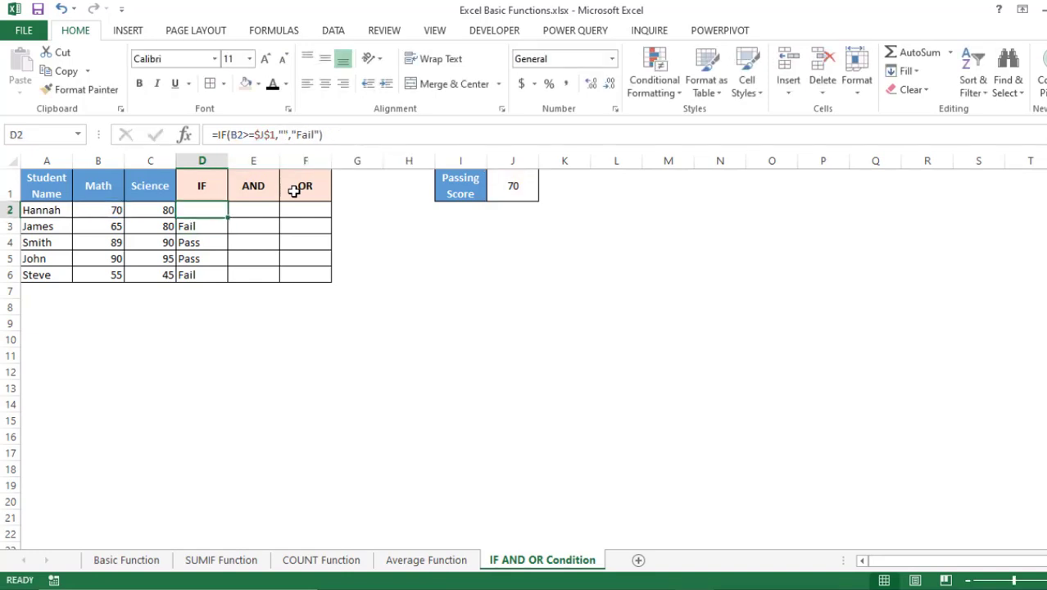
- Copy the edited IF formula from D2 down through D6 and check cells D3 and D4
{"action": "key", "text": "ctrl+shift+Down"}
{"action": "key", "text": "ctrl+d"}
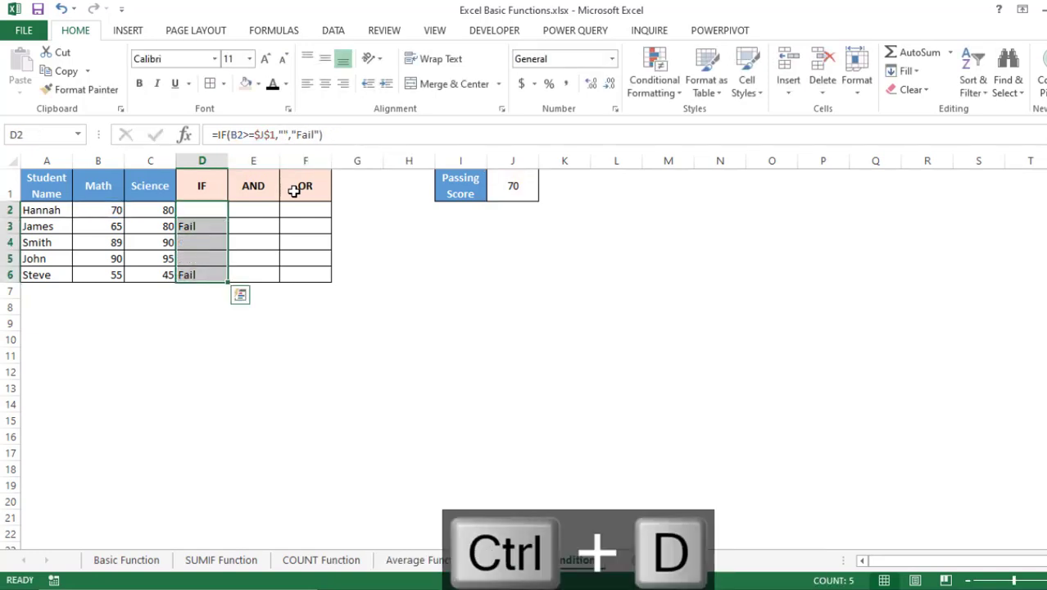
{"action": "key", "text": "Down"}
{"action": "key", "text": "Down"}
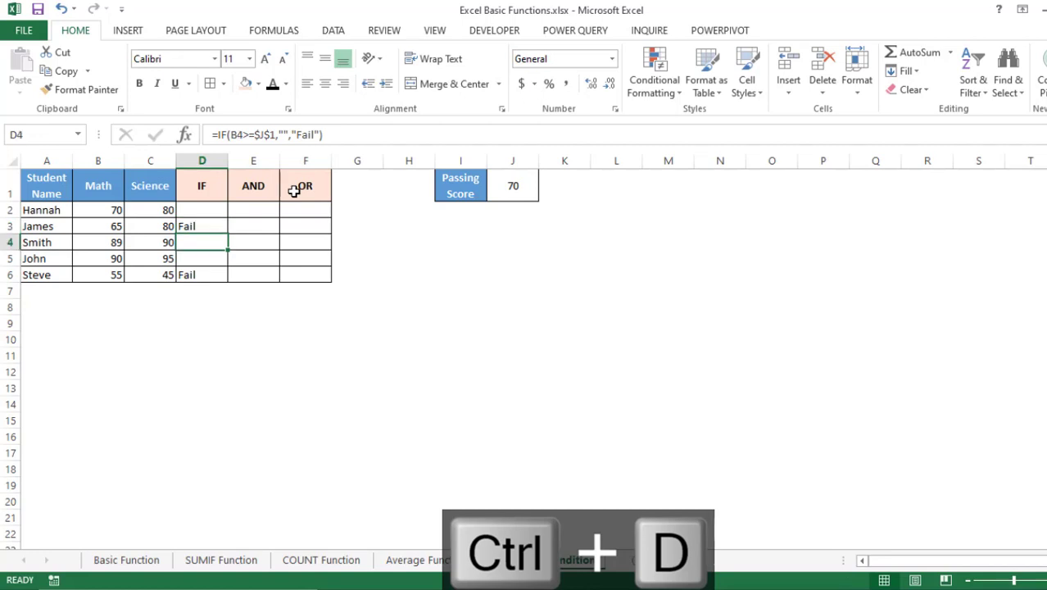
{"action": "key", "text": "Up"}
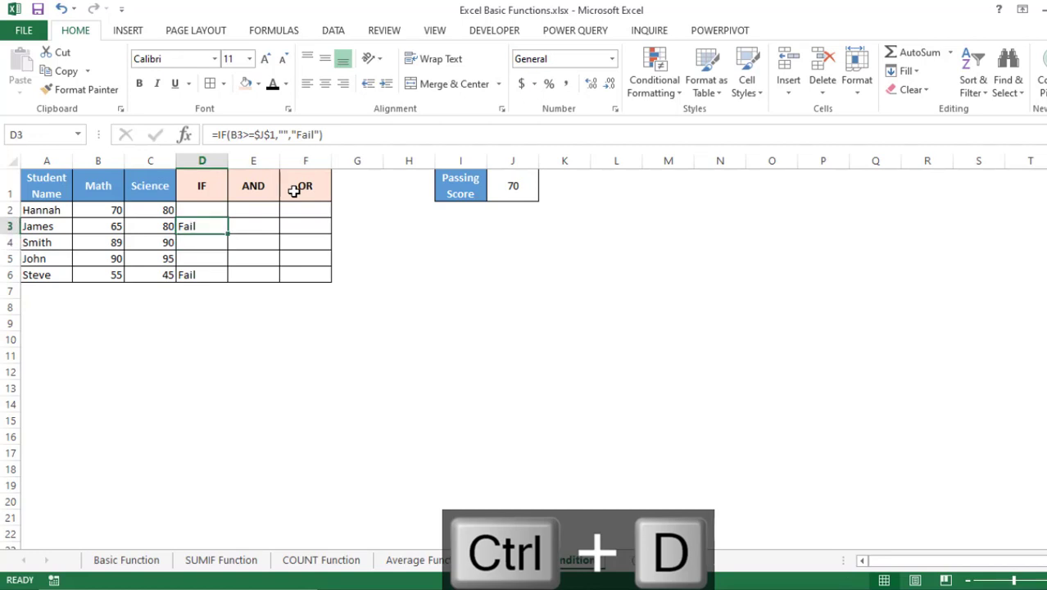
- Start an IF formula in E2 with an AND test whose first condition is B2>=$J$1, keeping the passing score reference absolute
{"action": "key", "text": "ctrl+Up"}
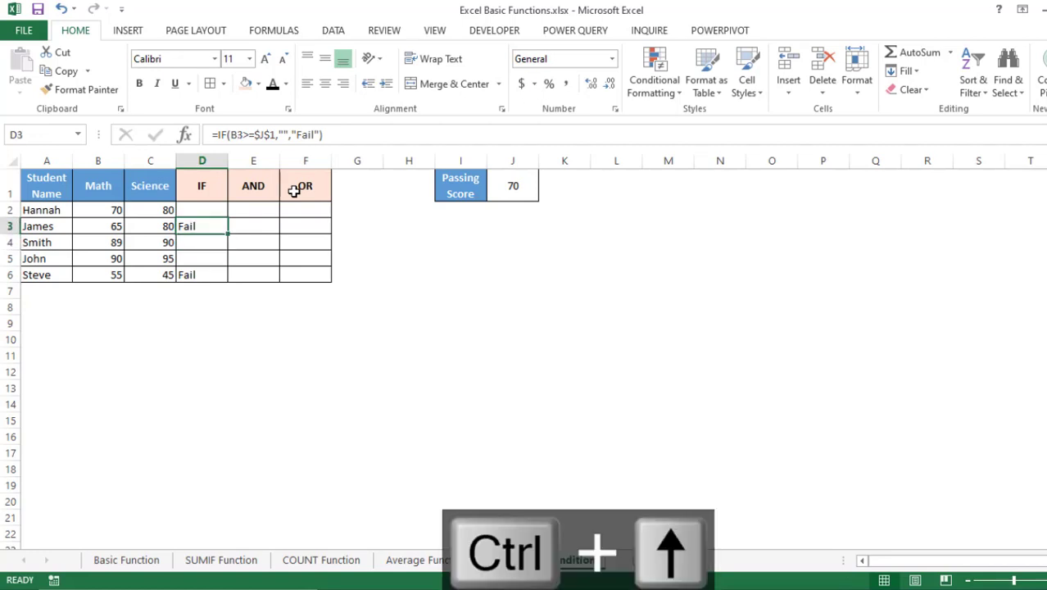
{"action": "key", "text": "Down"}
{"action": "key", "text": "Right"}
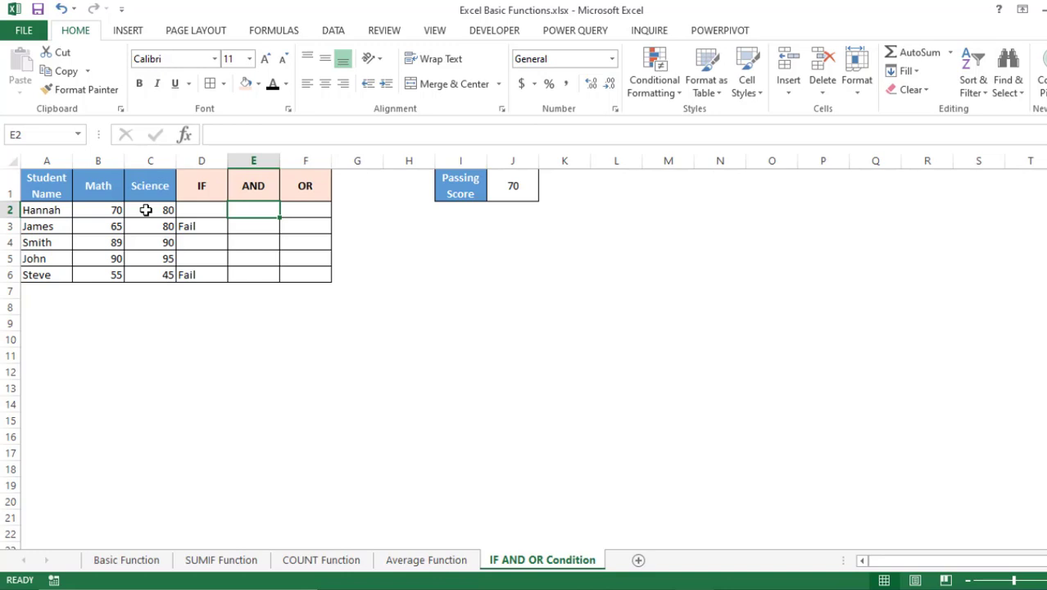
{"action": "type", "text": "="}
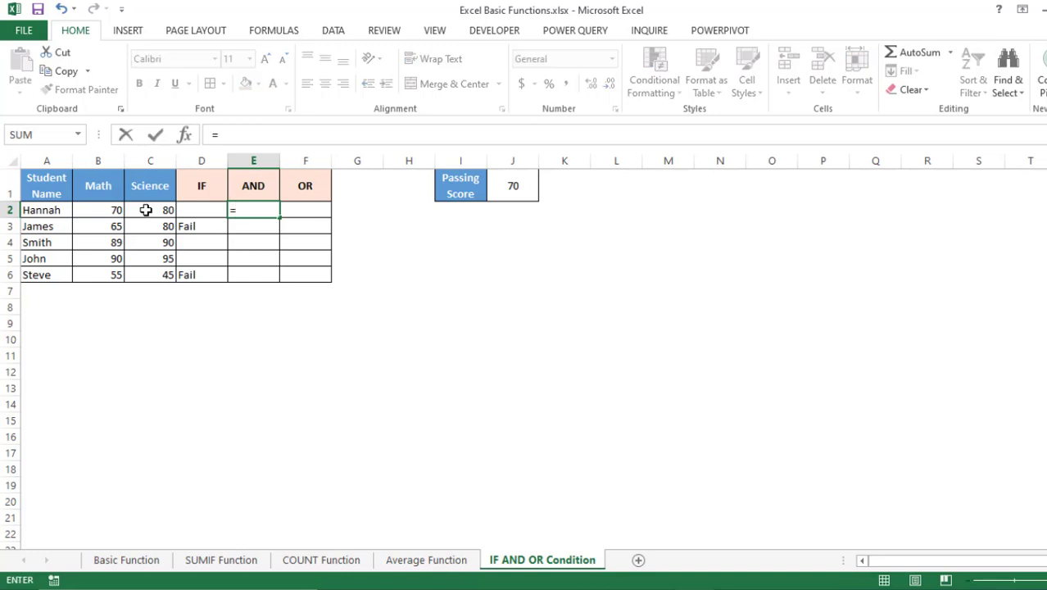
{"action": "type", "text": "IF("}
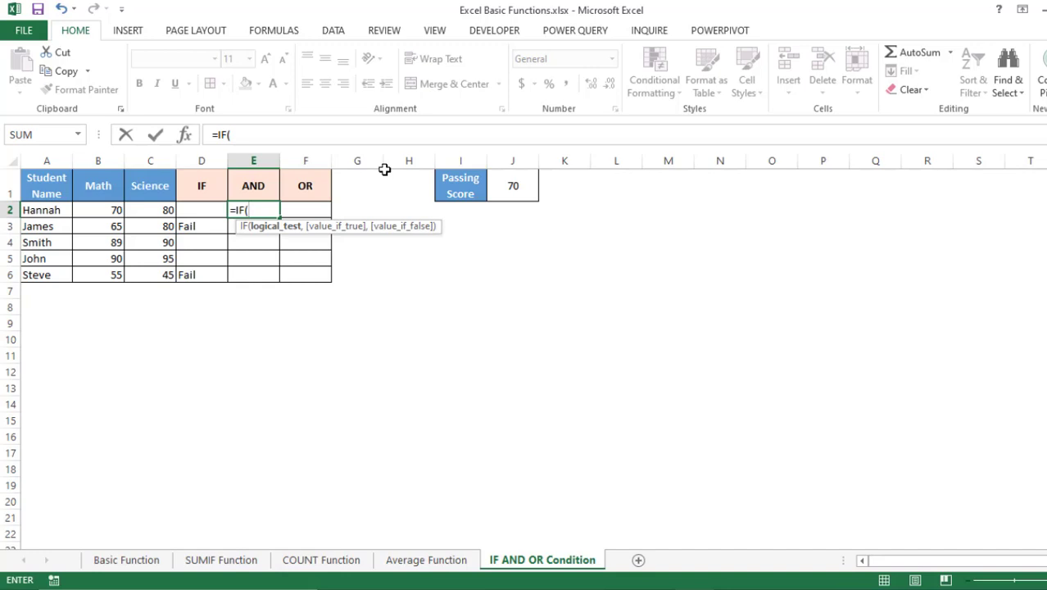
{"action": "type", "text": "and"}
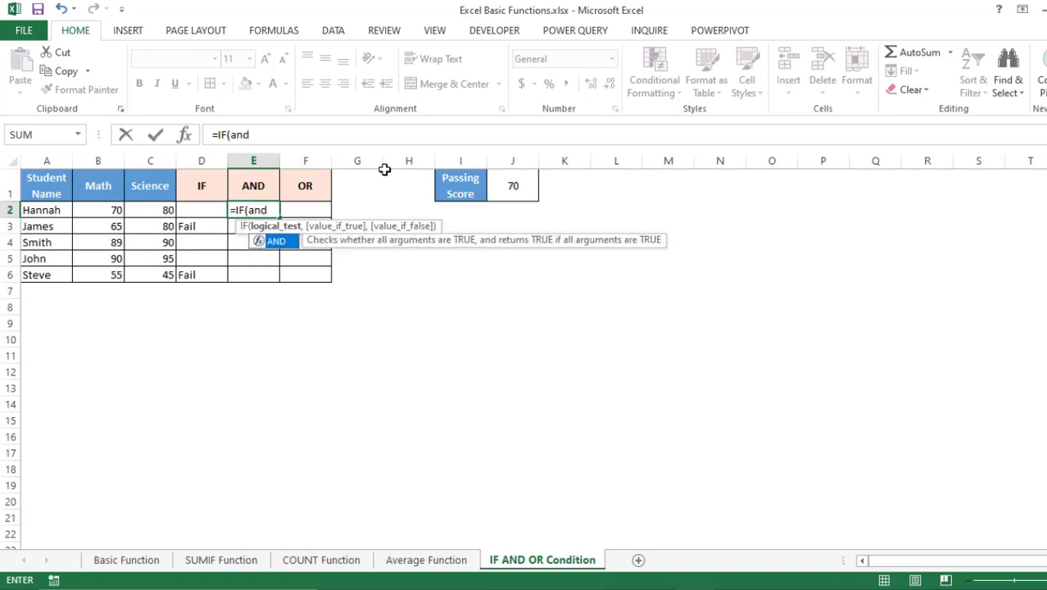
{"action": "key", "text": "Tab"}
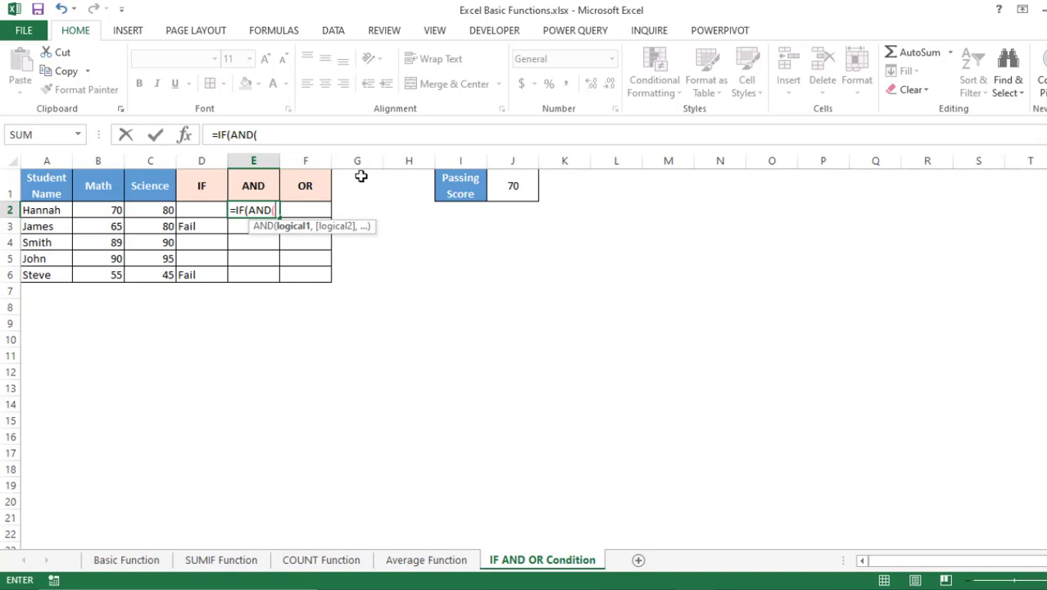
{"action": "left_click", "coordinate": [92, 209]}
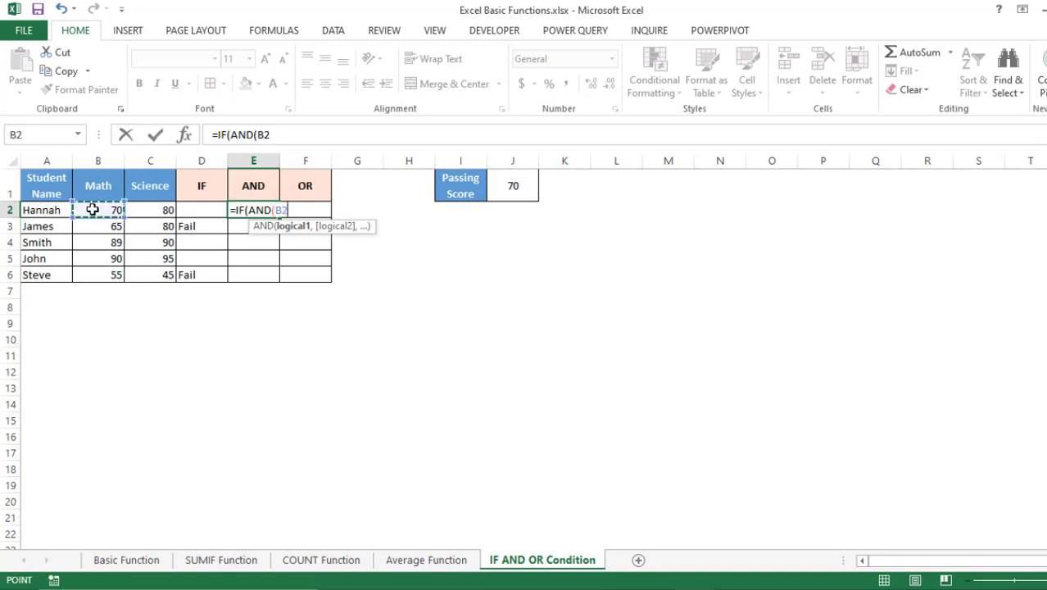
{"action": "type", "text": ">="}
{"action": "left_click", "coordinate": [505, 186]}
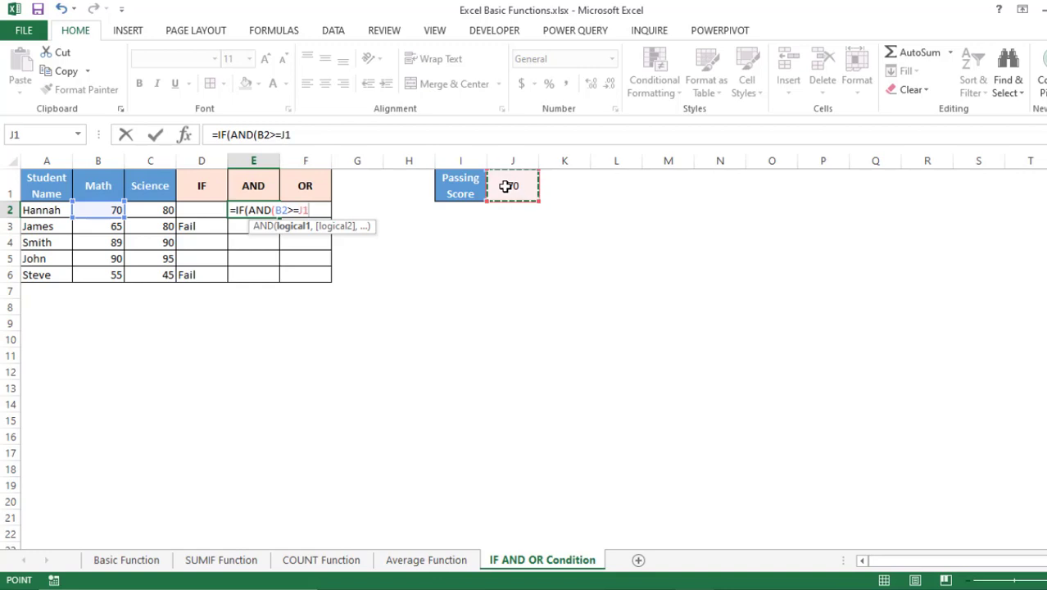
{"action": "key", "text": "F4"}
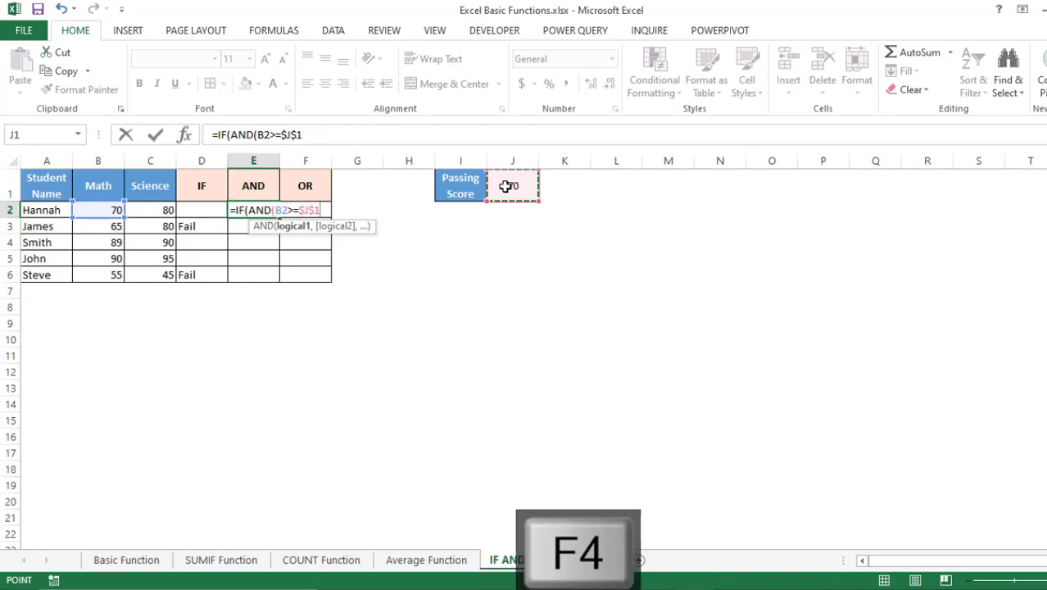
{"action": "type", "text": ","}
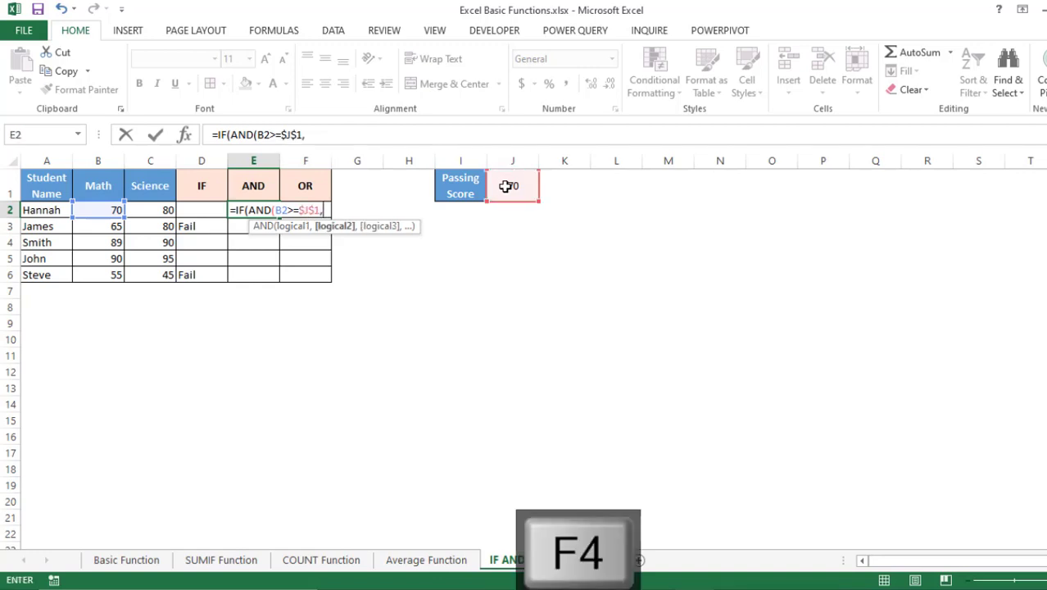
- Add the condition C2>=$J$1 and the results "Pass" and "Fail" to complete =IF(AND(B2>=$J$1,C2>=$J$1),"Pass","Fail") in E2
{"action": "left_click", "coordinate": [160, 211]}
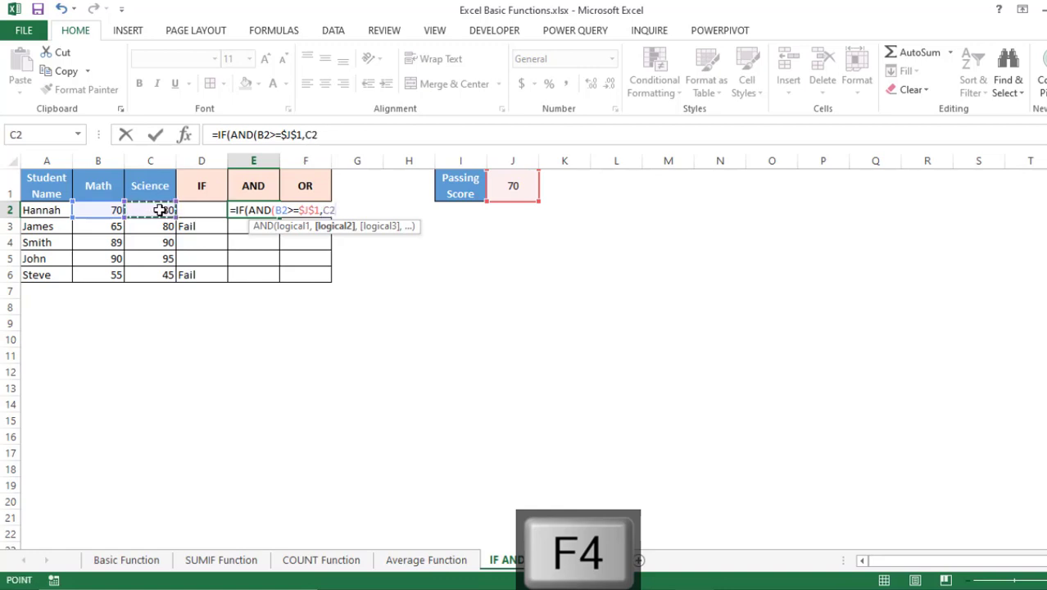
{"action": "type", "text": ">="}
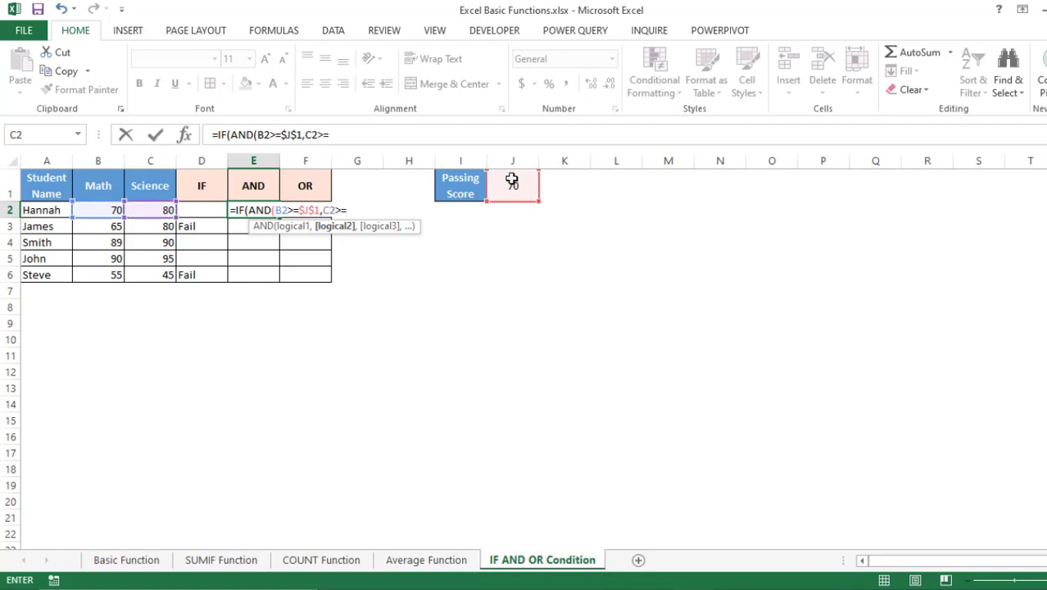
{"action": "left_click", "coordinate": [524, 184]}
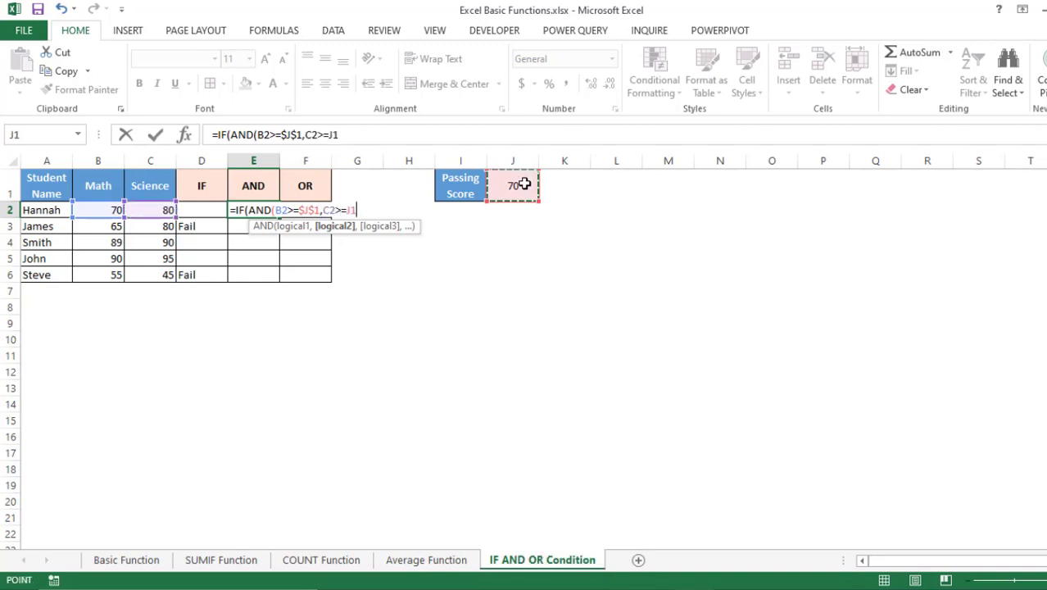
{"action": "key", "text": "F4"}
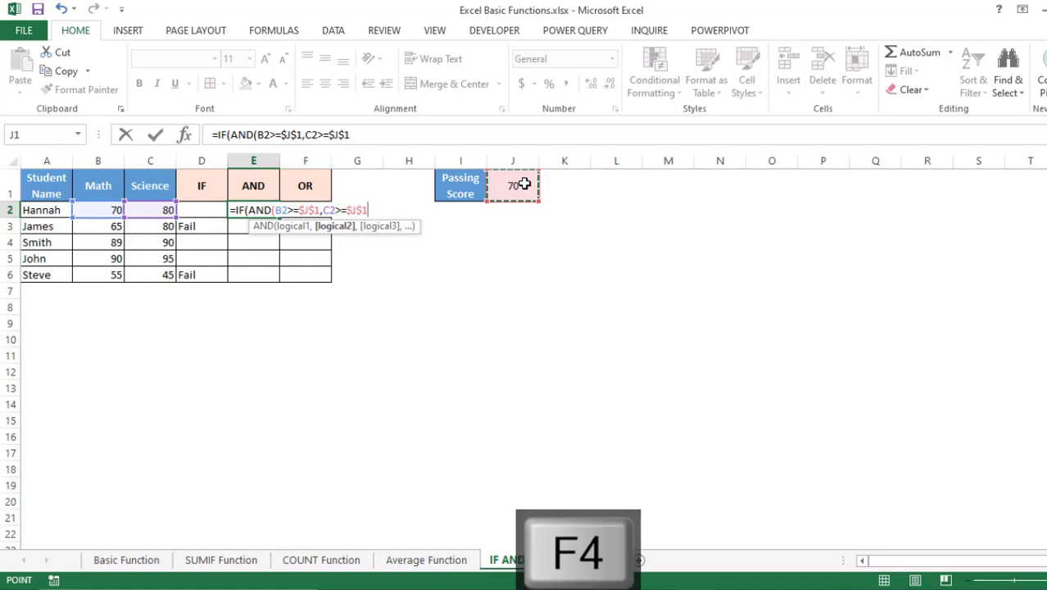
{"action": "type", "text": "),"}
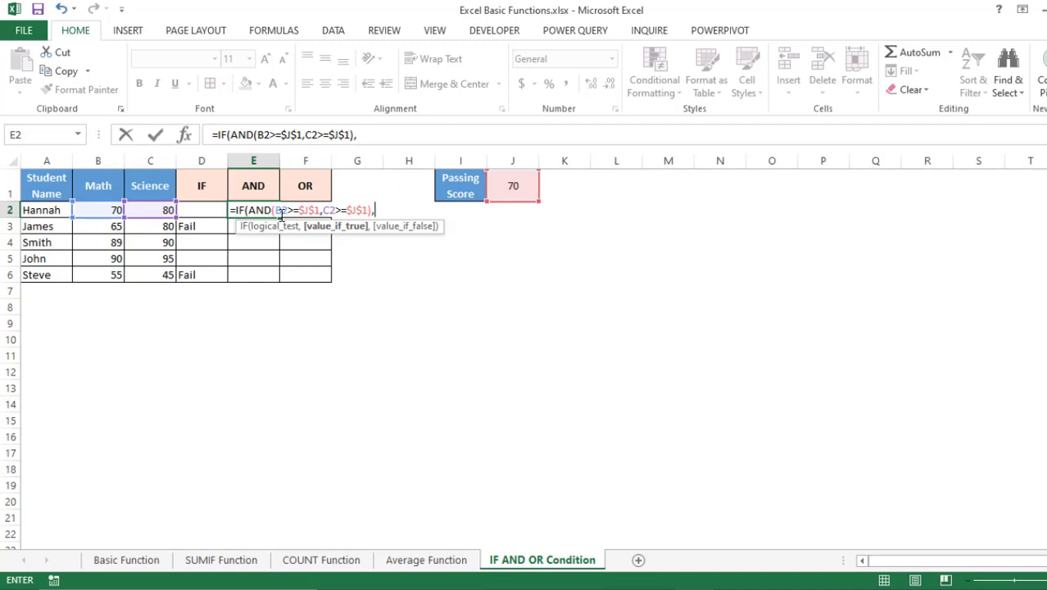
{"action": "type", "text": "\"Pass\","}
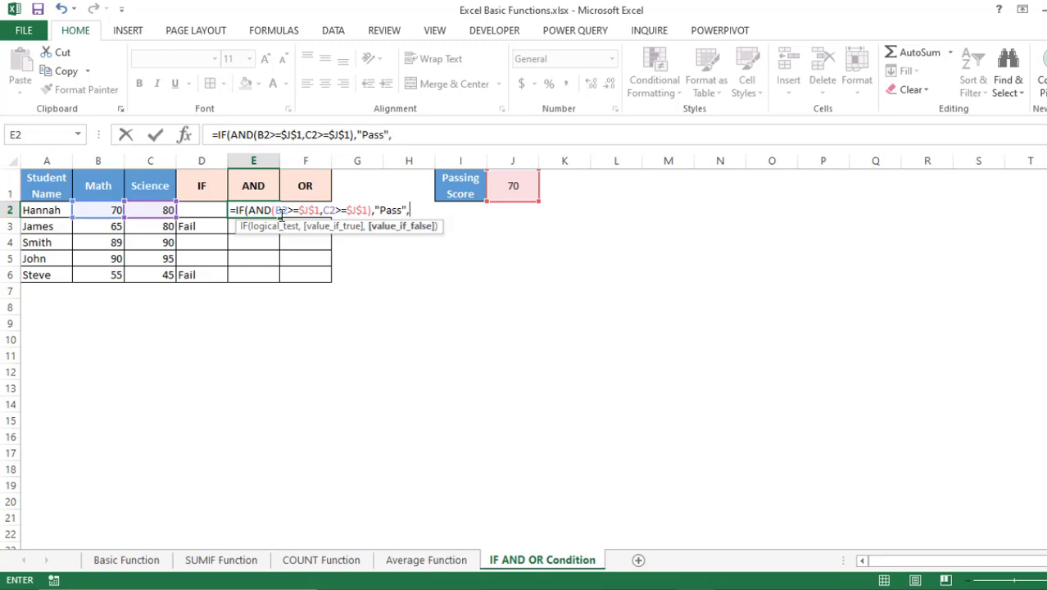
{"action": "type", "text": "\"Fail\")"}
{"action": "key", "text": "Return"}
- Fill the AND formula from E2 down to E6 and select row 3 to examine its result
{"action": "left_click_drag", "start_coordinate": [280, 215], "coordinate": [281, 215]}
{"action": "key", "text": "ctrl+d"}
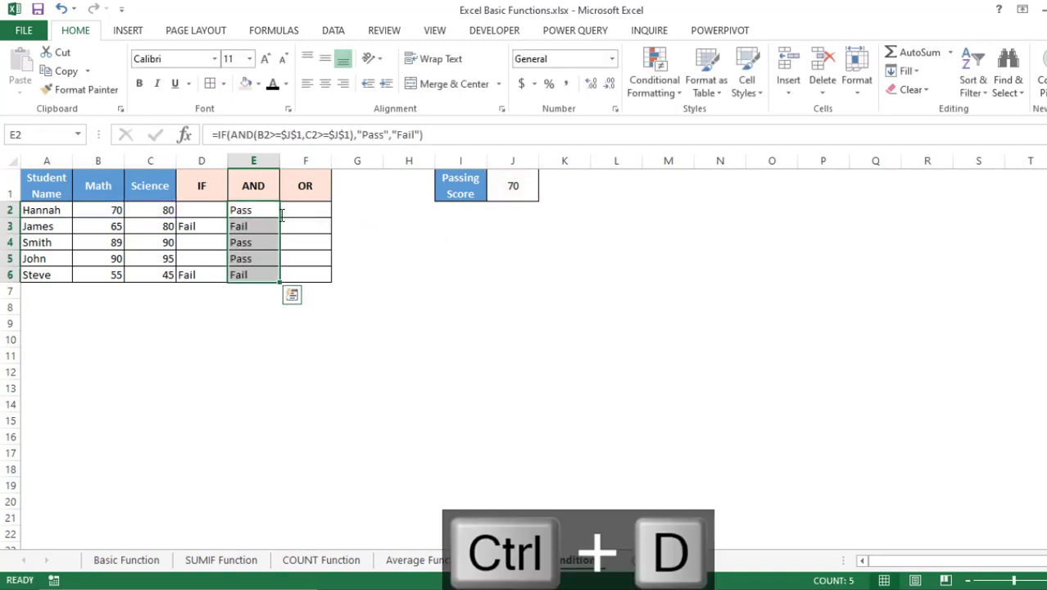
{"action": "key", "text": "Down"}
{"action": "key", "text": "shift+space"}
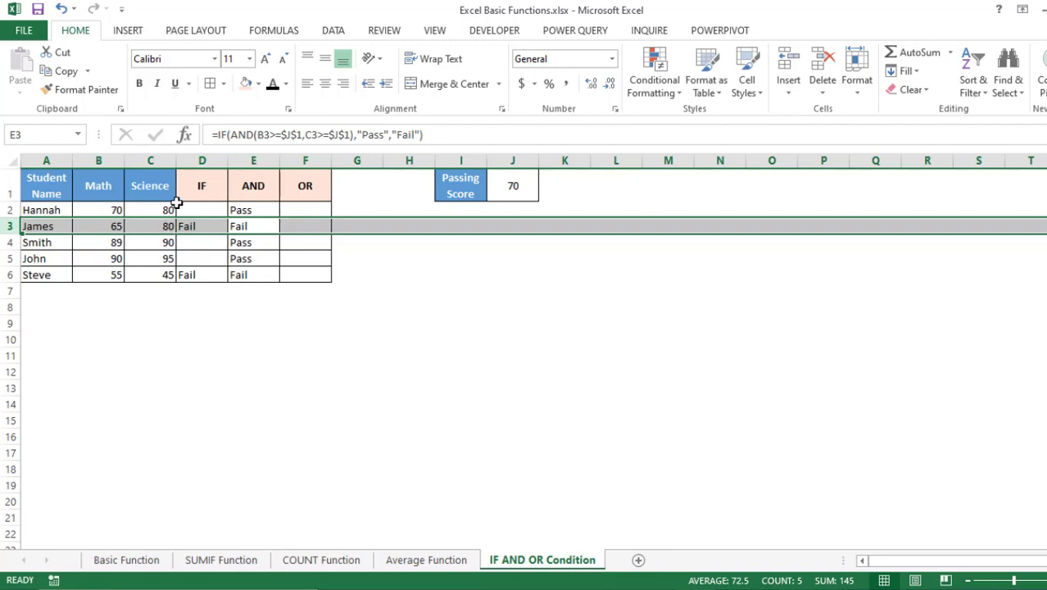
- Start an IF formula in F2 with an OR test whose first condition compares the Math score as B2>=$J$1
{"action": "left_click", "coordinate": [306, 209]}
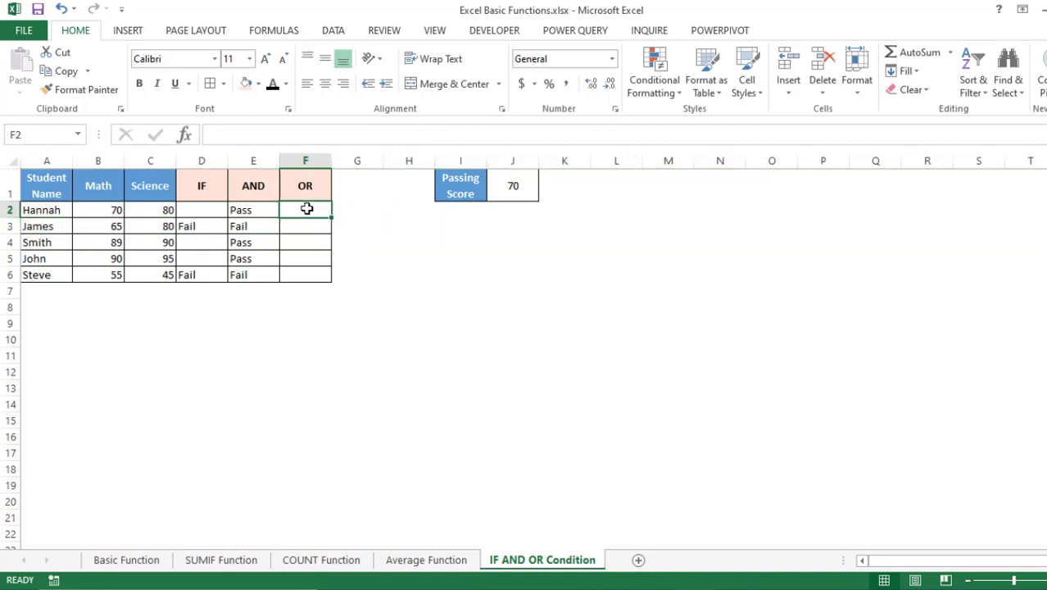
{"action": "type", "text": "=IF("}
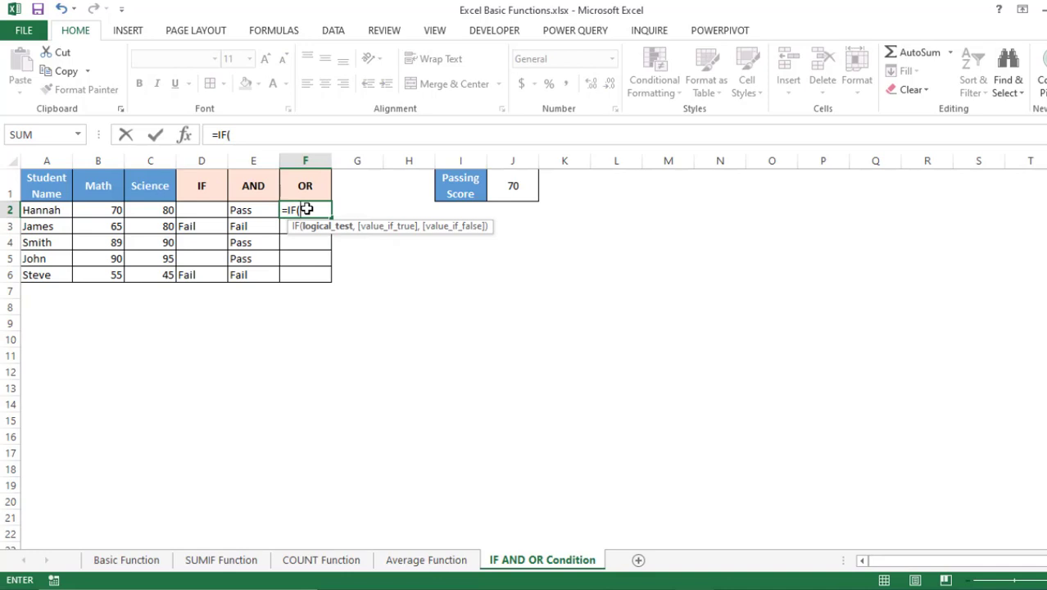
{"action": "type", "text": "OR("}
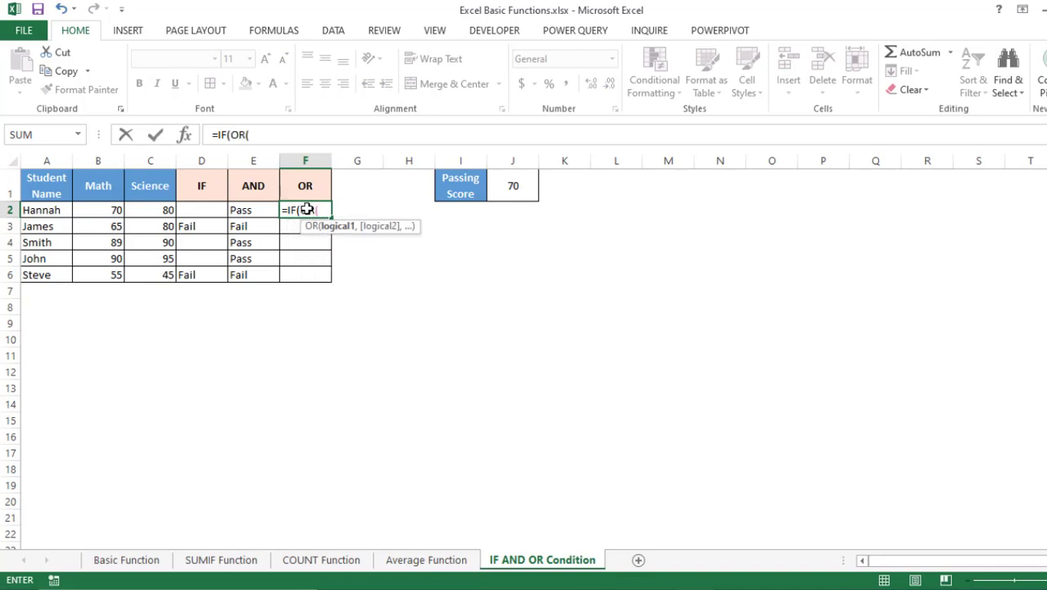
{"action": "left_click", "coordinate": [106, 211]}
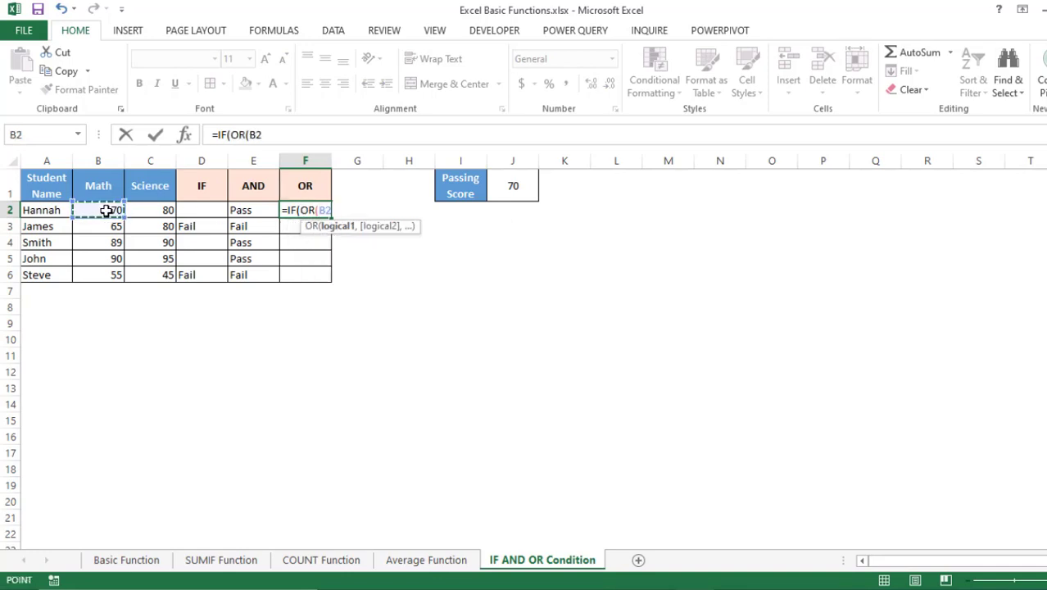
{"action": "type", "text": ">="}
{"action": "left_click", "coordinate": [511, 181]}
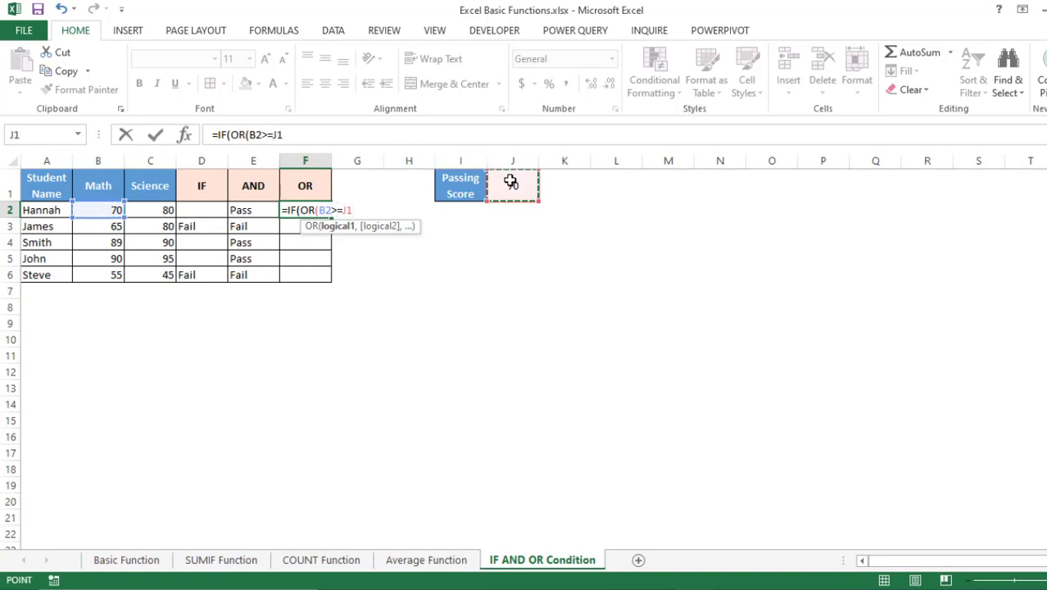
{"action": "key", "text": "F4"}
{"action": "type", "text": ","}
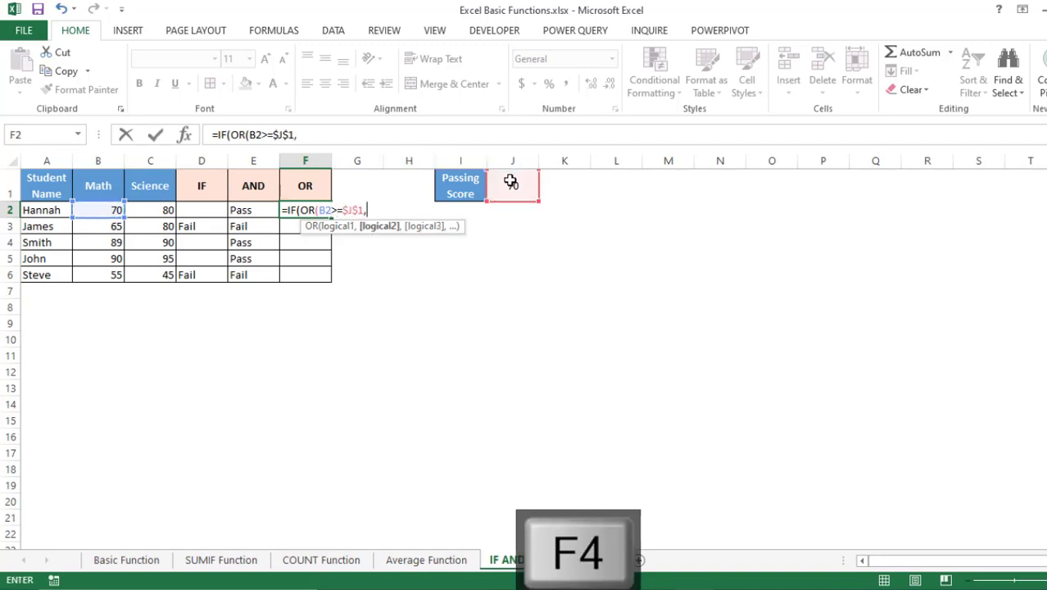
- Add the Science condition C2>=$J$1 and the results "Pass" and "Fail" to complete =IF(OR(B2>=$J$1,C2>=$J$1),"Pass","Fail") in F2
{"action": "left_click", "coordinate": [152, 212]}
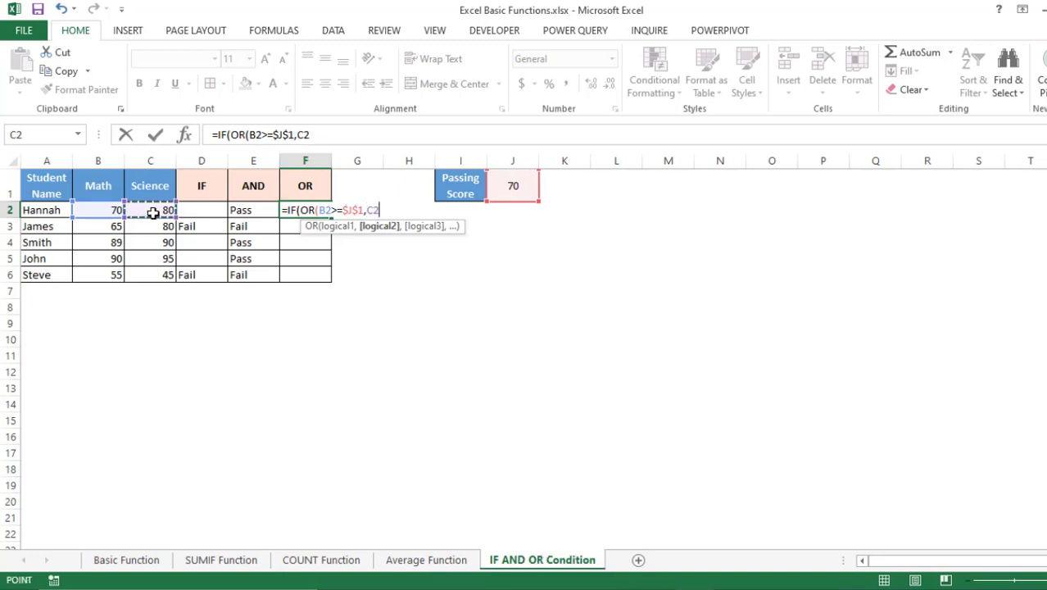
{"action": "type", "text": ">="}
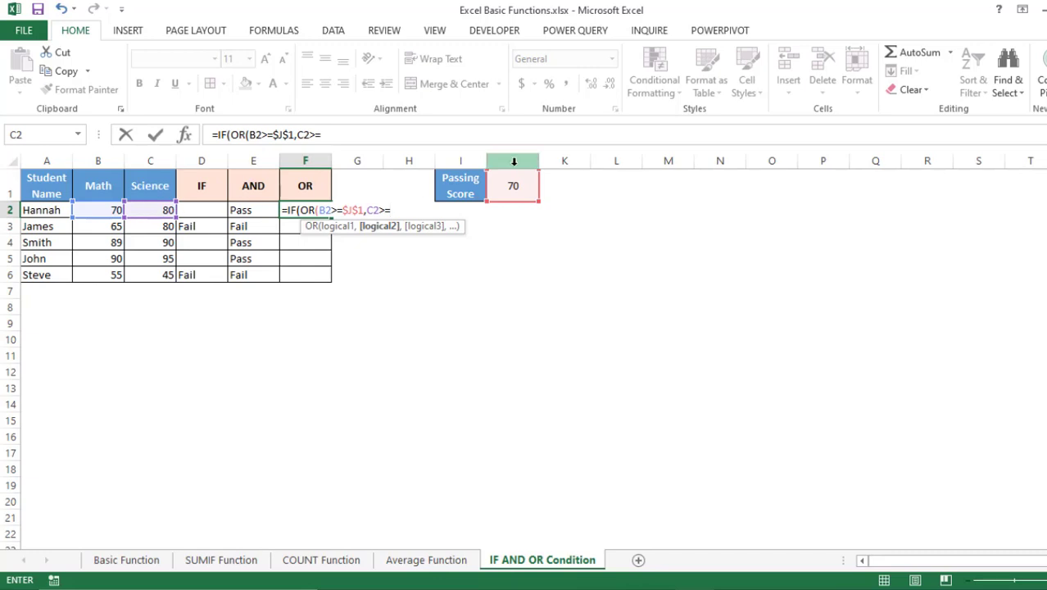
{"action": "left_click", "coordinate": [519, 176]}
{"action": "key", "text": "F4"}
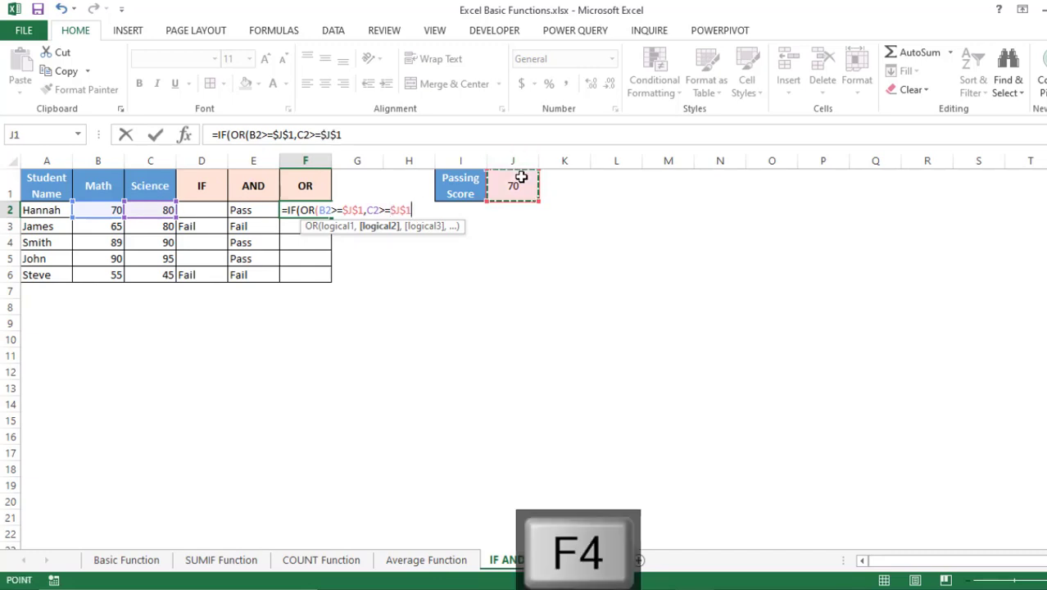
{"action": "type", "text": "),\"Pass\",\"Fail"}
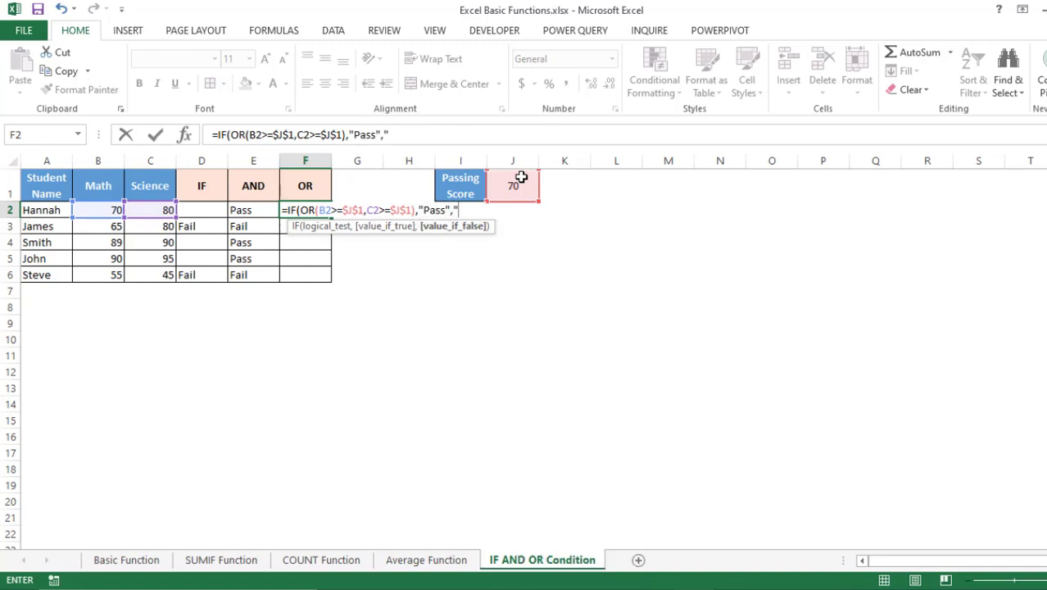
{"action": "type", "text": "\")"}
{"action": "key", "text": "Return"}
- Fill the OR formula from F2 down to F6 and select row 3 to compare its IF, AND and OR results
{"action": "key", "text": "Up"}
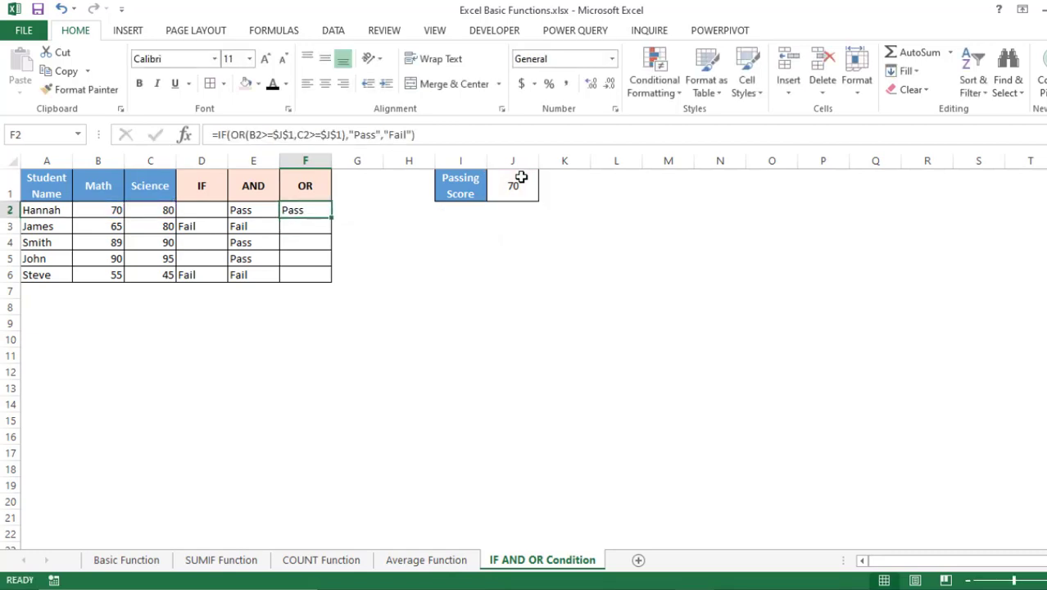
{"action": "key", "text": "Left"}
{"action": "key", "text": "ctrl+Down"}
{"action": "key", "text": "Right"}
{"action": "key", "text": "ctrl+shift+Up"}
{"action": "key", "text": "ctrl+d"}
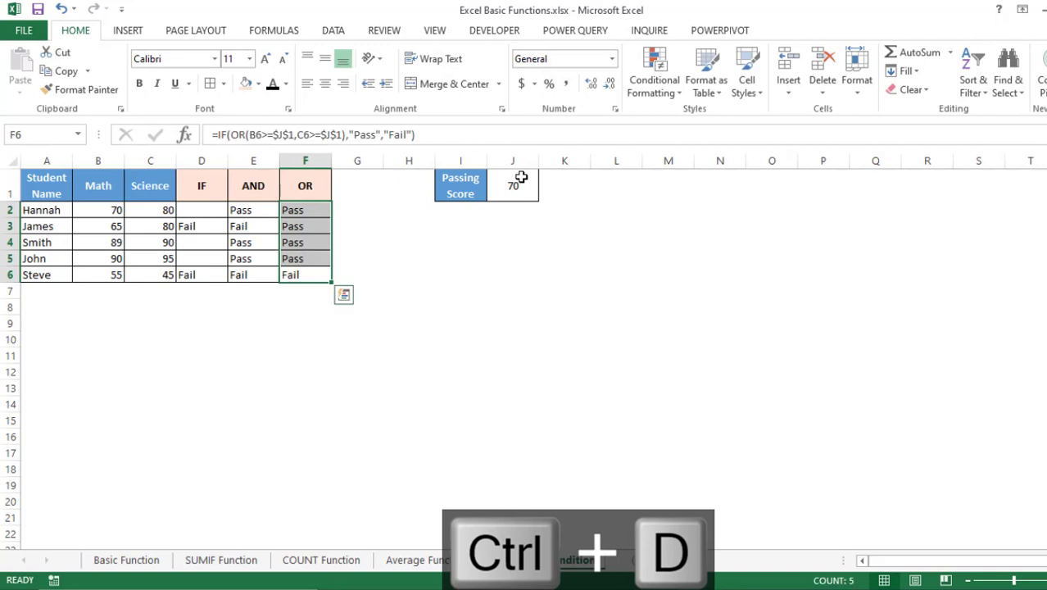
{"action": "key", "text": "ctrl+Up"}
{"action": "key", "text": "Down"}
{"action": "key", "text": "Down"}
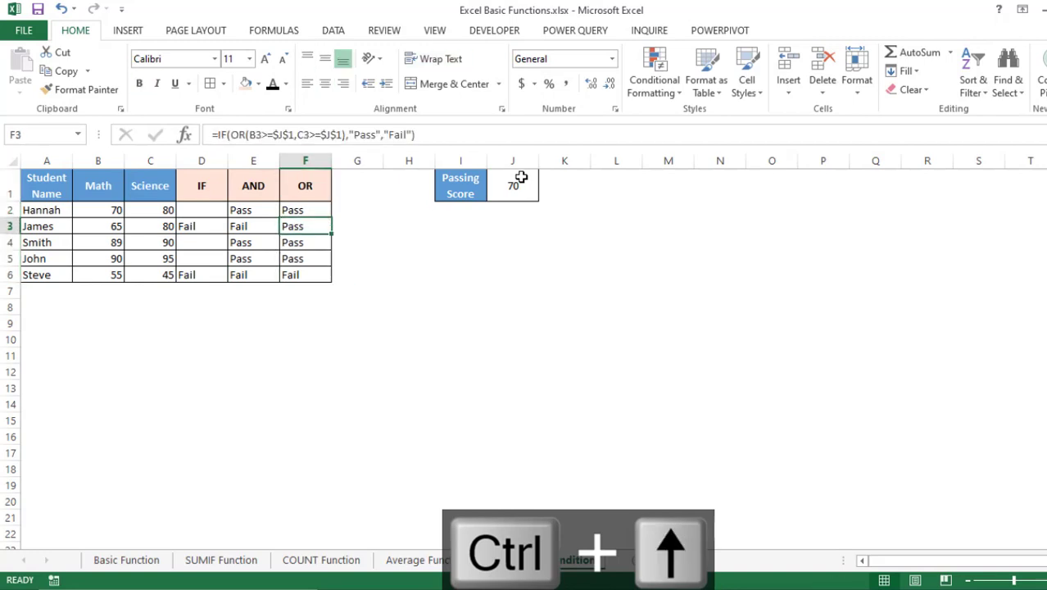
{"action": "key", "text": "shift+space"}
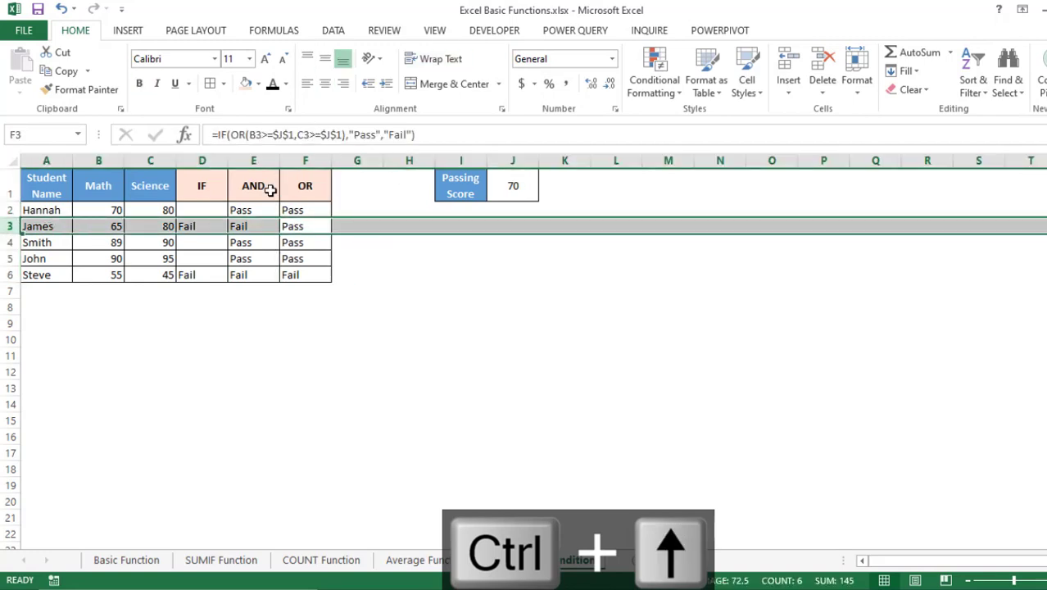